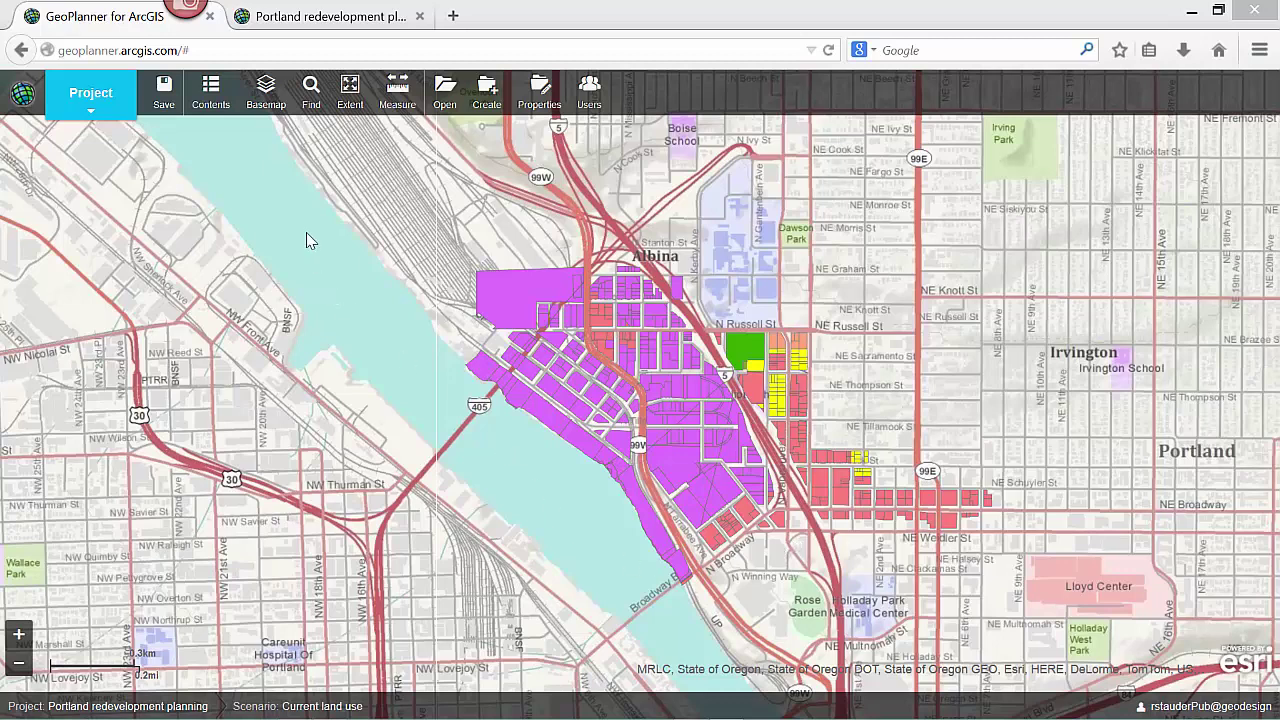
# - Show the project's Contents layer list and bring up the workflow list
pyautogui.click(210, 92)
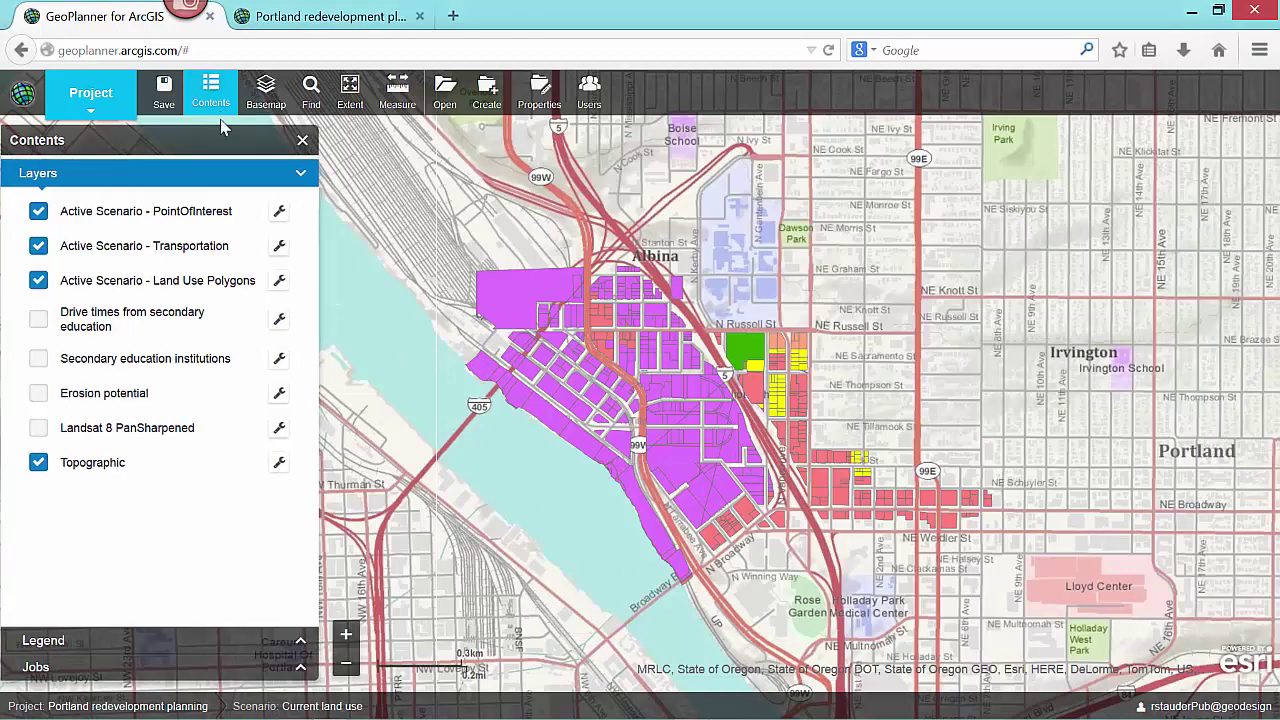
pyautogui.click(108, 105)
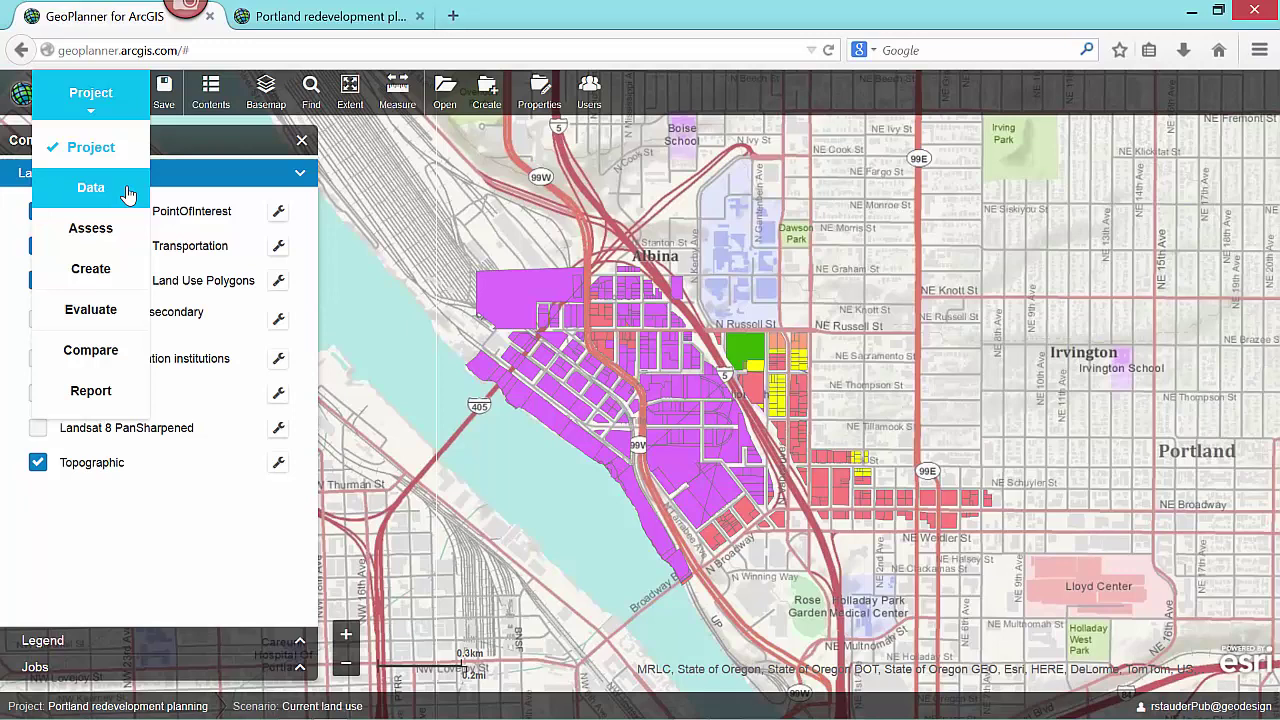
# - Step the workflow through Data, Assess, Create and Evaluate, ending on Report
pyautogui.click(125, 190)
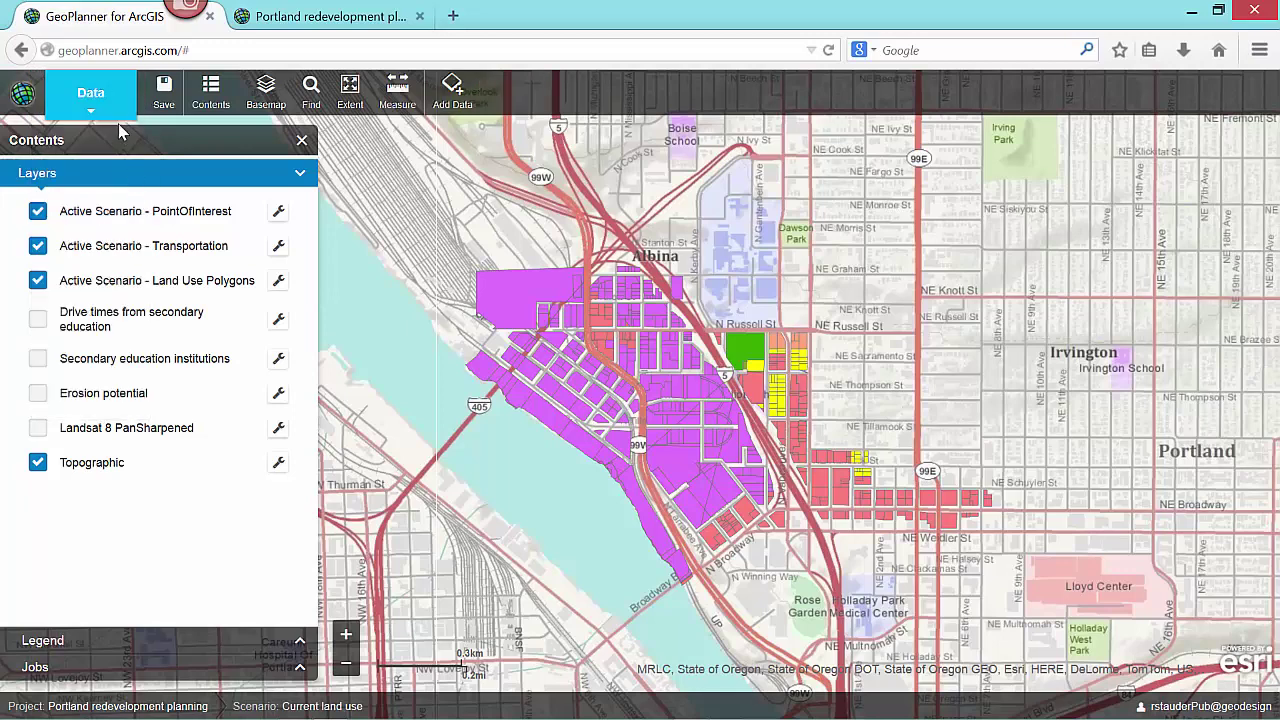
pyautogui.click(118, 108)
pyautogui.click(92, 228)
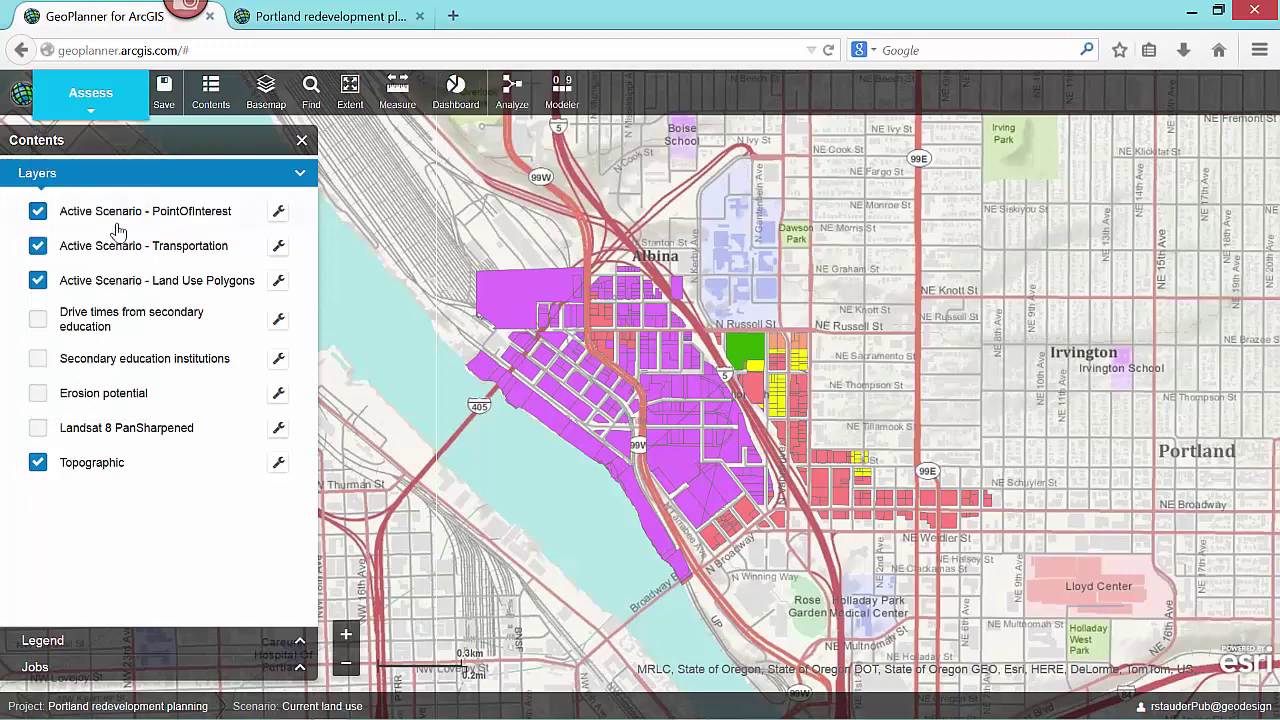
pyautogui.click(118, 113)
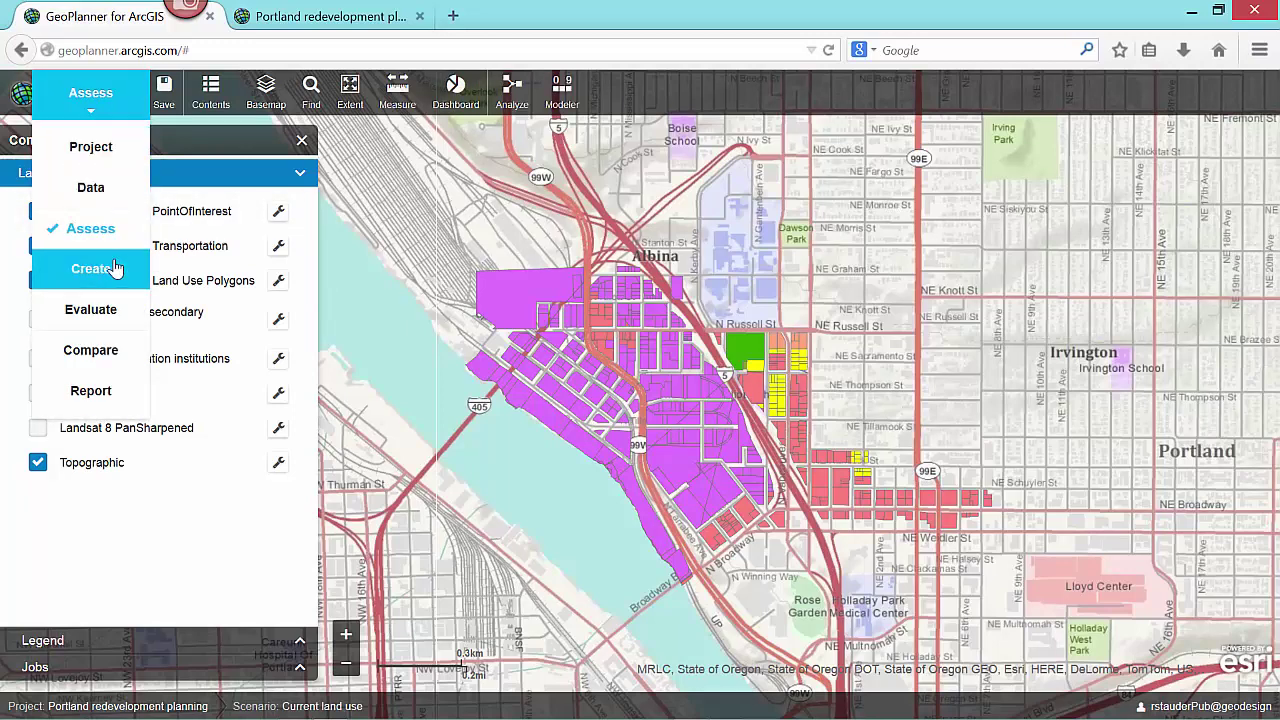
pyautogui.click(82, 266)
pyautogui.click(120, 113)
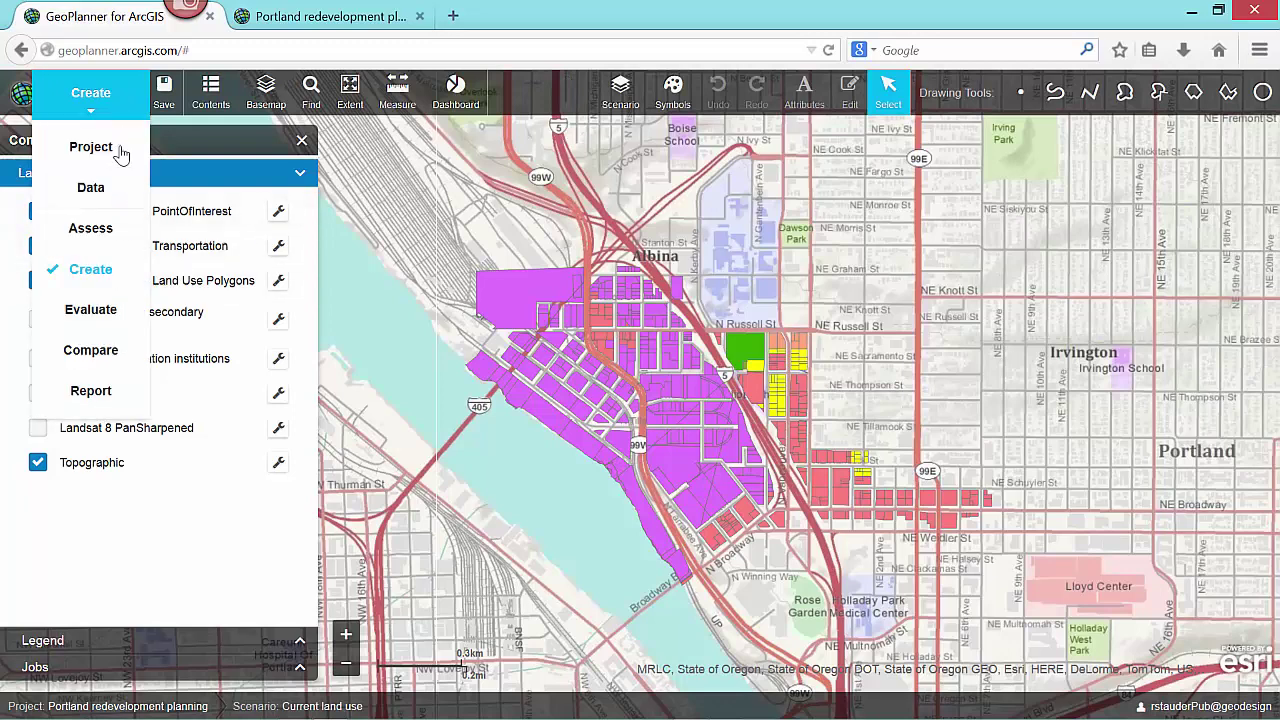
pyautogui.click(117, 312)
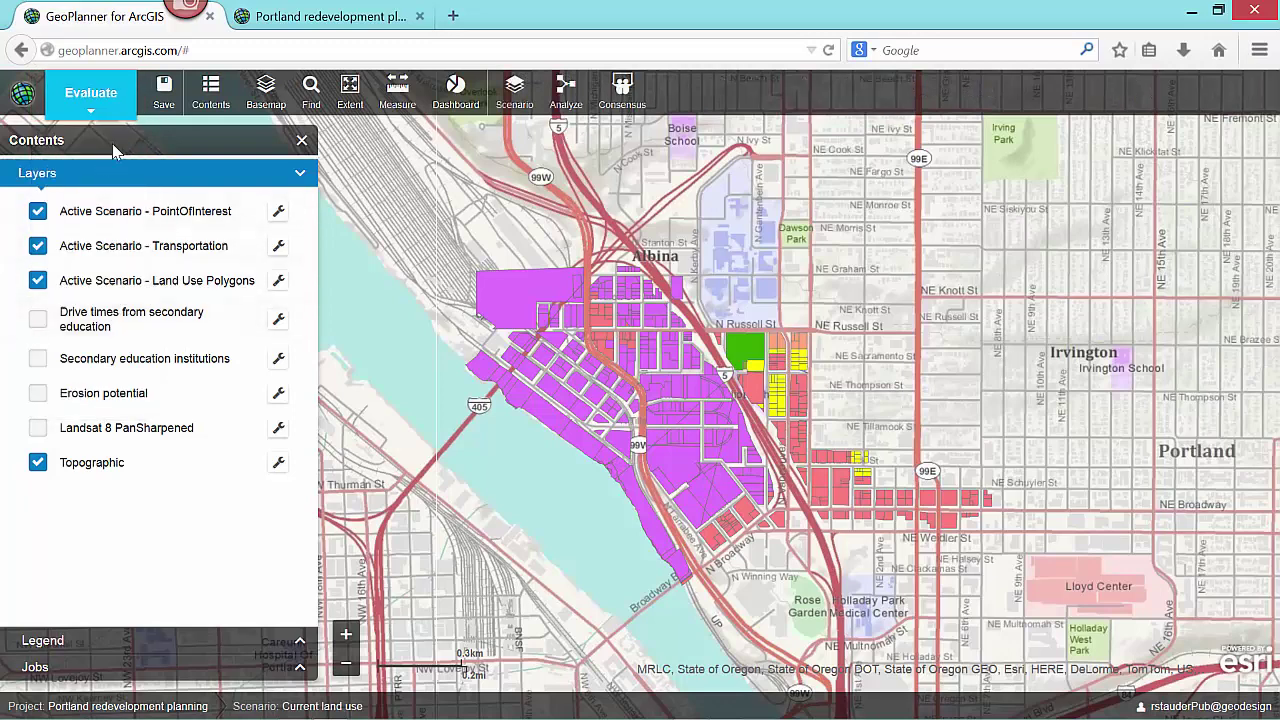
pyautogui.click(120, 106)
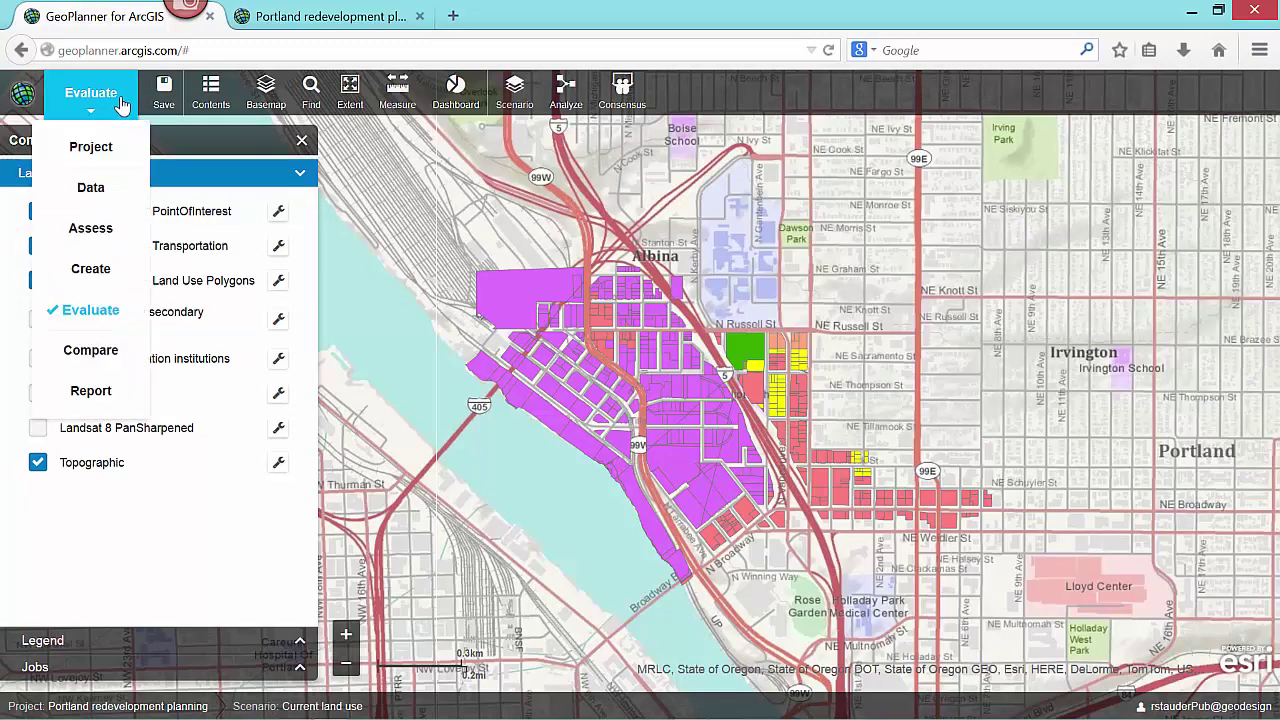
pyautogui.click(121, 392)
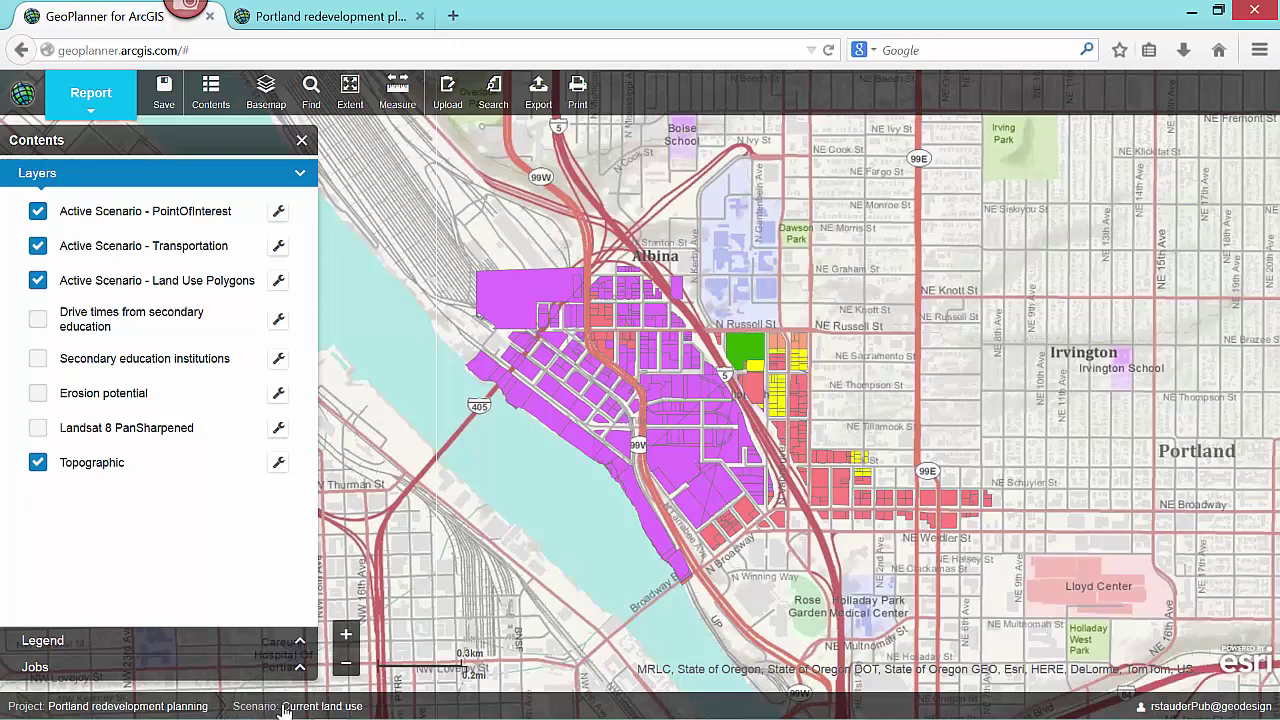
# - Review the Portland project's properties, then return to the Project workflow
pyautogui.click(198, 708)
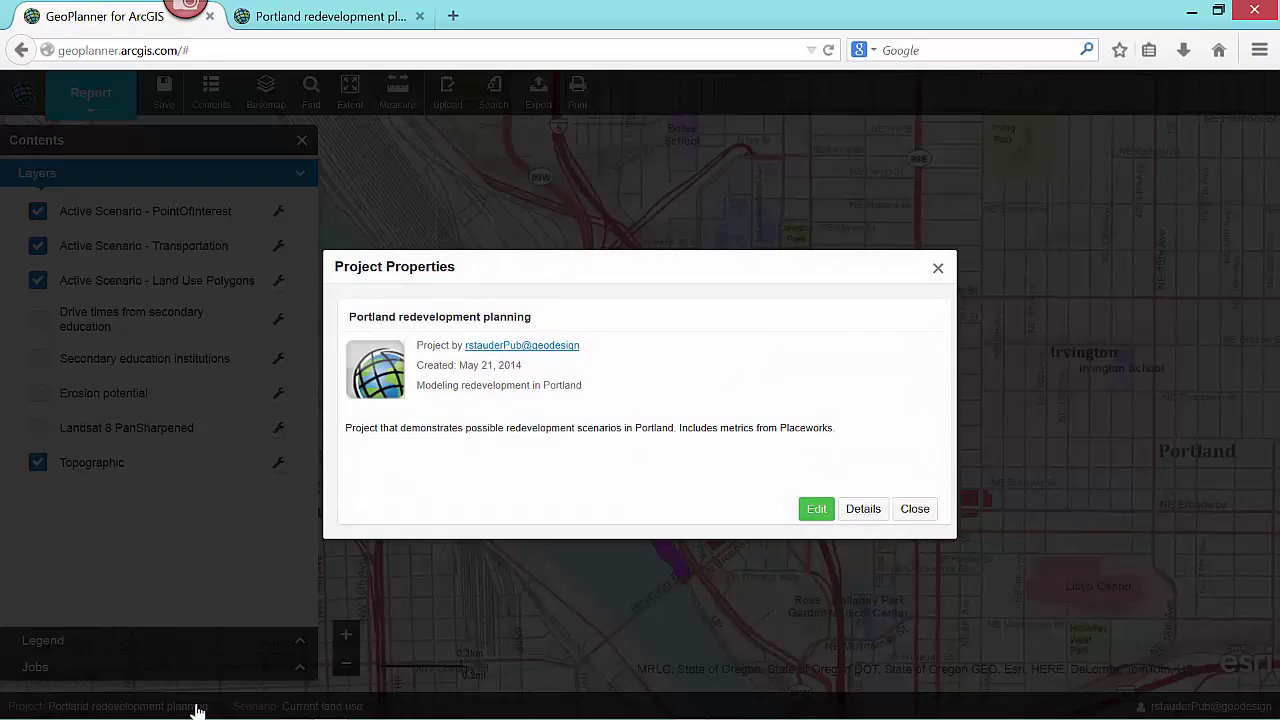
pyautogui.click(915, 510)
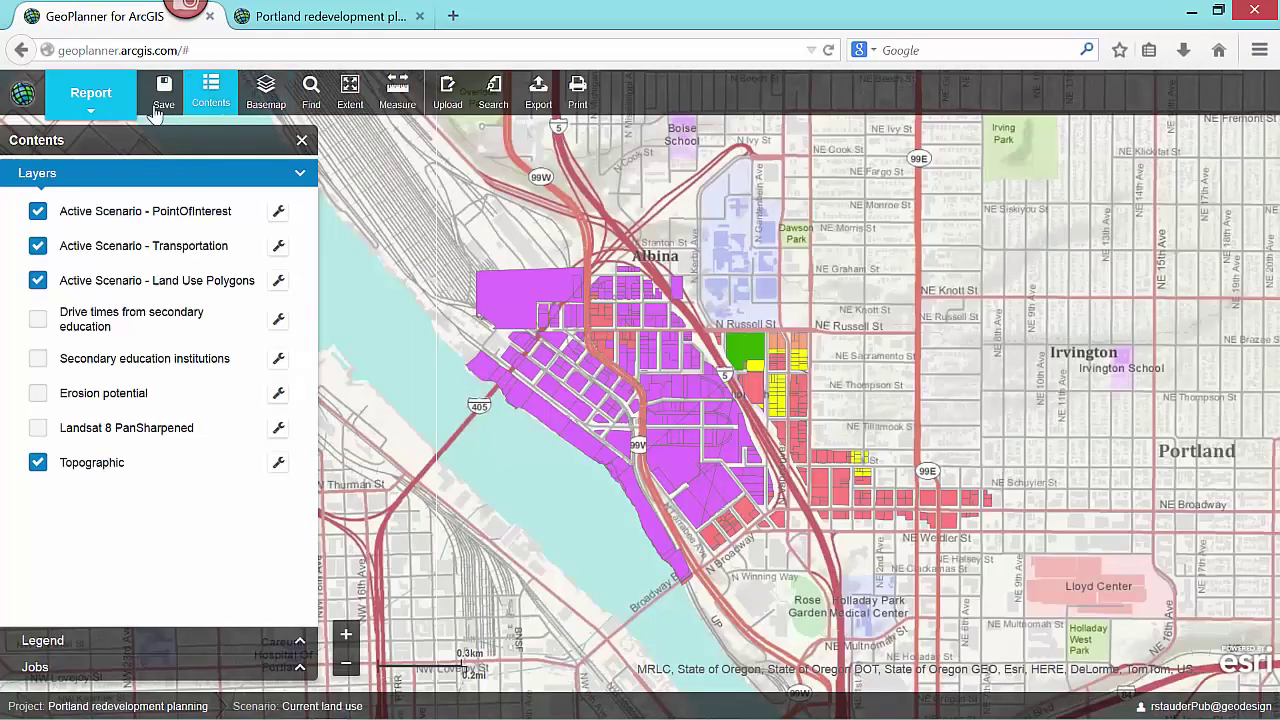
pyautogui.click(122, 104)
pyautogui.click(125, 150)
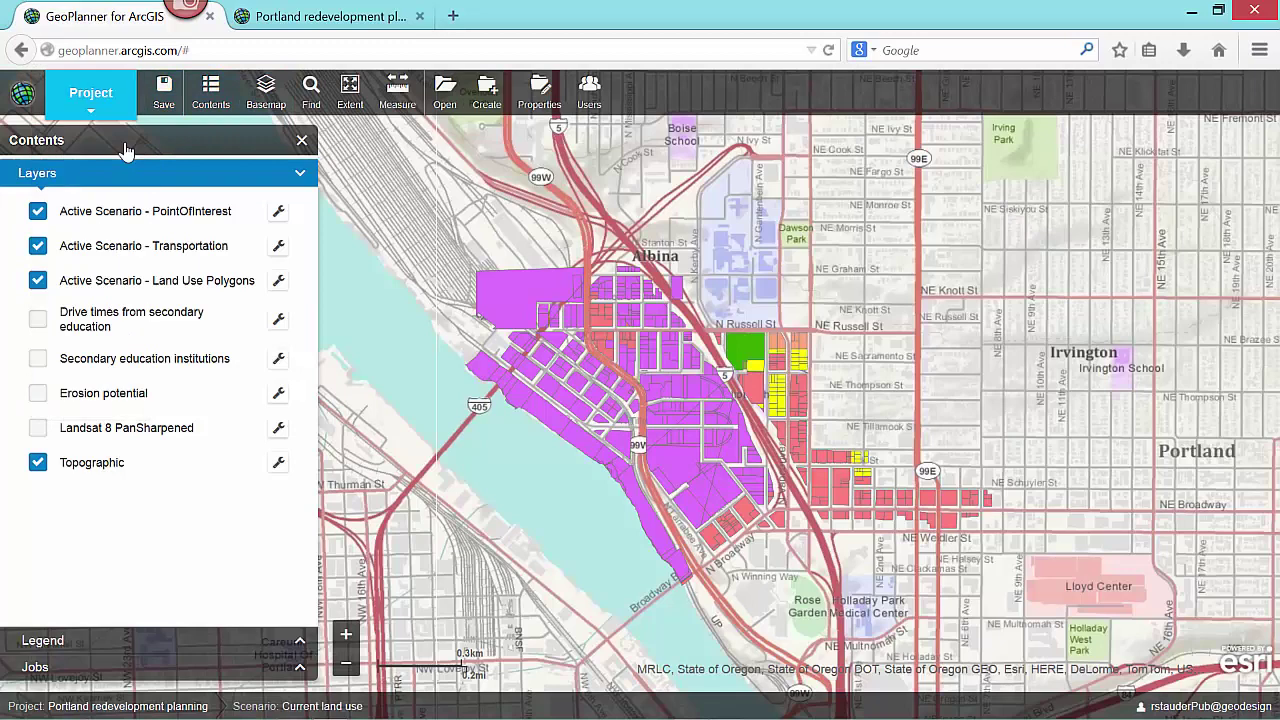
pyautogui.click(489, 95)
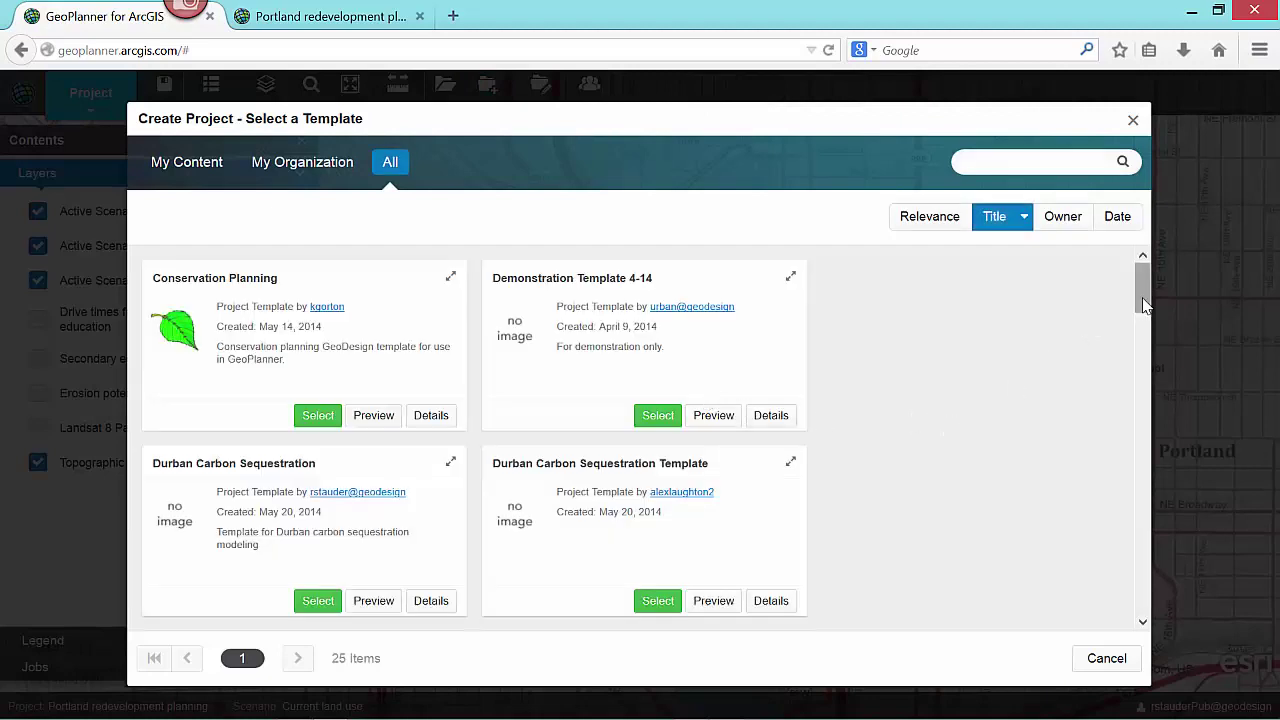
pyautogui.moveTo(1143, 288); pyautogui.dragTo(1152, 375)
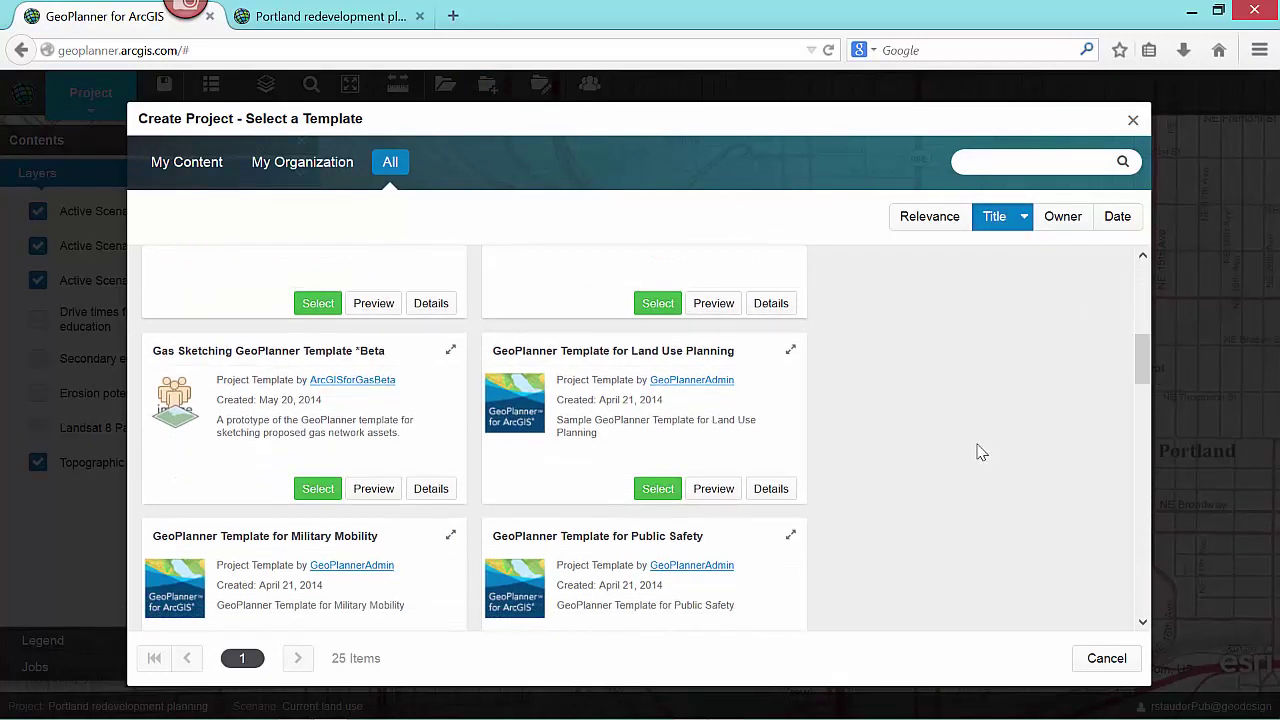
pyautogui.click(713, 489)
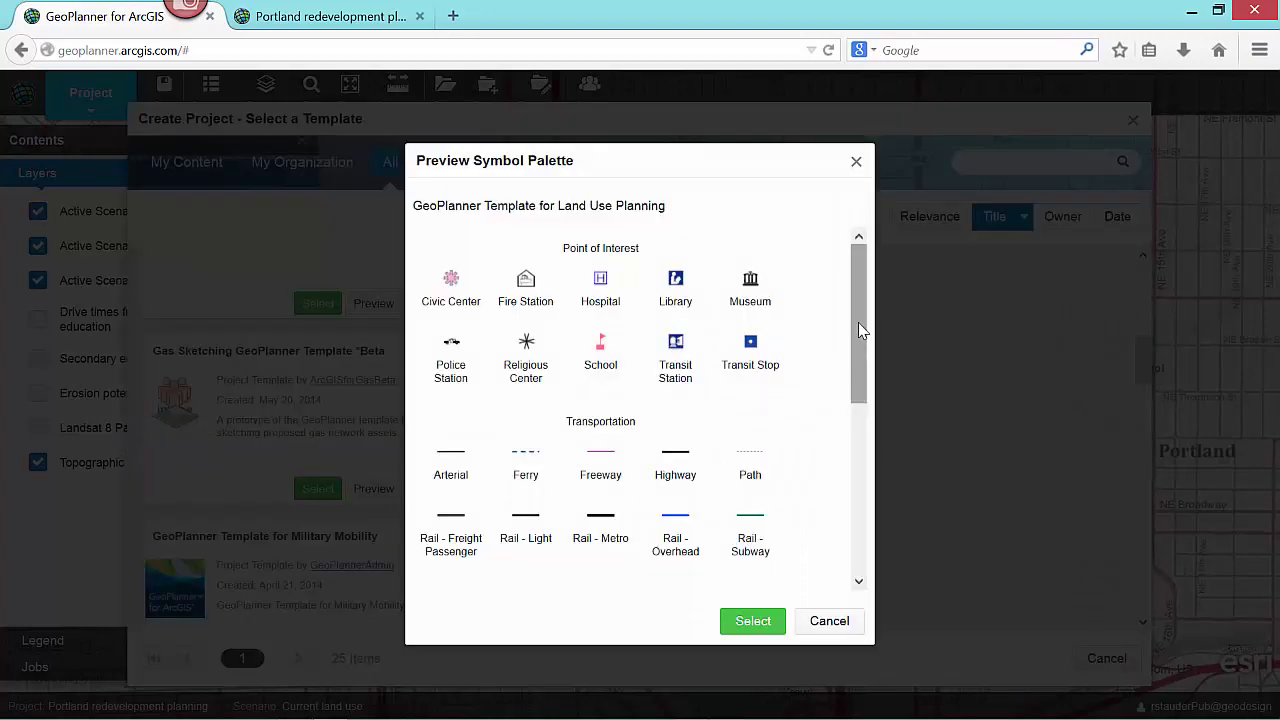
pyautogui.moveTo(858, 322); pyautogui.dragTo(855, 405)
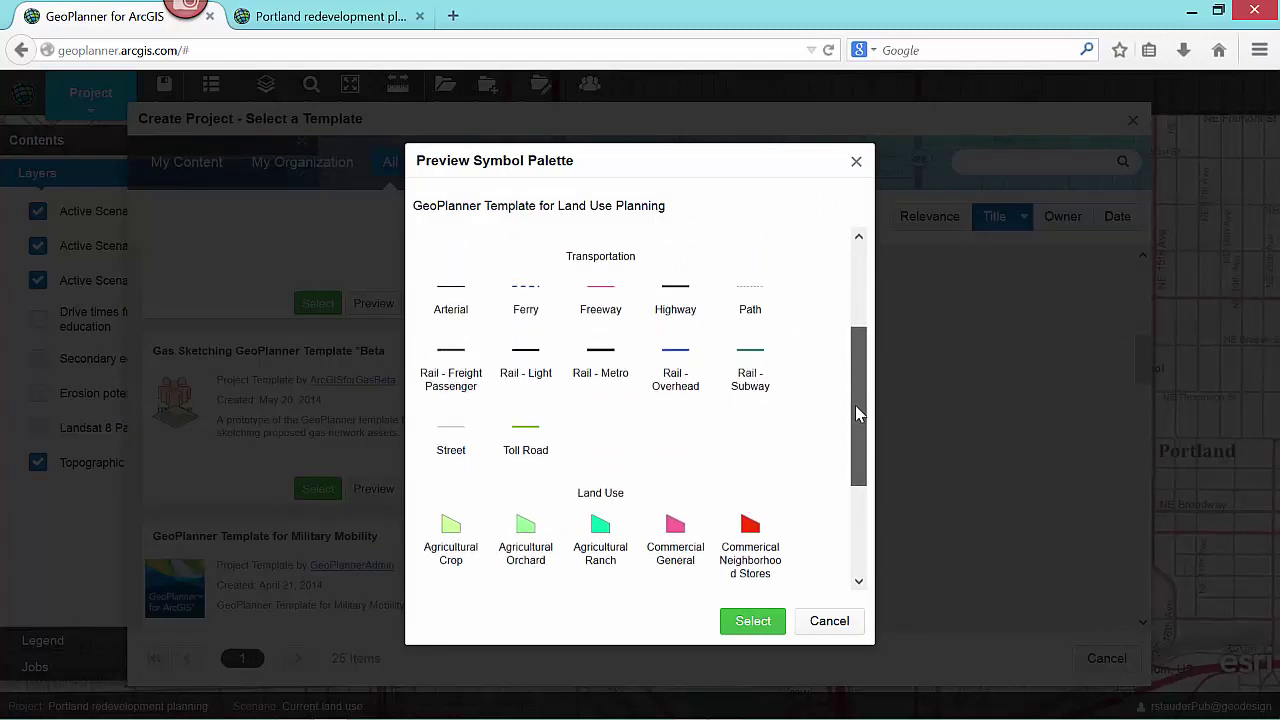
pyautogui.moveTo(857, 413); pyautogui.dragTo(862, 514)
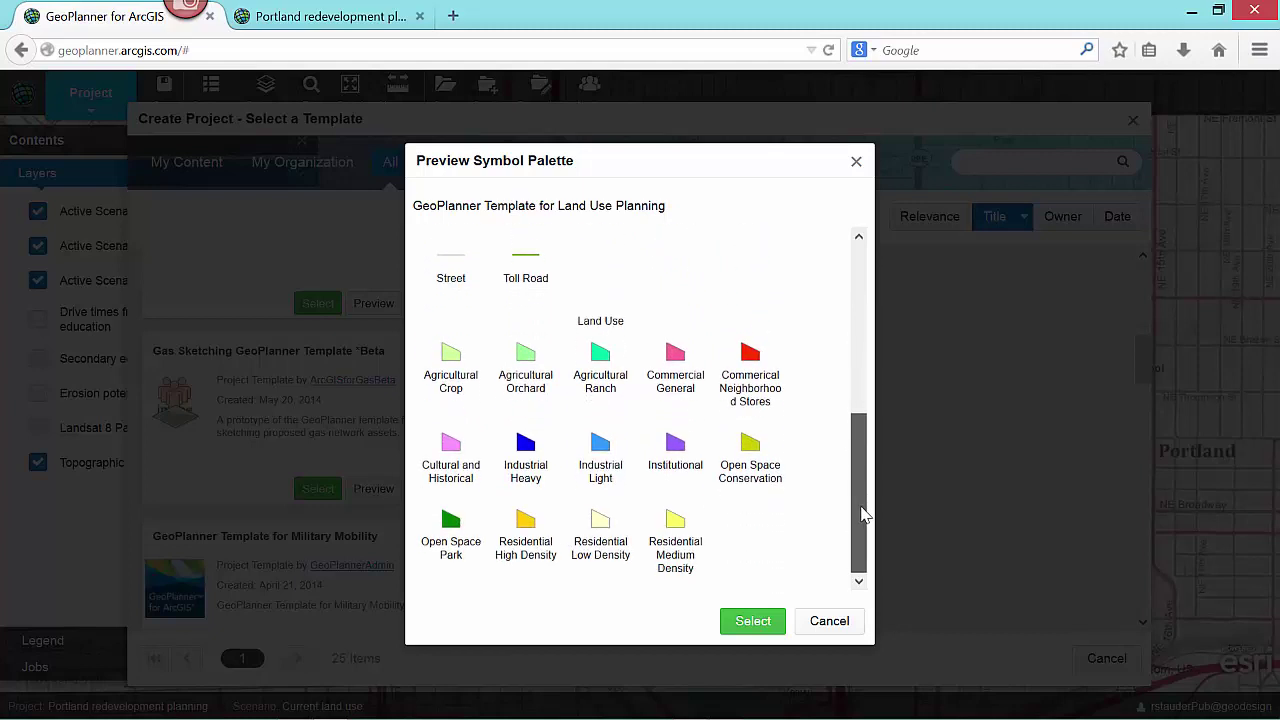
pyautogui.click(853, 625)
pyautogui.click(1100, 659)
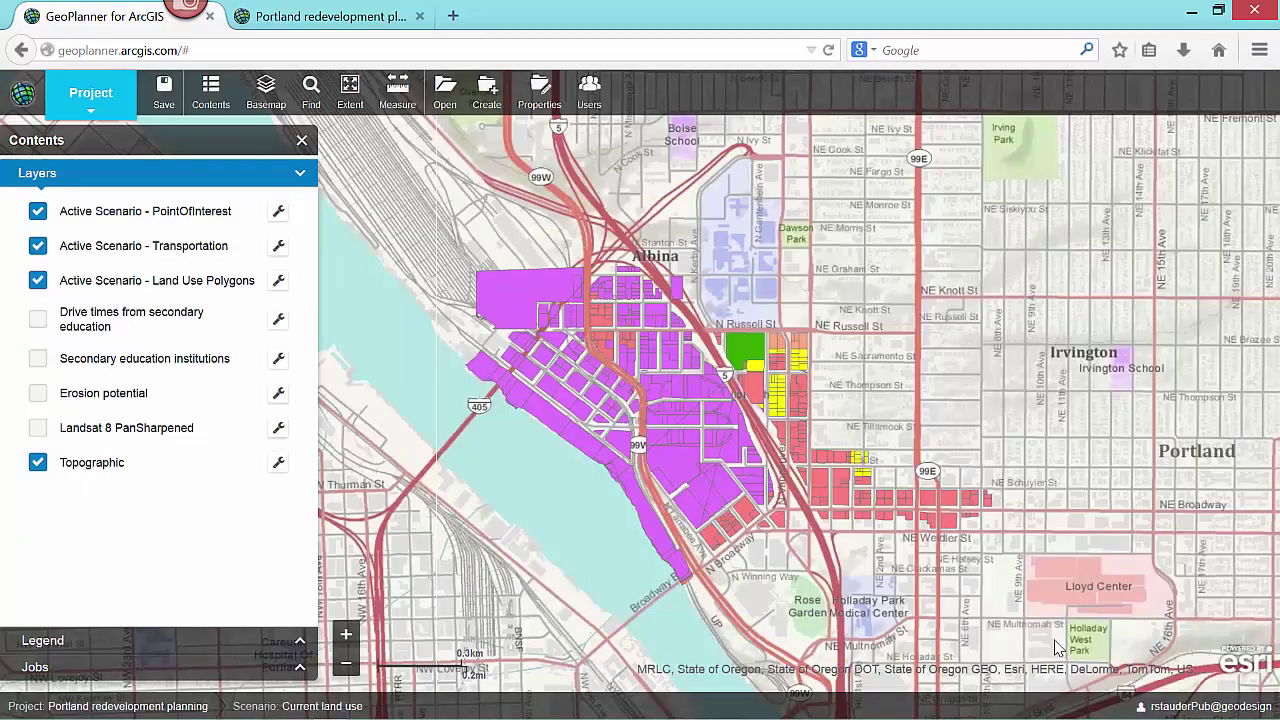
pyautogui.click(592, 98)
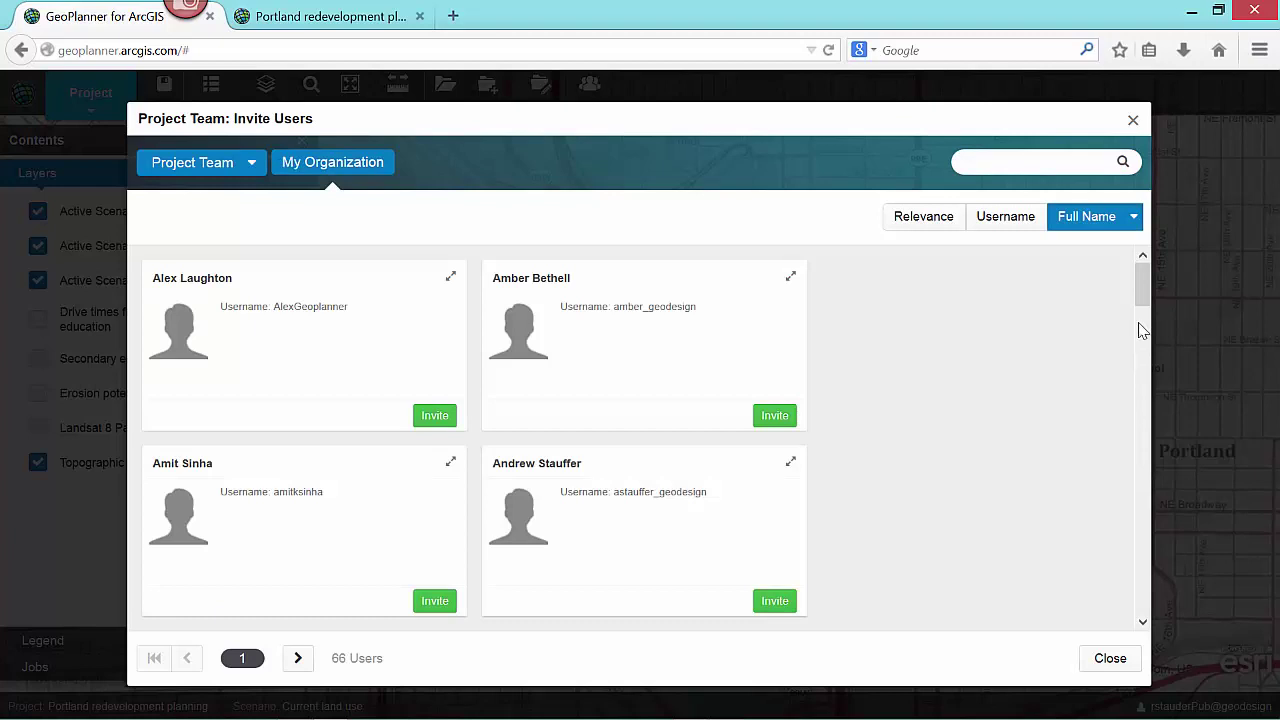
pyautogui.moveTo(1146, 308); pyautogui.dragTo(1143, 420)
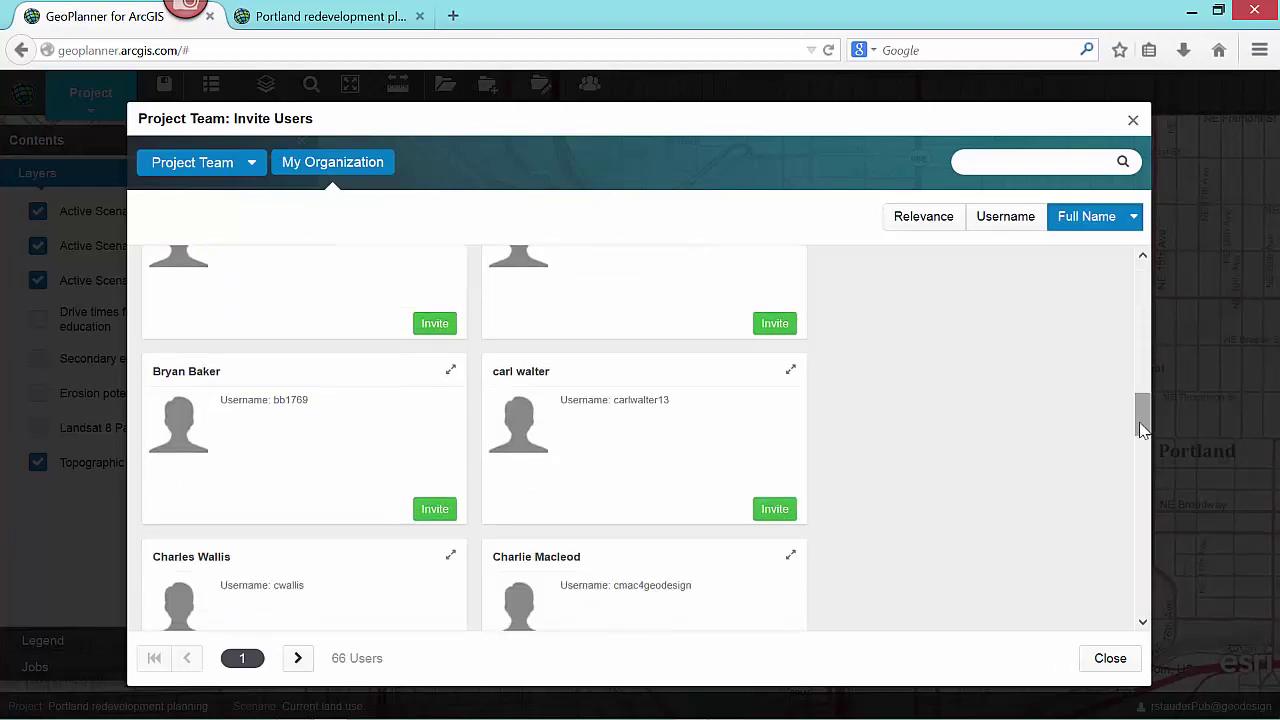
pyautogui.click(240, 174)
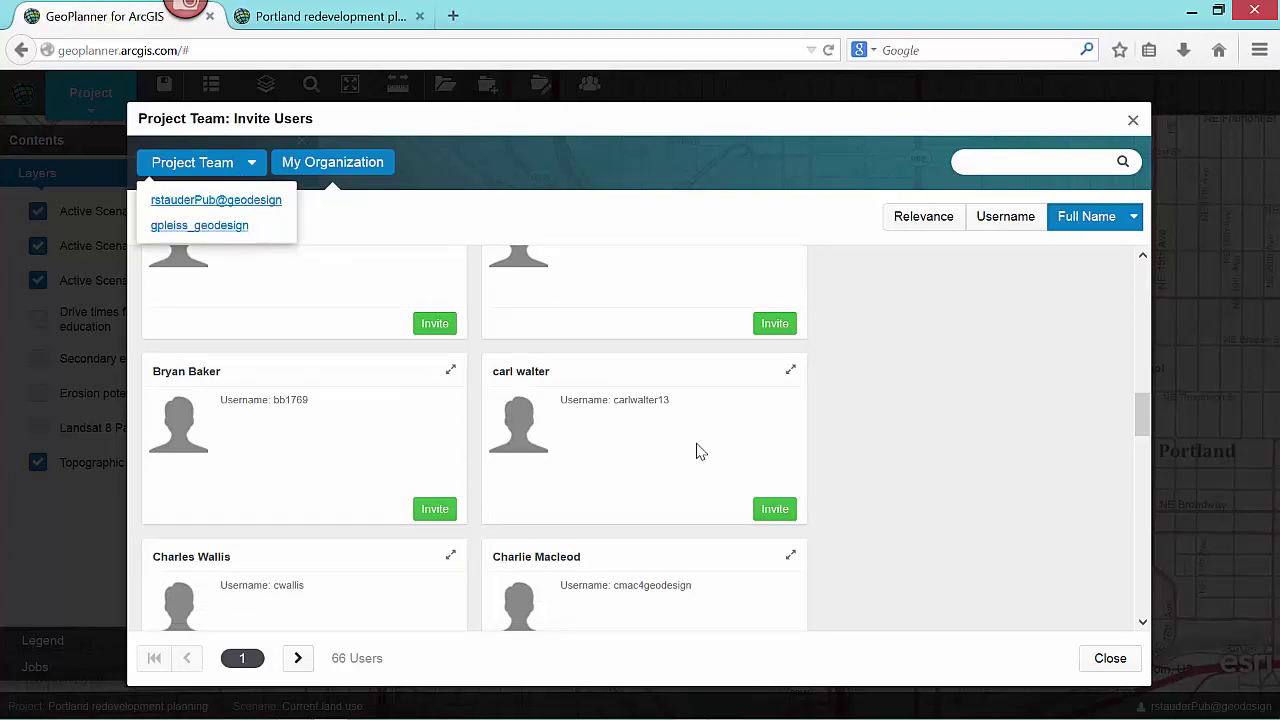
pyautogui.click(1134, 672)
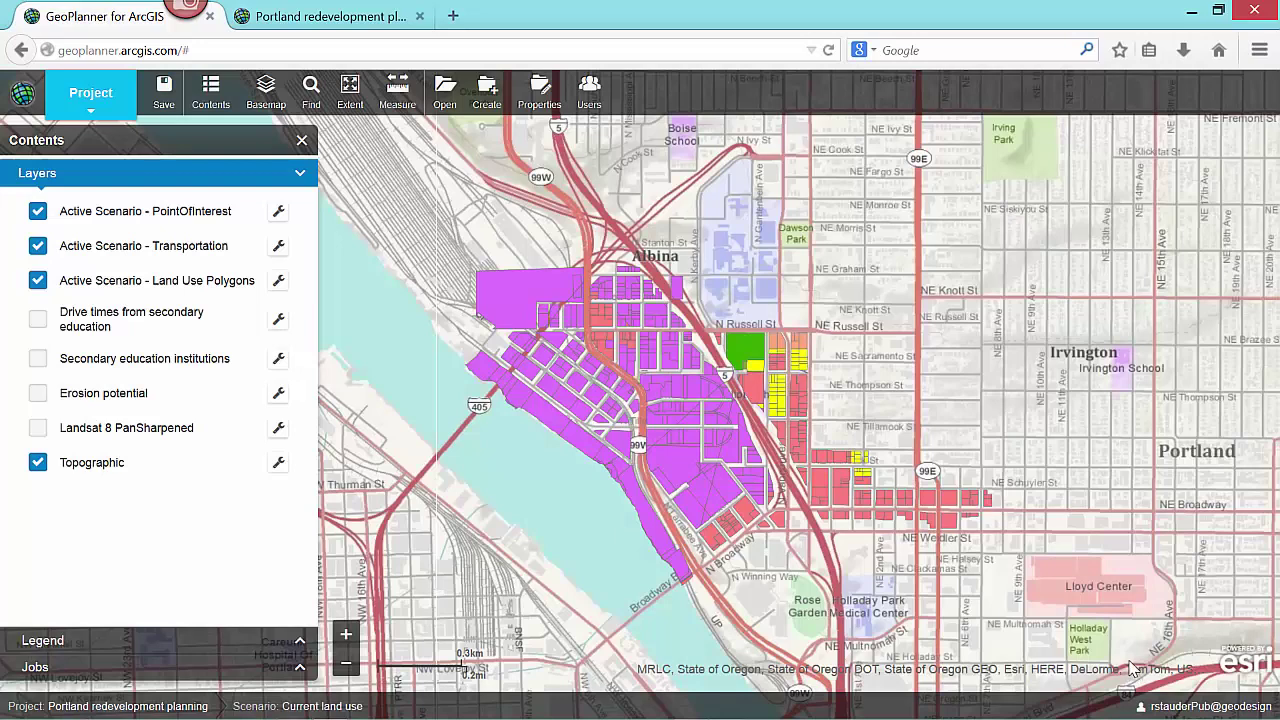
# - In the Data workflow, search imagery for 'landsat8' and add Landsat 8 PanSharpened to the project
pyautogui.click(90, 95)
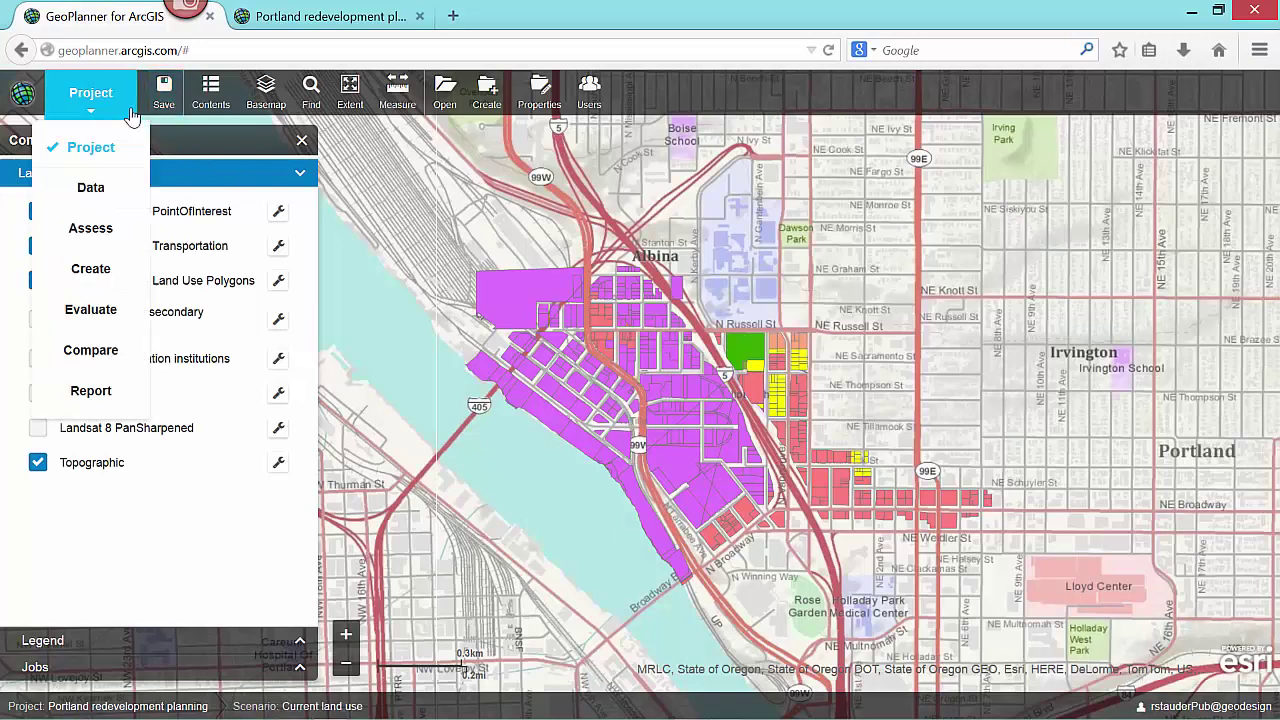
pyautogui.click(106, 184)
pyautogui.click(452, 88)
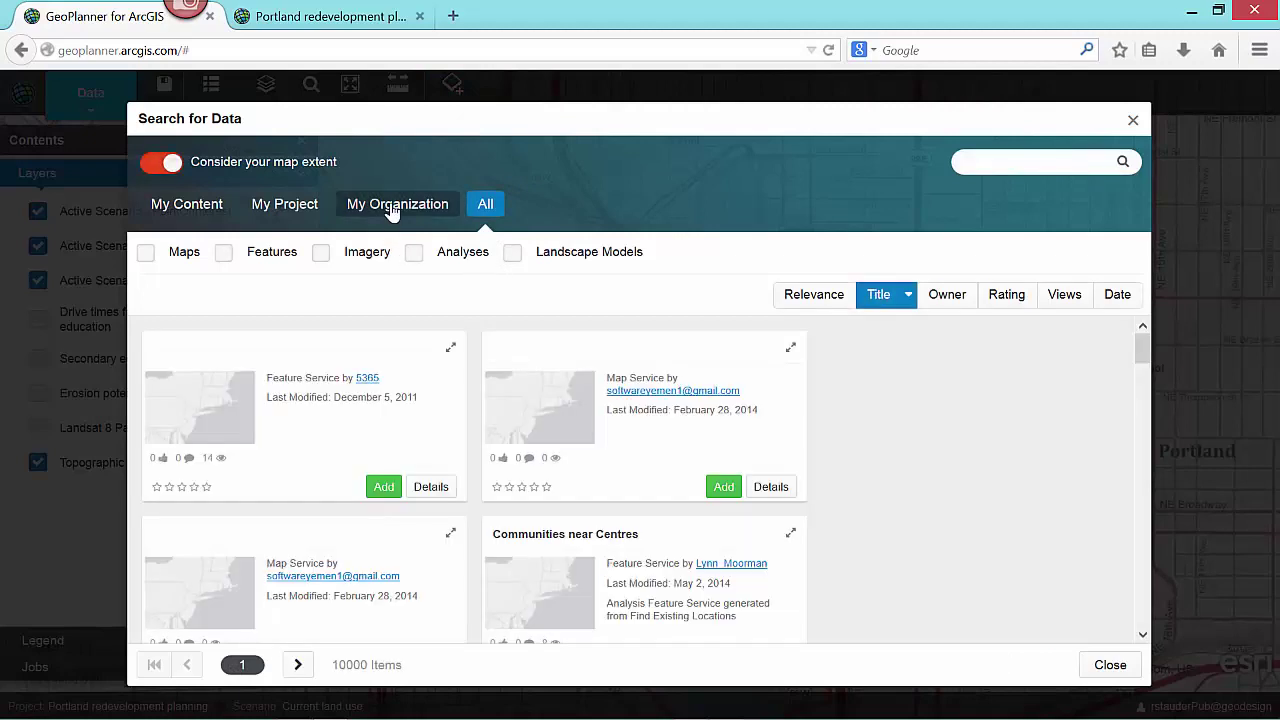
pyautogui.click(392, 210)
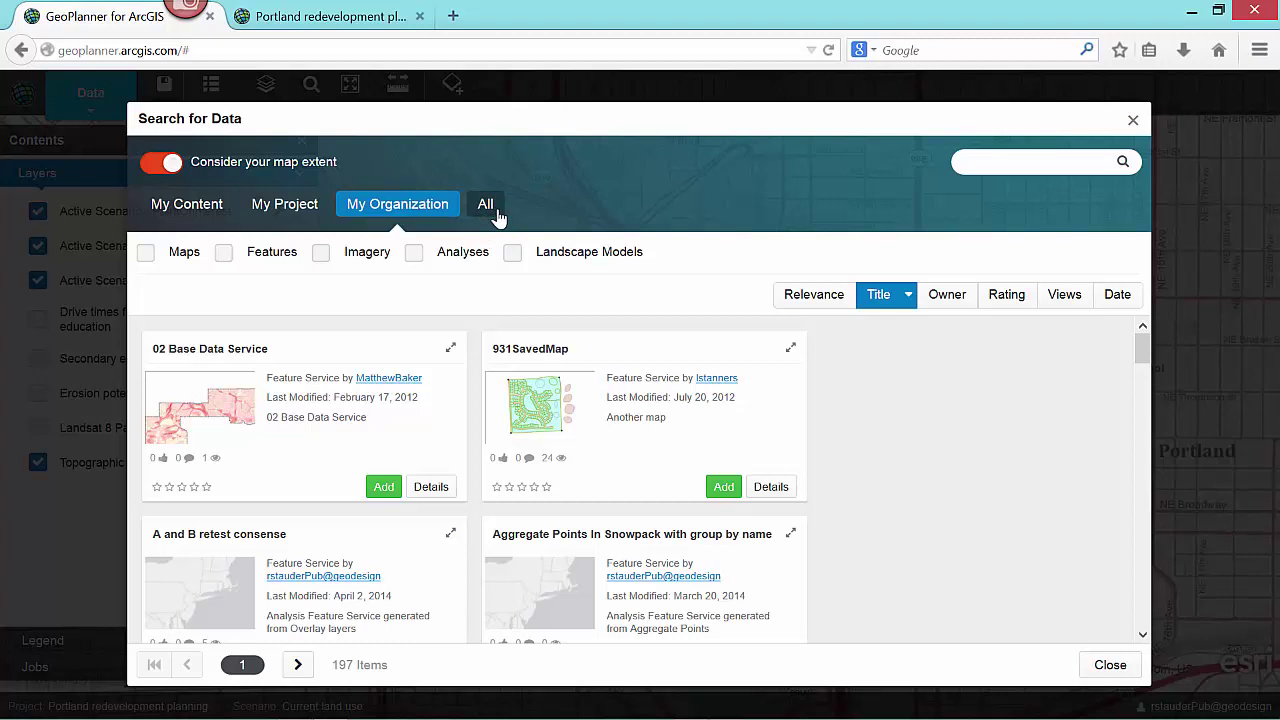
pyautogui.click(498, 218)
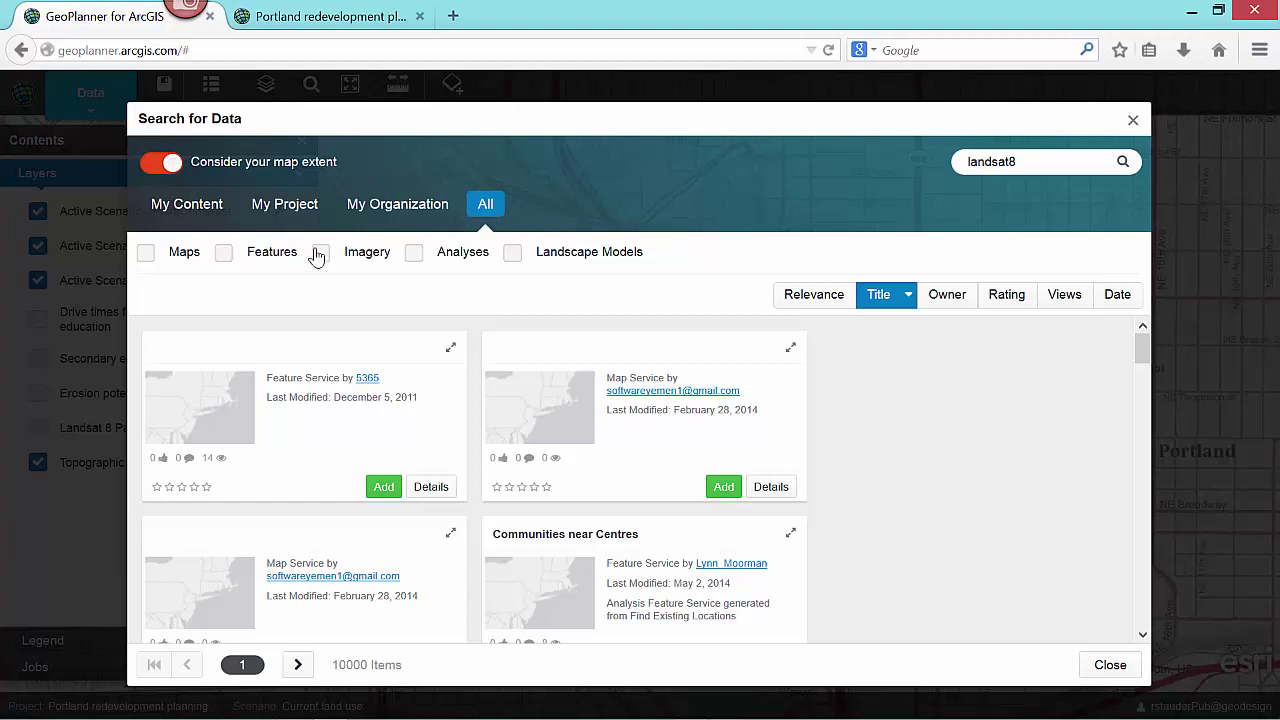
pyautogui.press('Return')
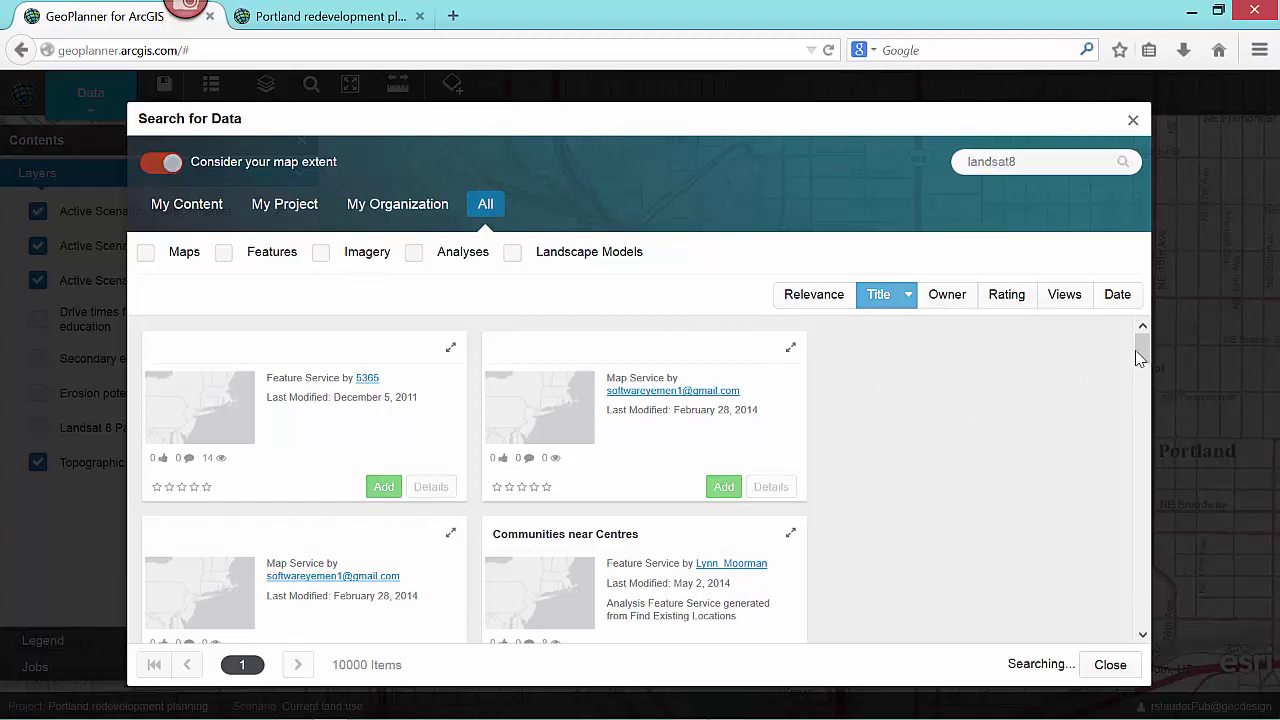
pyautogui.moveTo(1145, 356); pyautogui.dragTo(1150, 391)
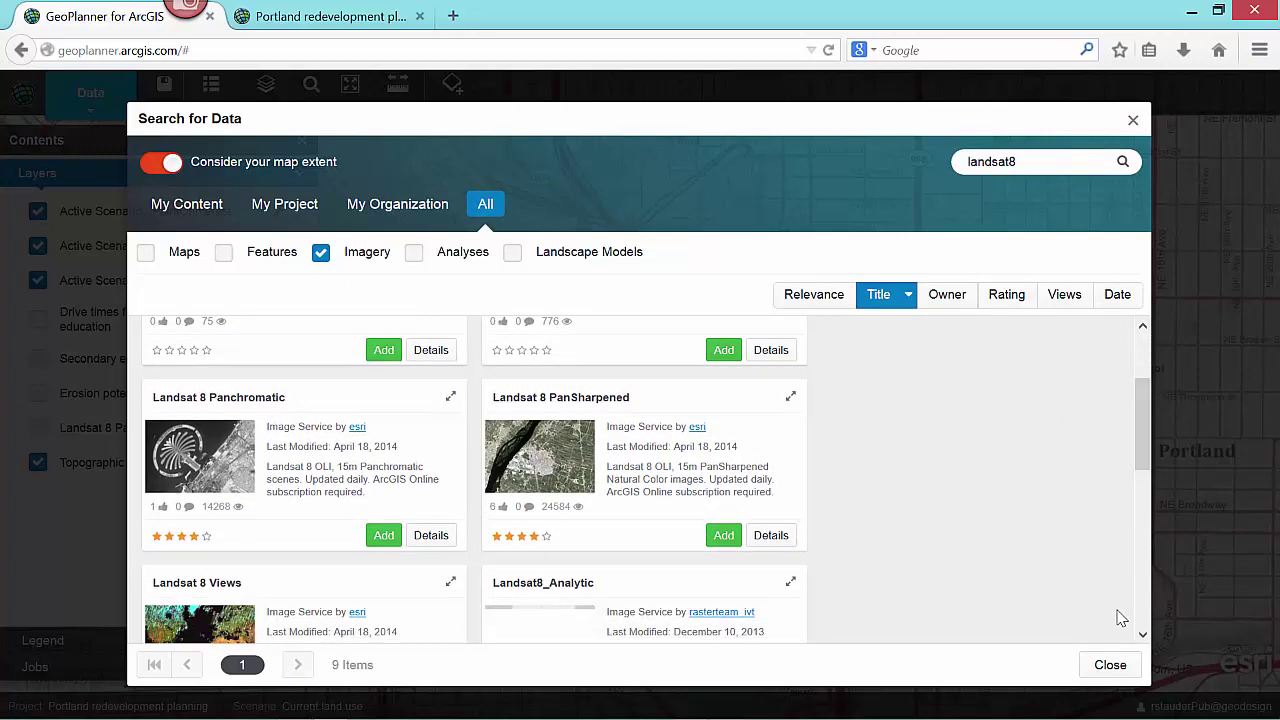
pyautogui.click(1110, 666)
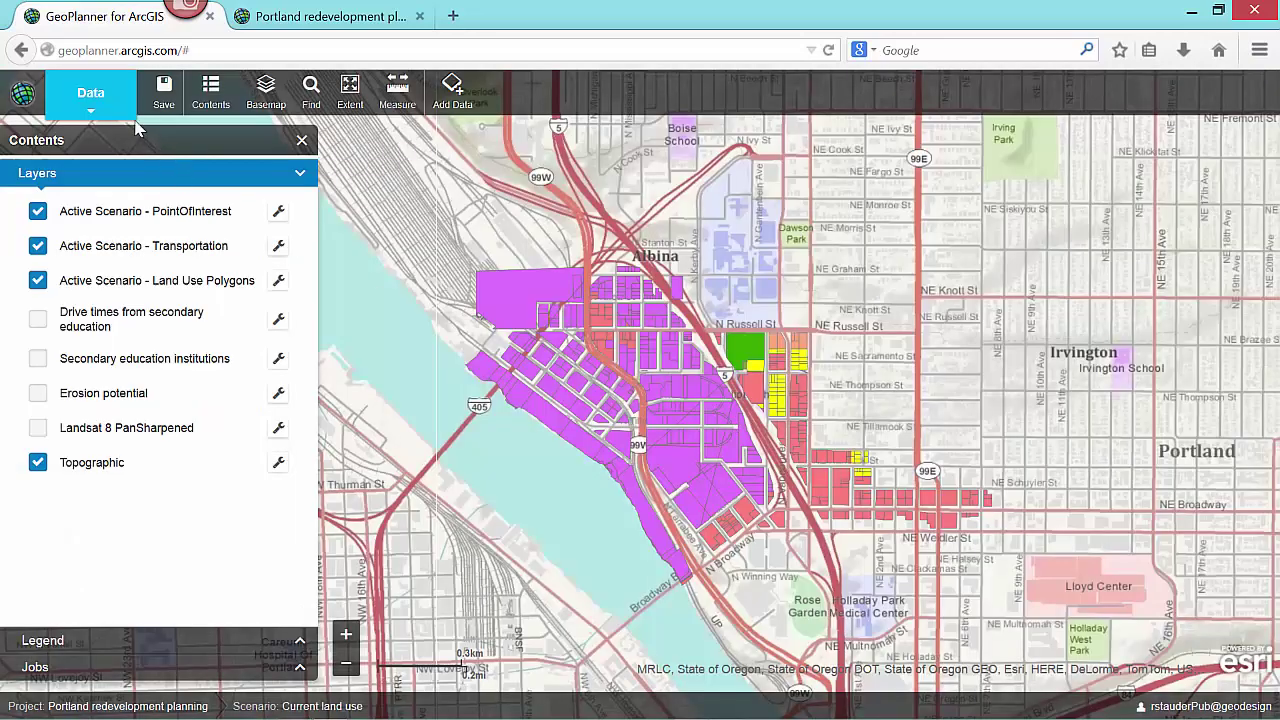
pyautogui.click(114, 104)
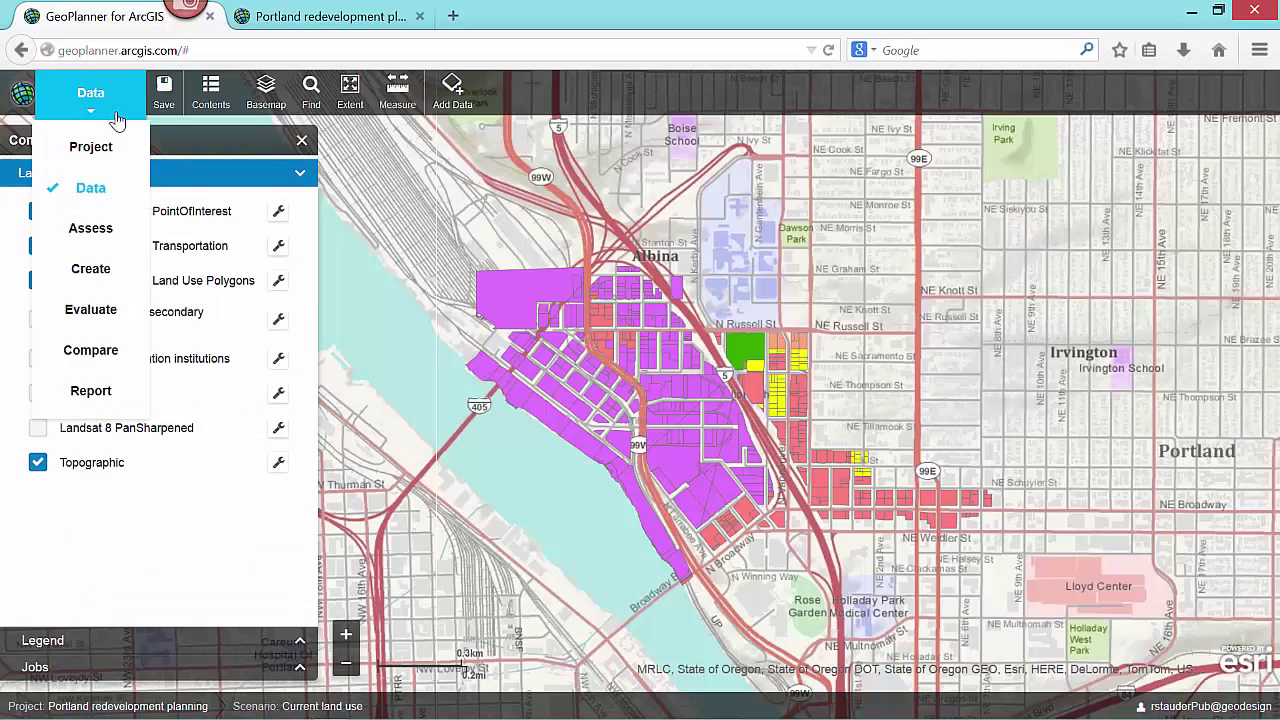
# - In Assess mode, preview Create Drive-Time Areas for Secondary education institutions without running it
pyautogui.click(106, 230)
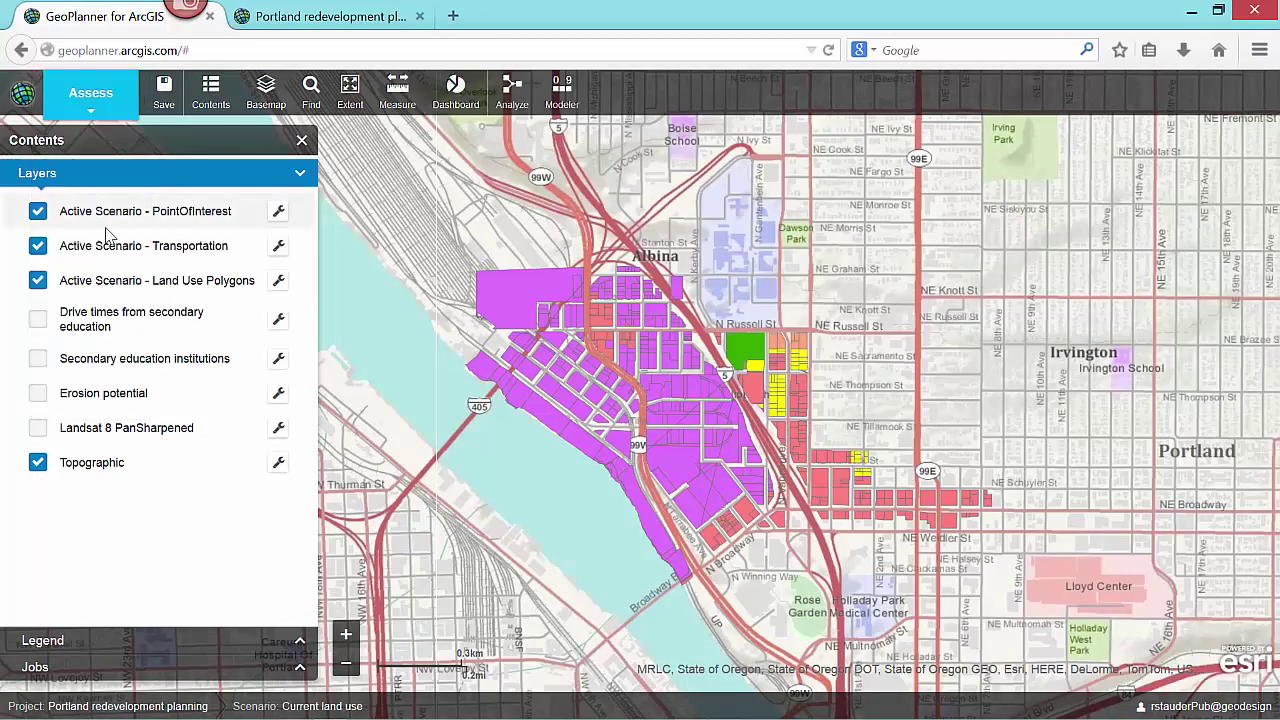
pyautogui.click(512, 92)
pyautogui.click(553, 204)
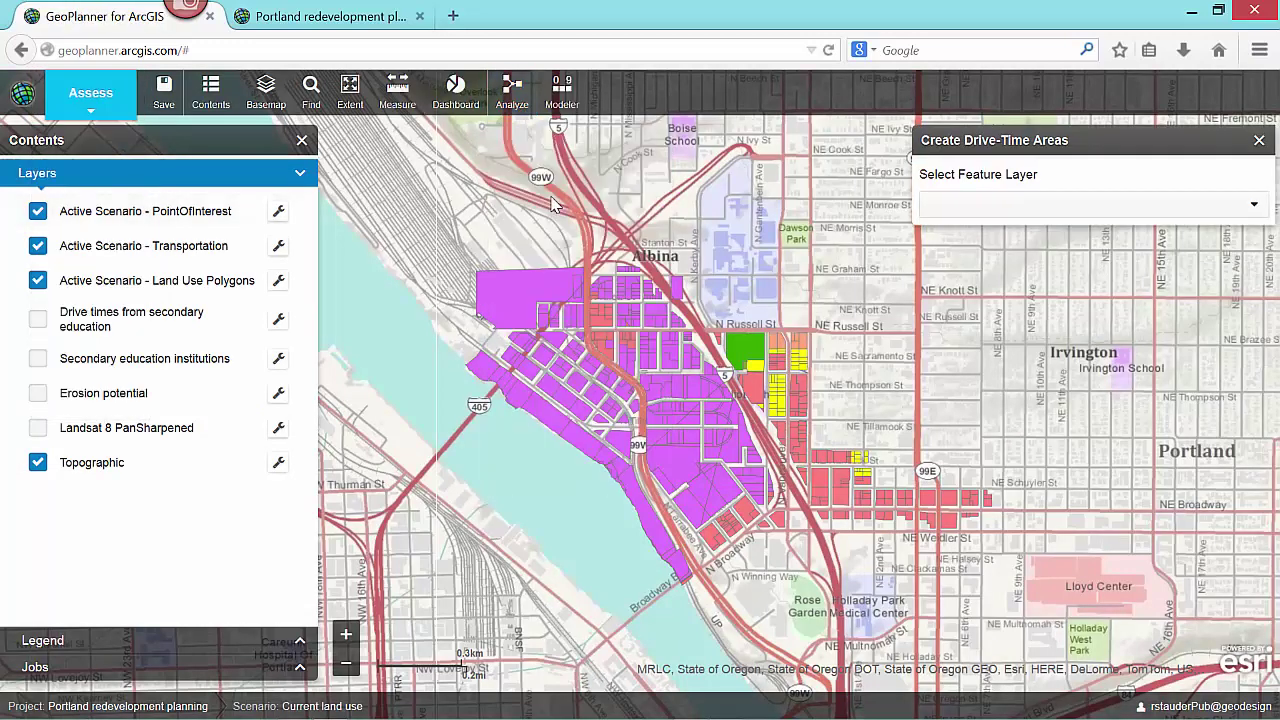
pyautogui.click(1248, 212)
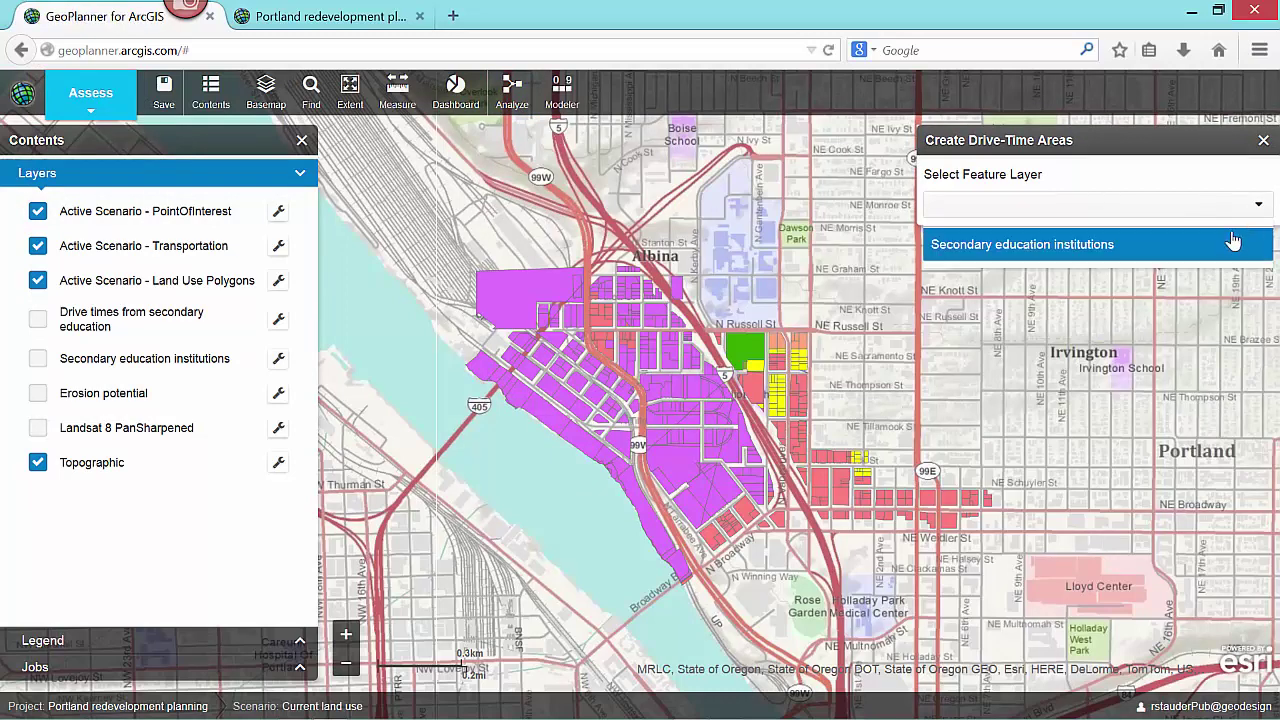
pyautogui.click(1234, 243)
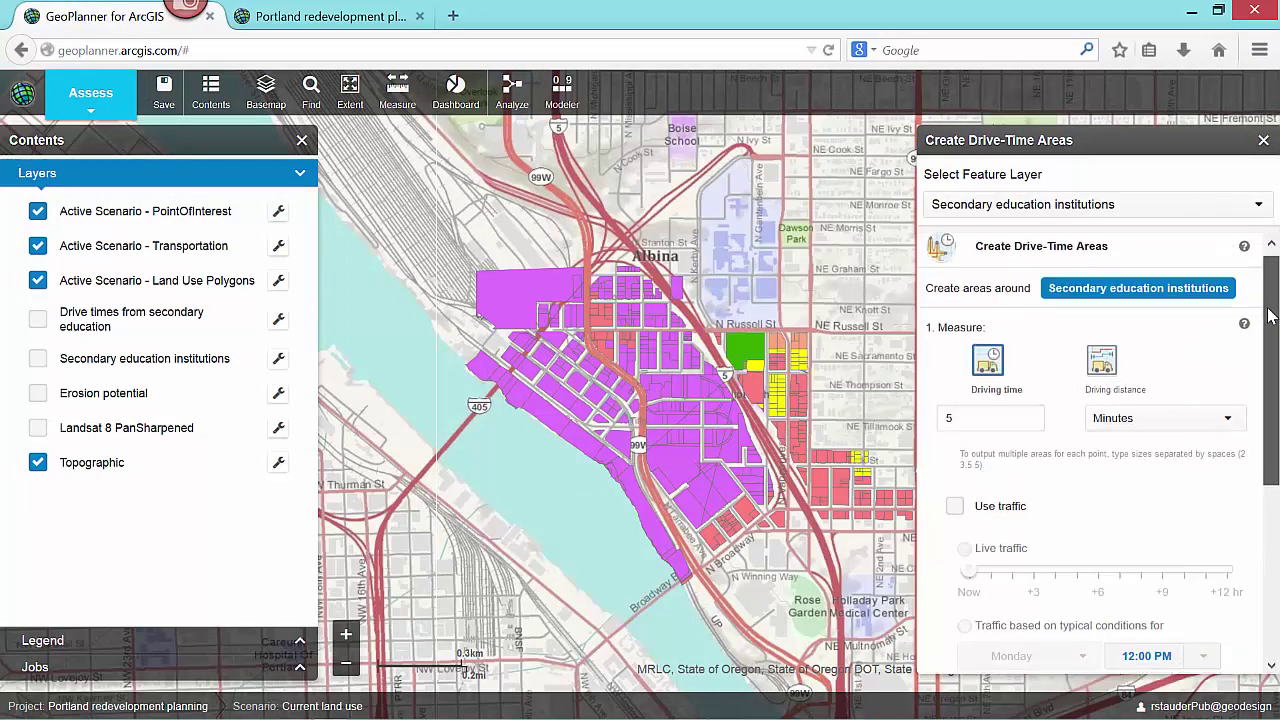
pyautogui.moveTo(1272, 323); pyautogui.dragTo(1272, 418)
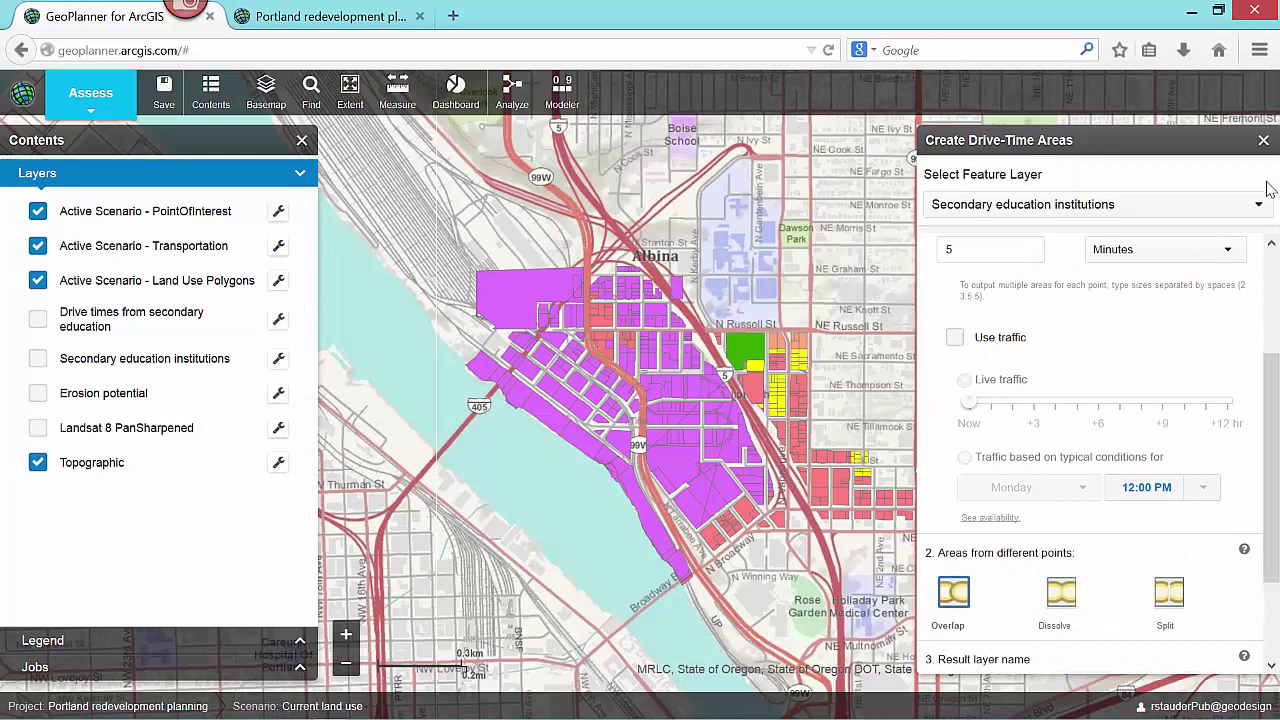
pyautogui.click(1264, 143)
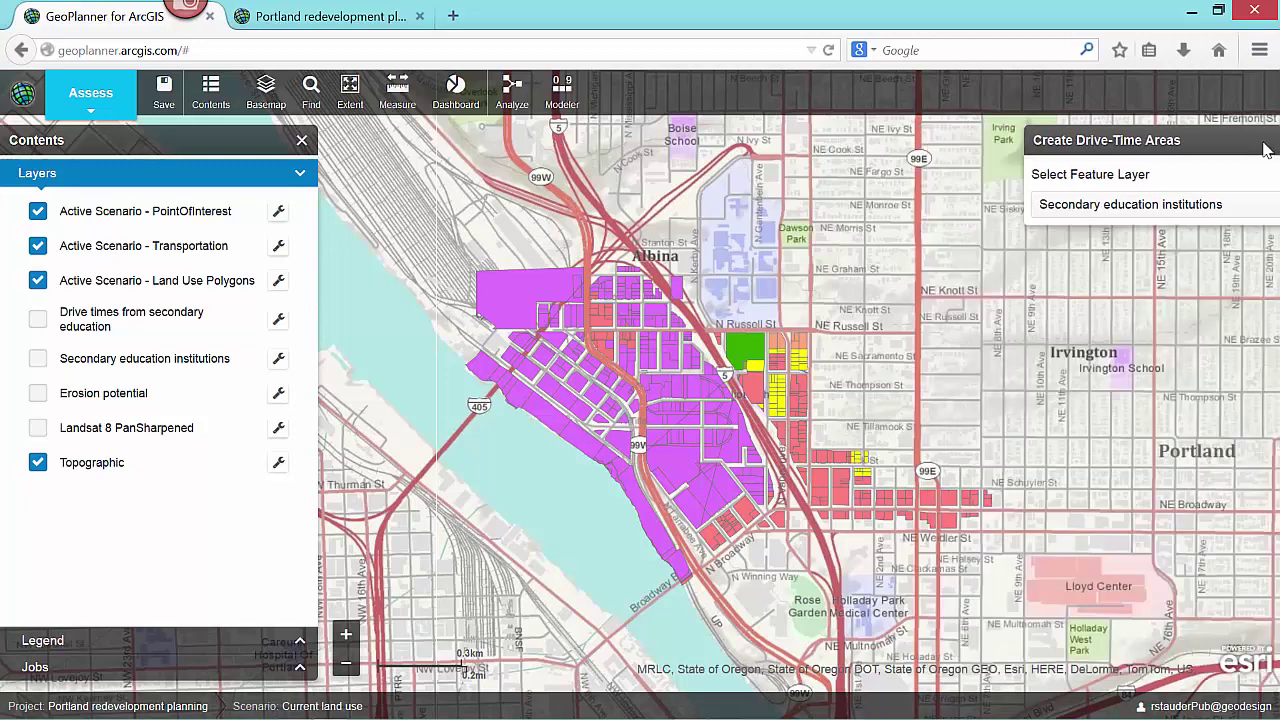
# - Turn on the Drive times layer and view the Drive Times, then Land use, bookmarks
pyautogui.click(37, 319)
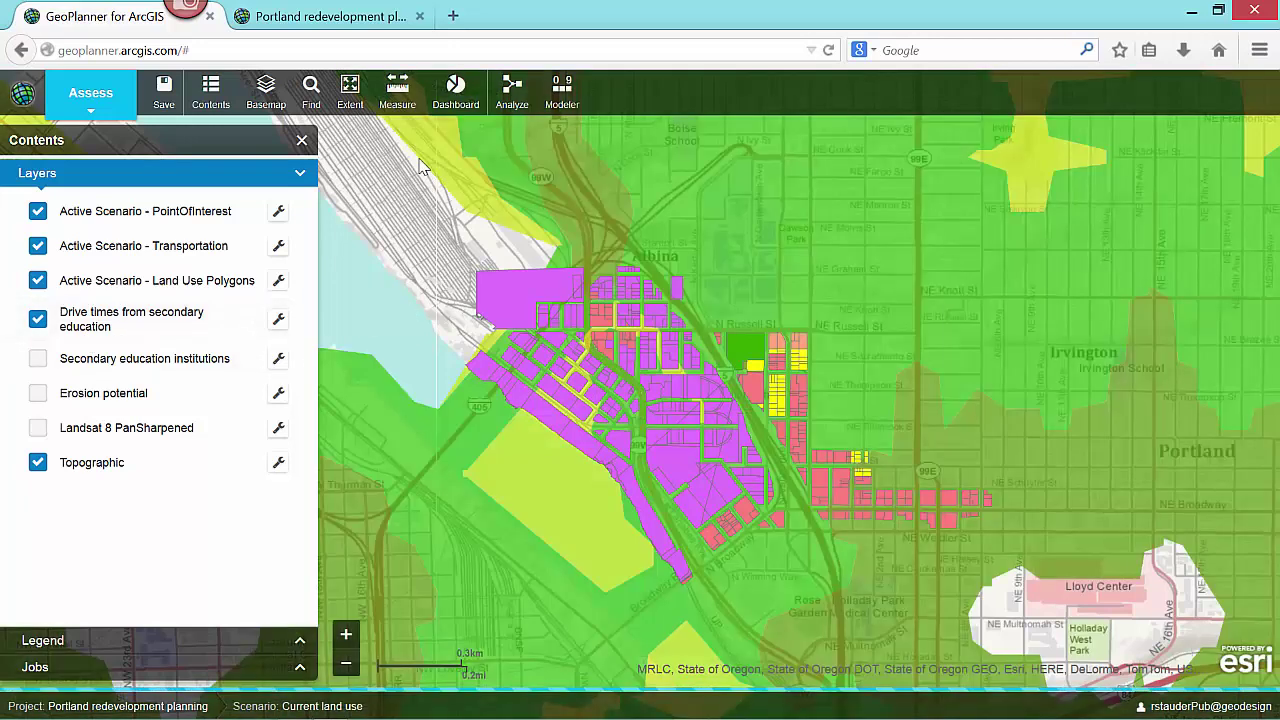
pyautogui.click(356, 100)
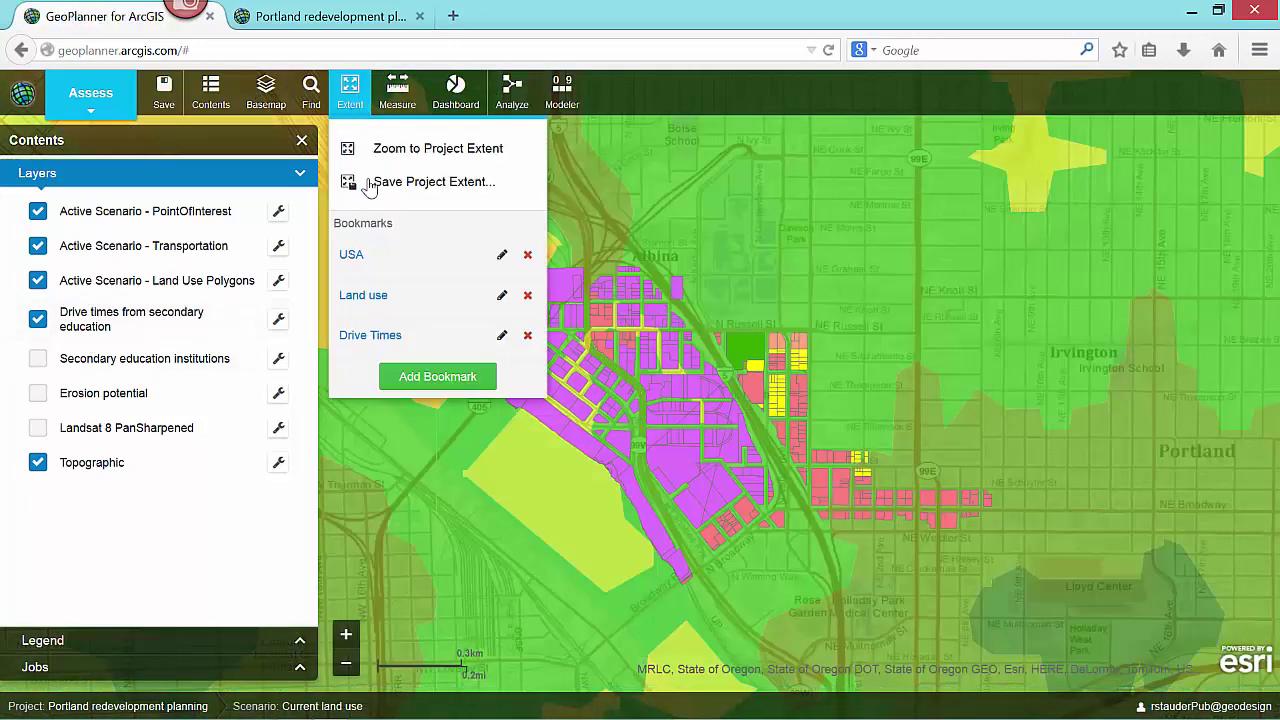
pyautogui.click(390, 338)
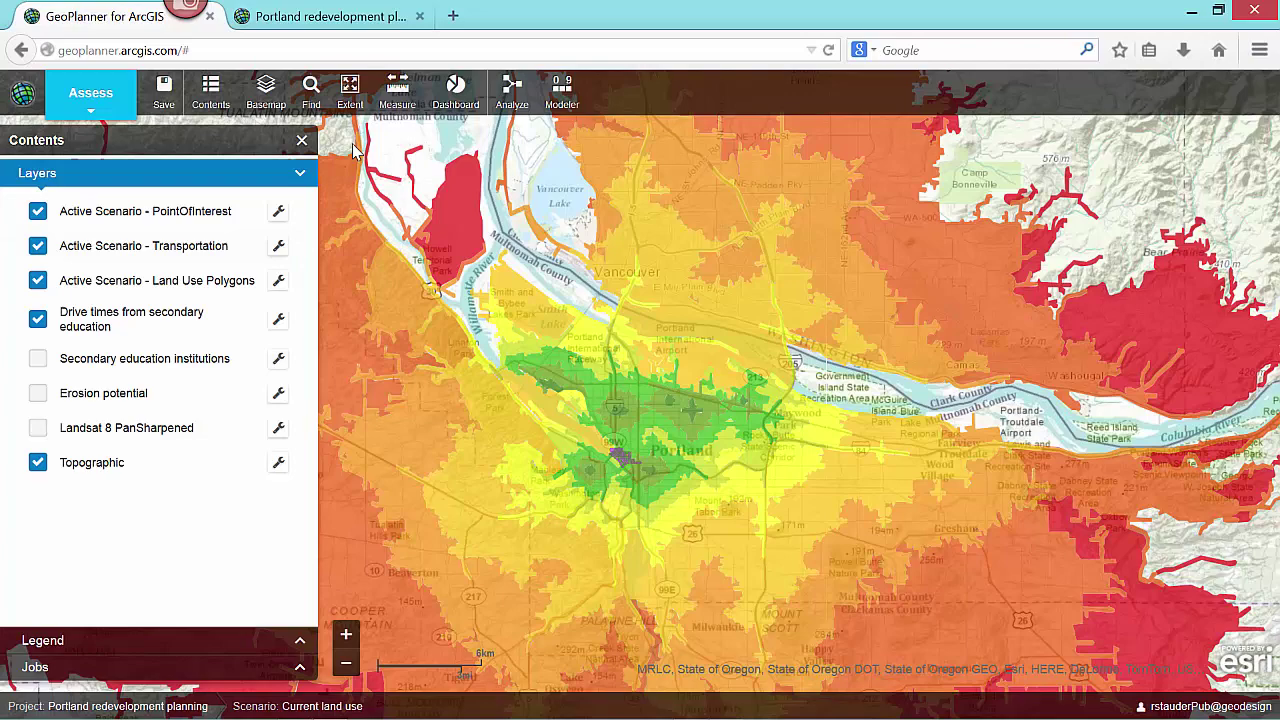
pyautogui.click(350, 95)
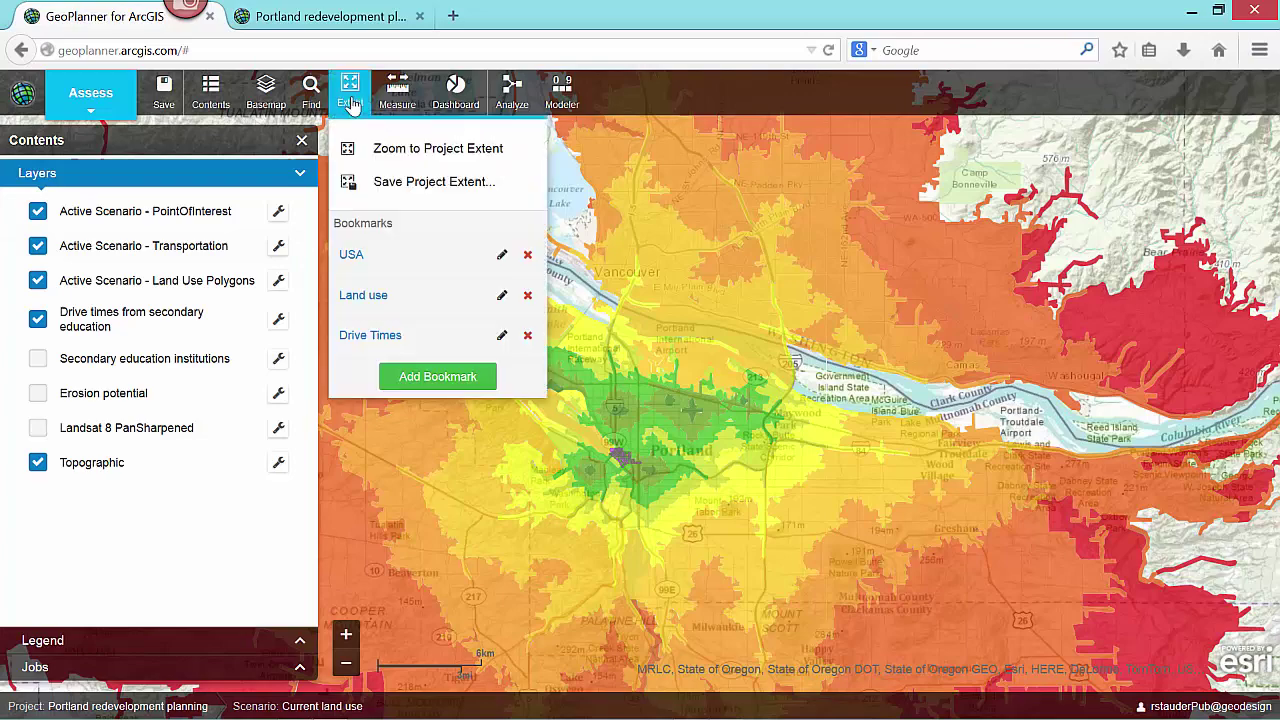
pyautogui.click(366, 296)
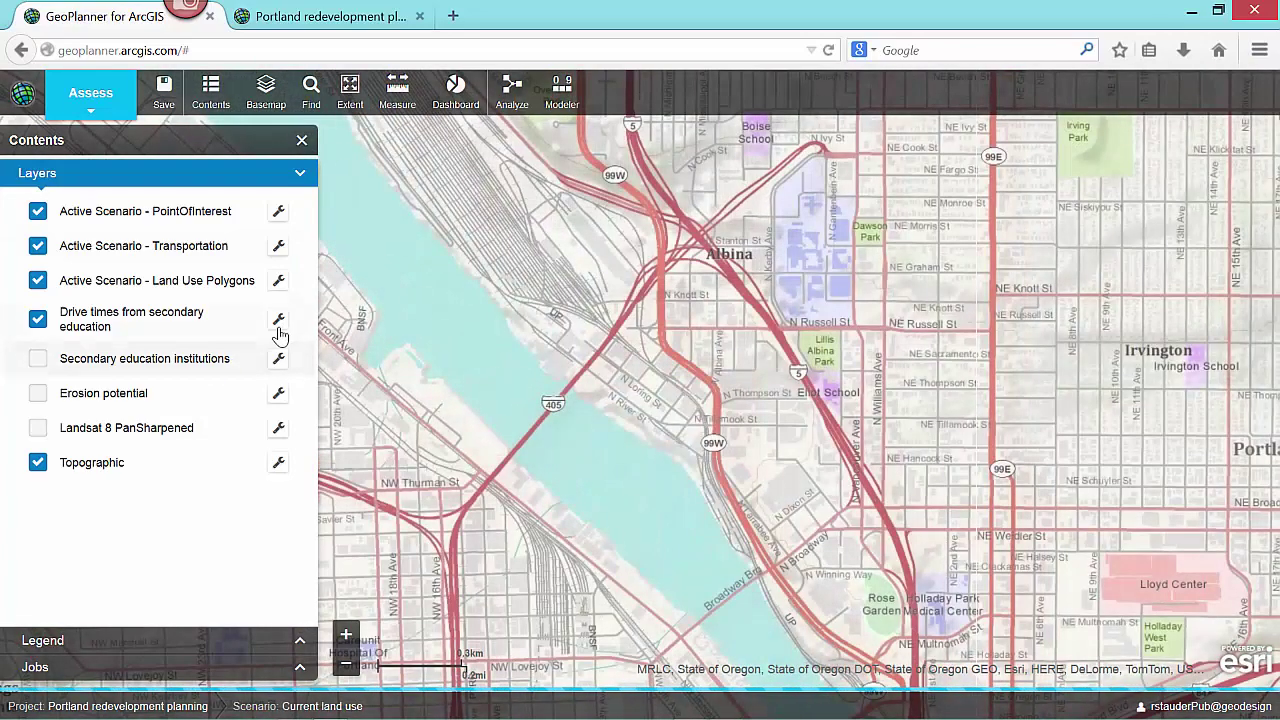
# - Set the Drive times layer's transparency to 100%
pyautogui.click(279, 322)
pyautogui.moveTo(349, 378)
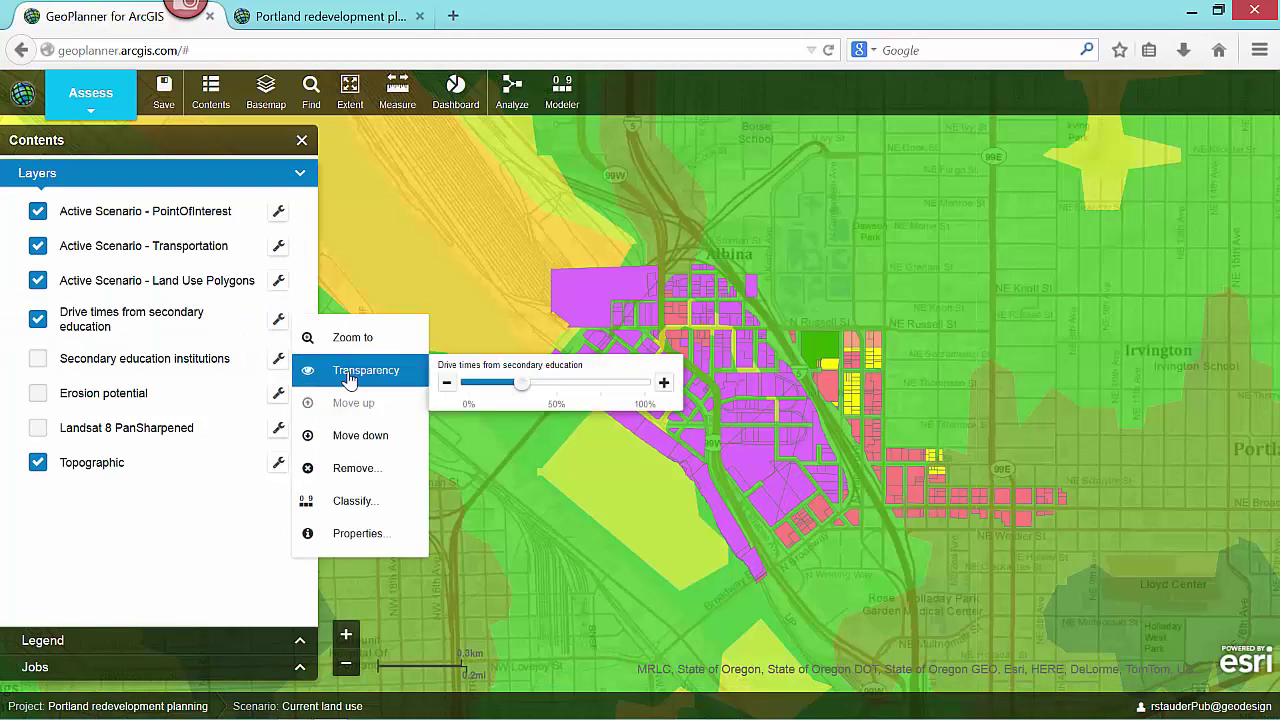
pyautogui.moveTo(524, 385); pyautogui.dragTo(658, 392)
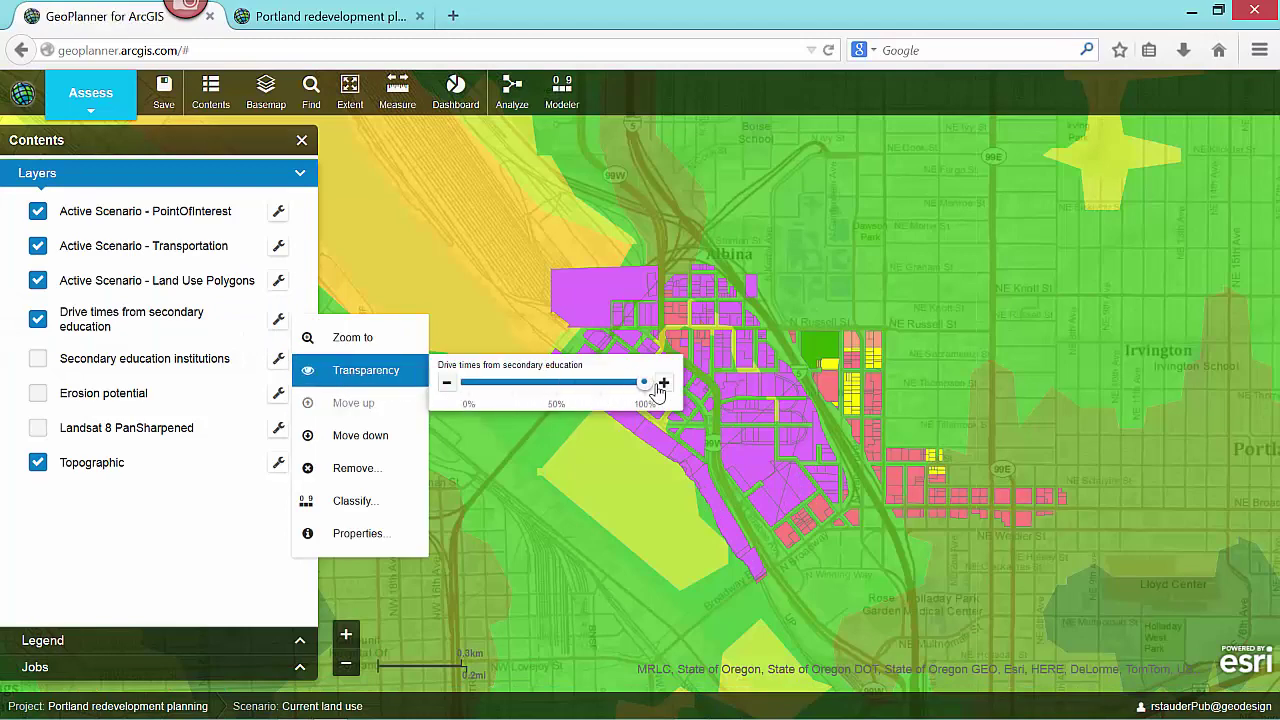
pyautogui.click(279, 393)
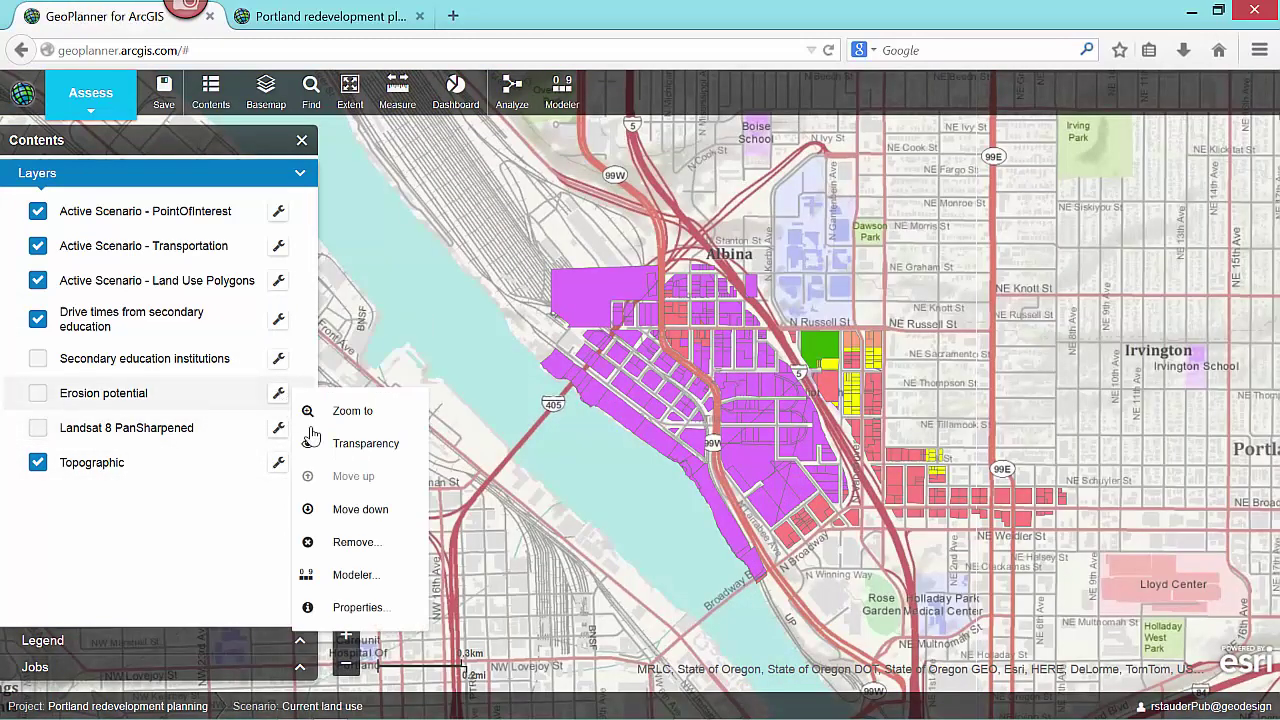
# - Review the Erosion potential model's input layers and 33/33/34% weights, then turn the layer on
pyautogui.click(362, 577)
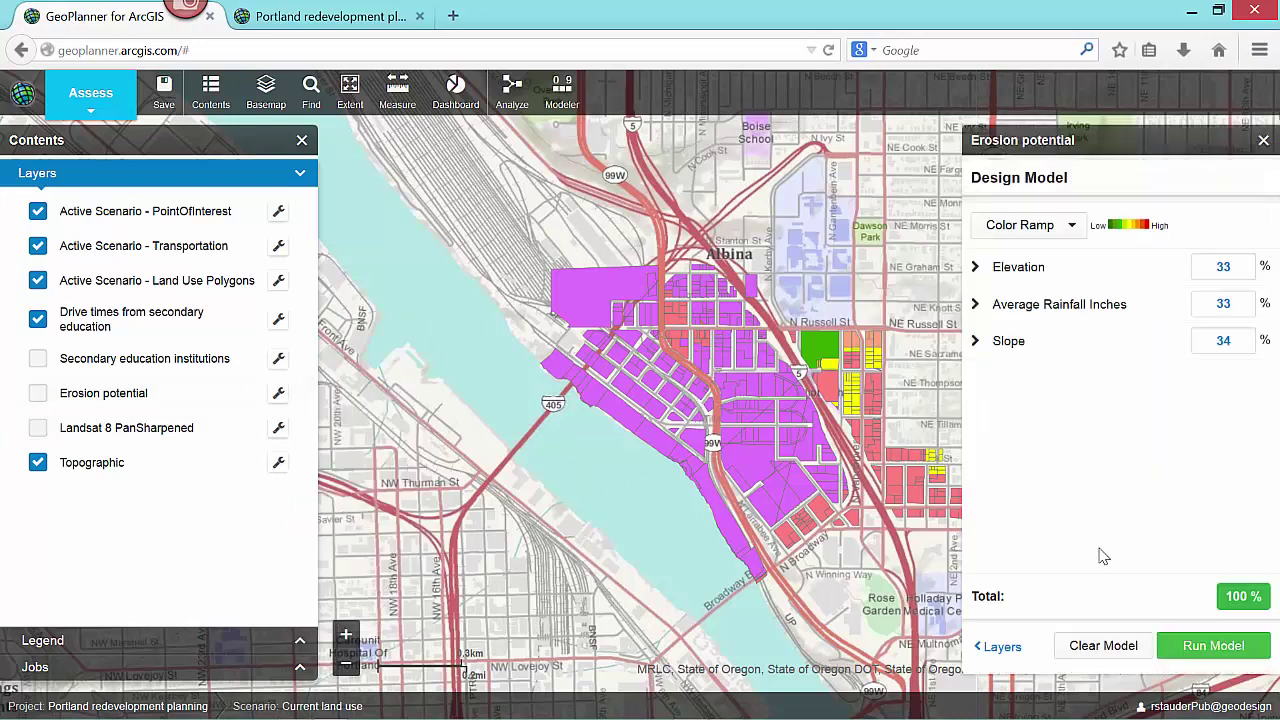
pyautogui.click(1003, 648)
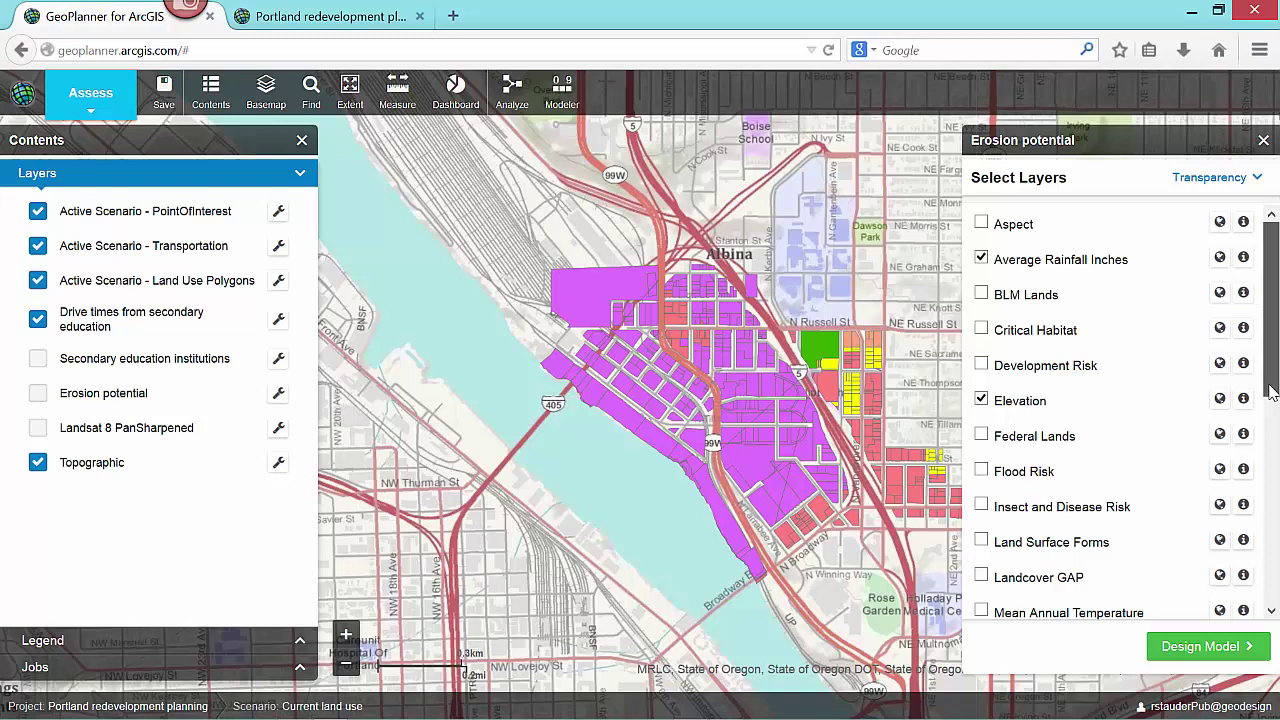
pyautogui.moveTo(1271, 392); pyautogui.dragTo(1267, 507)
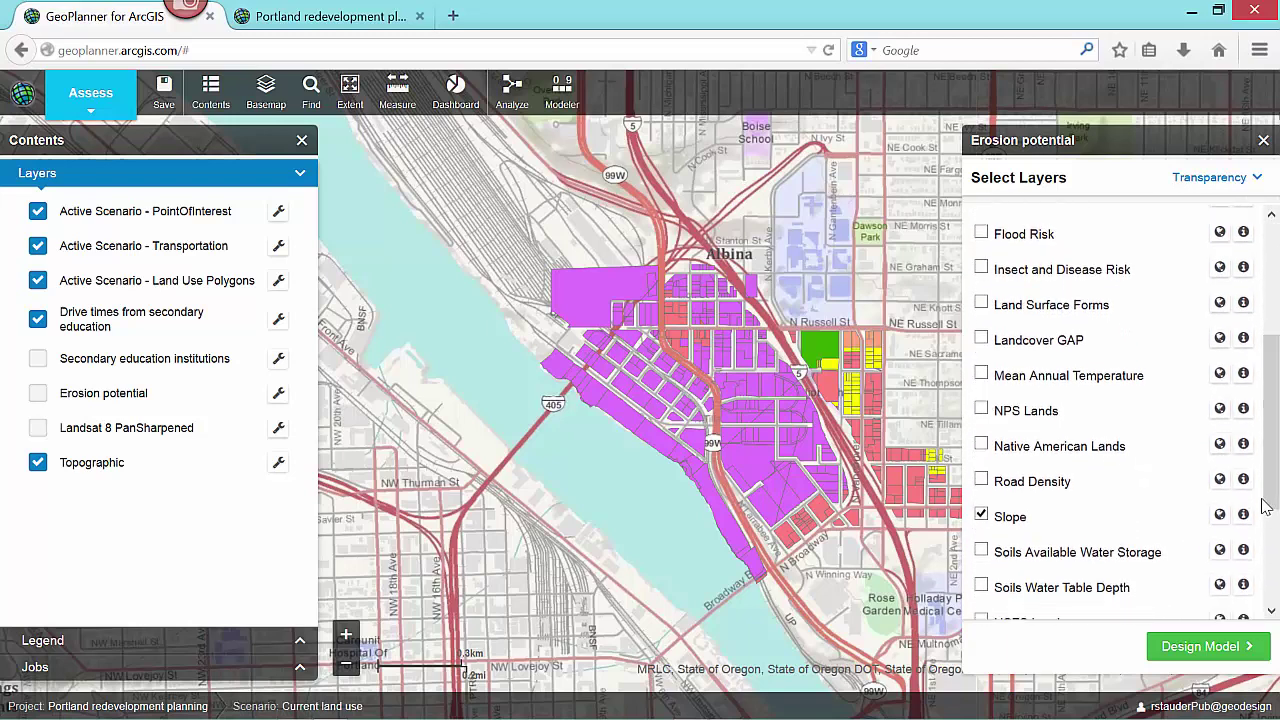
pyautogui.click(1240, 648)
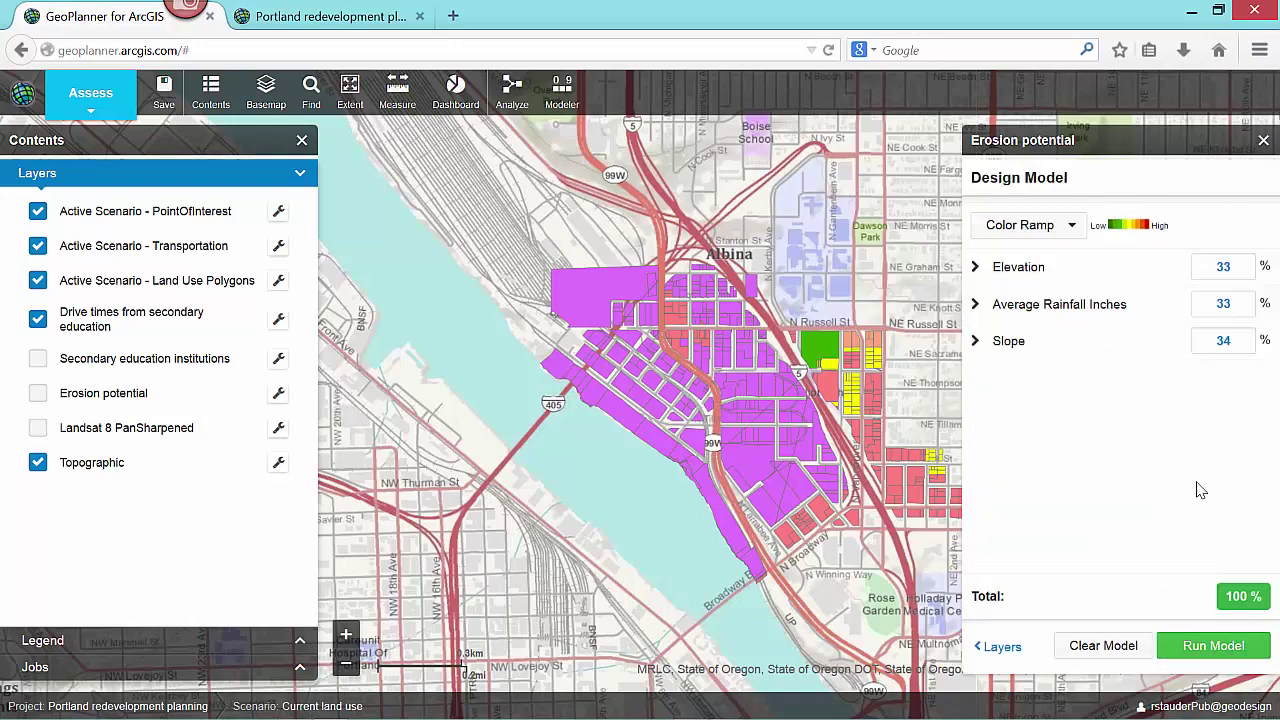
pyautogui.click(38, 396)
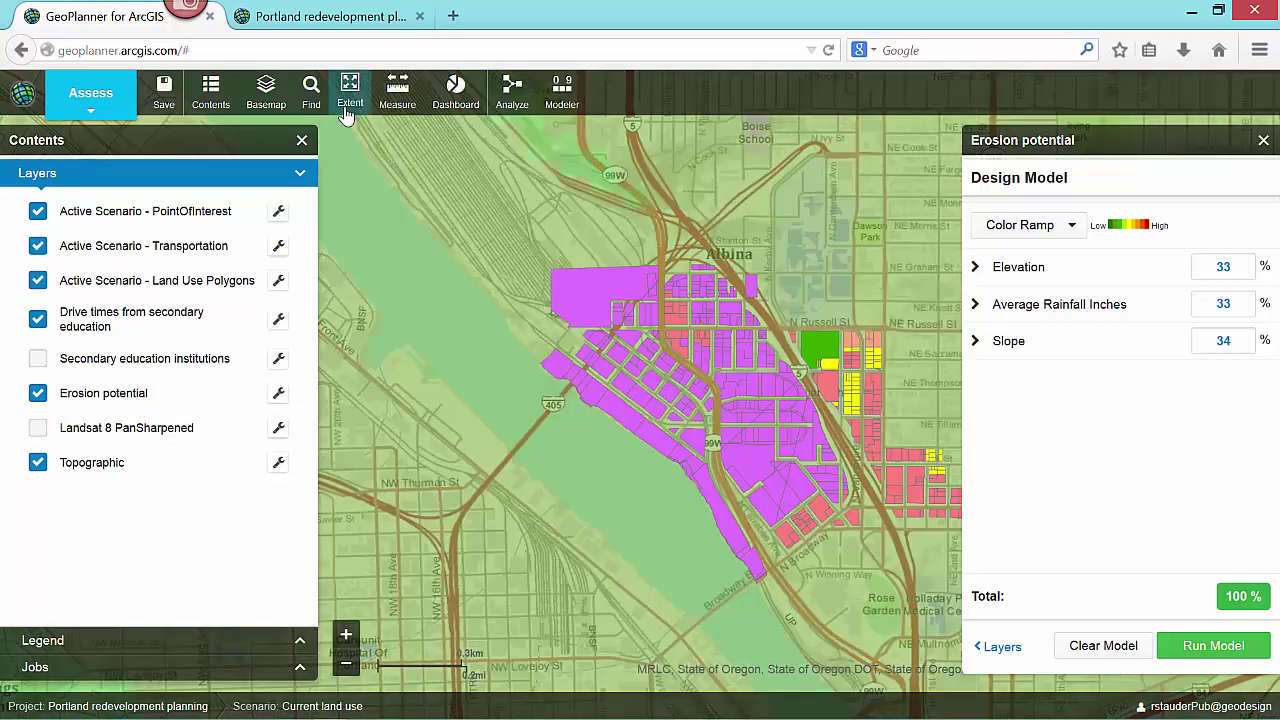
# - Rerun the erosion model with Elevation 10%, Rainfall 80% and Slope 10%
pyautogui.click(349, 104)
pyautogui.click(350, 256)
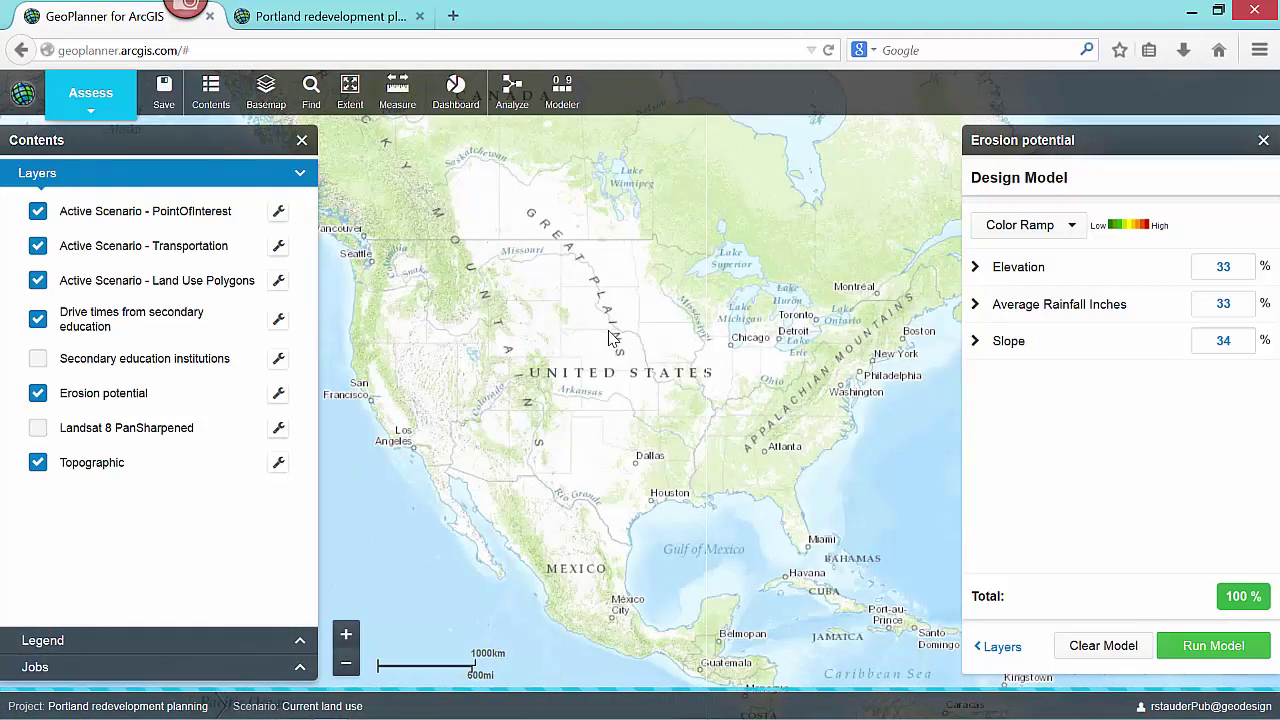
pyautogui.doubleClick(1238, 270)
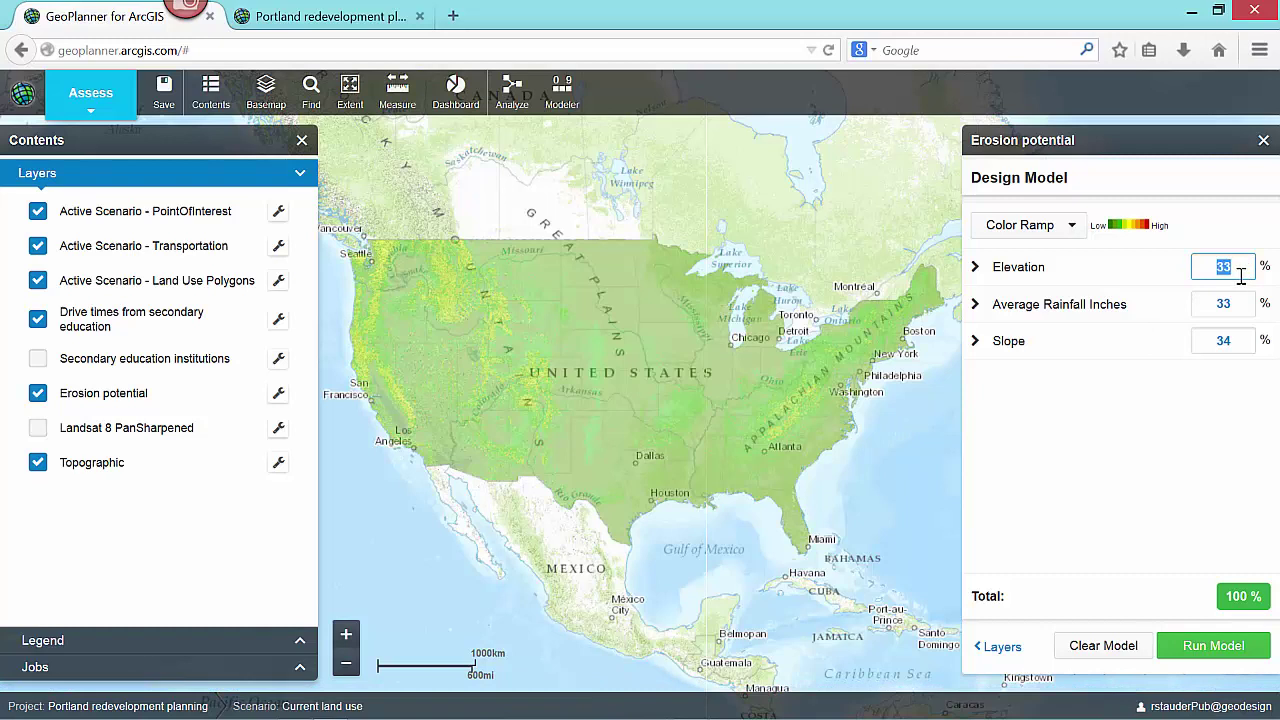
pyautogui.write('10')
pyautogui.press('Tab')
pyautogui.write('80')
pyautogui.press('Tab')
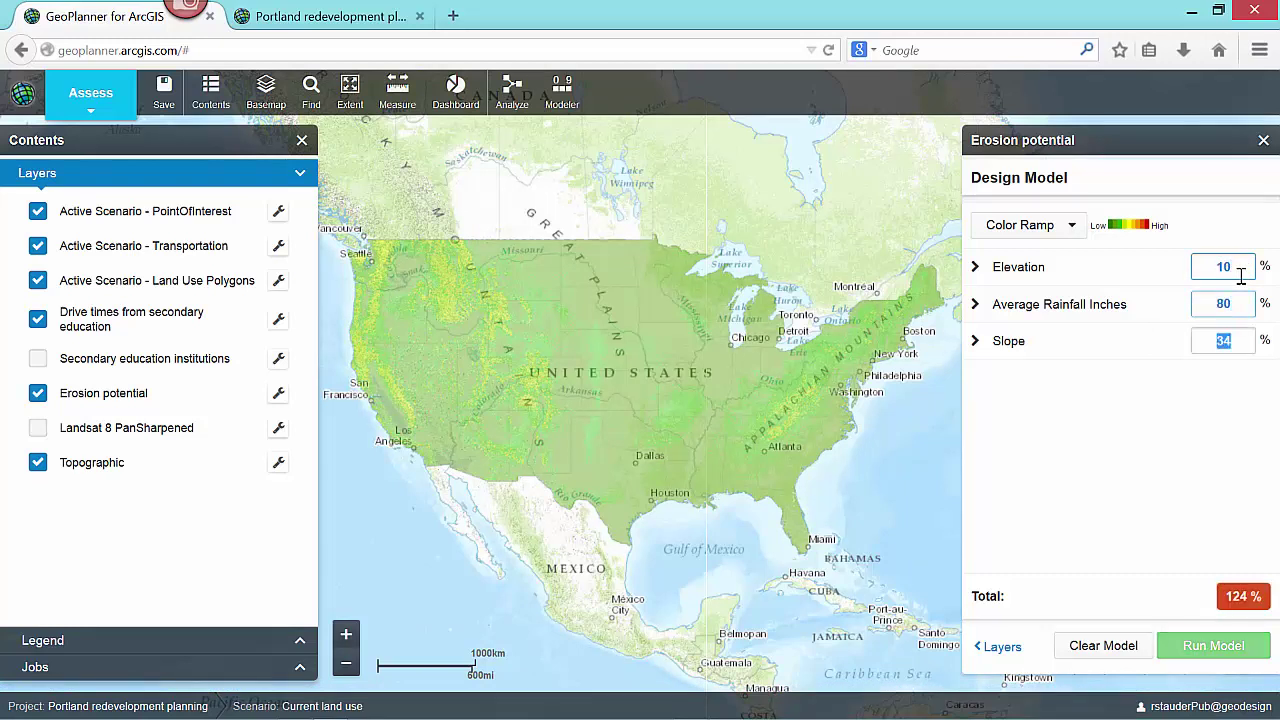
pyautogui.write('10')
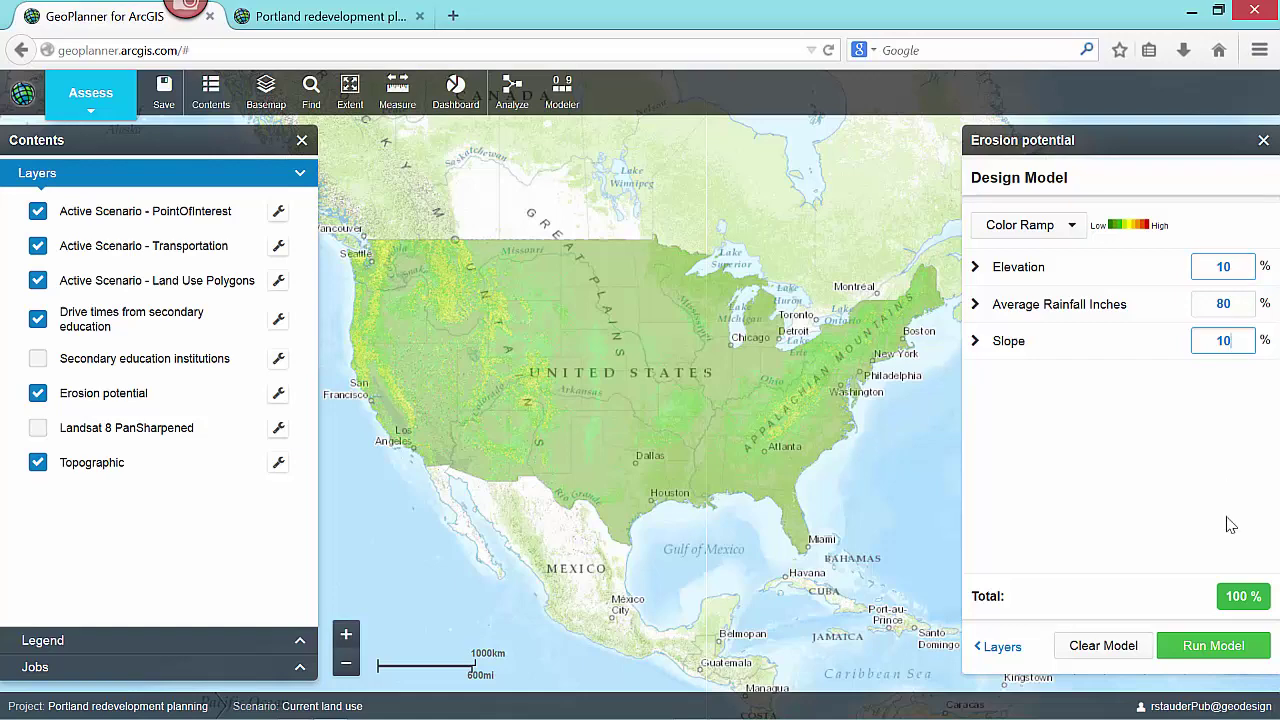
pyautogui.click(1211, 646)
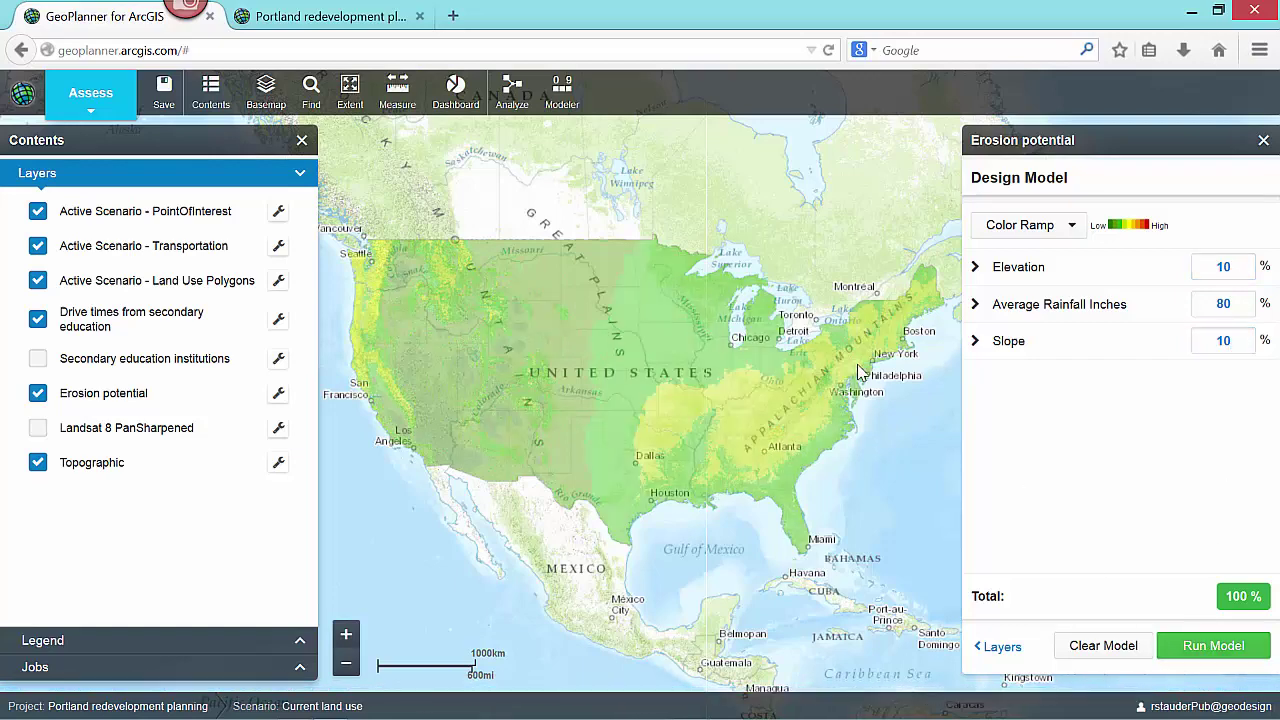
# - Return to the Land use bookmark and close the Erosion potential model panel
pyautogui.click(350, 92)
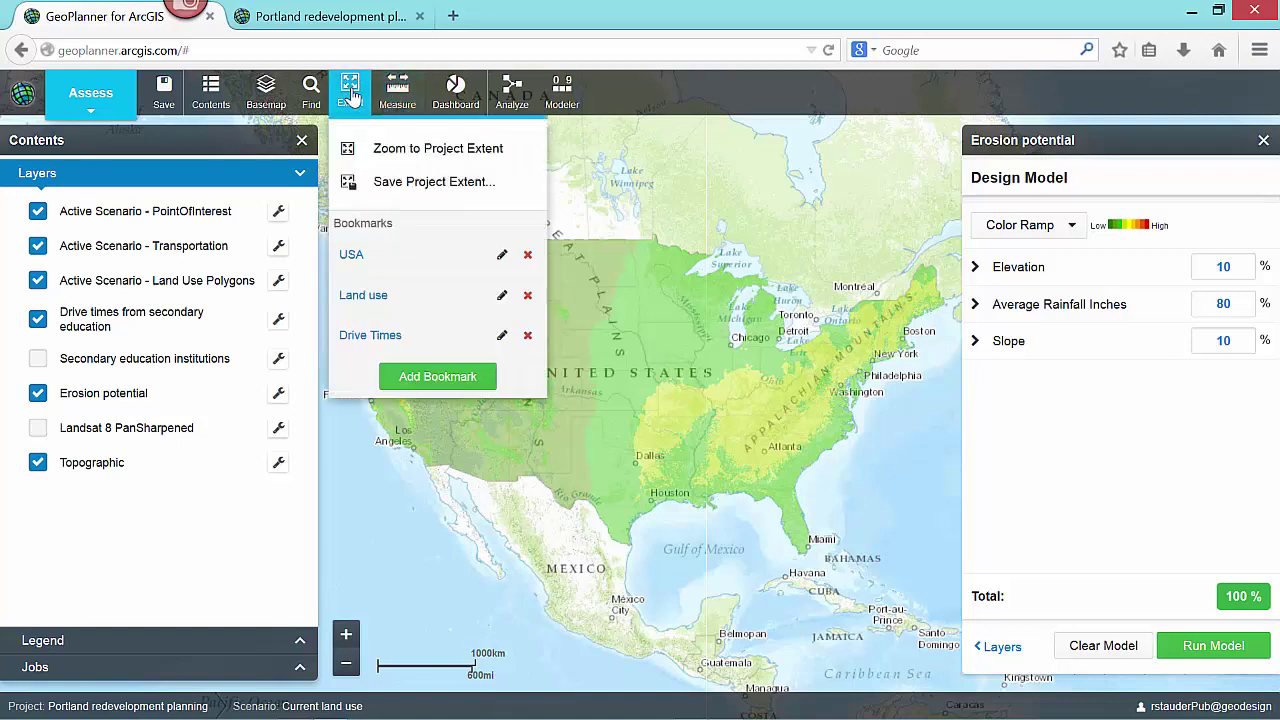
pyautogui.click(371, 294)
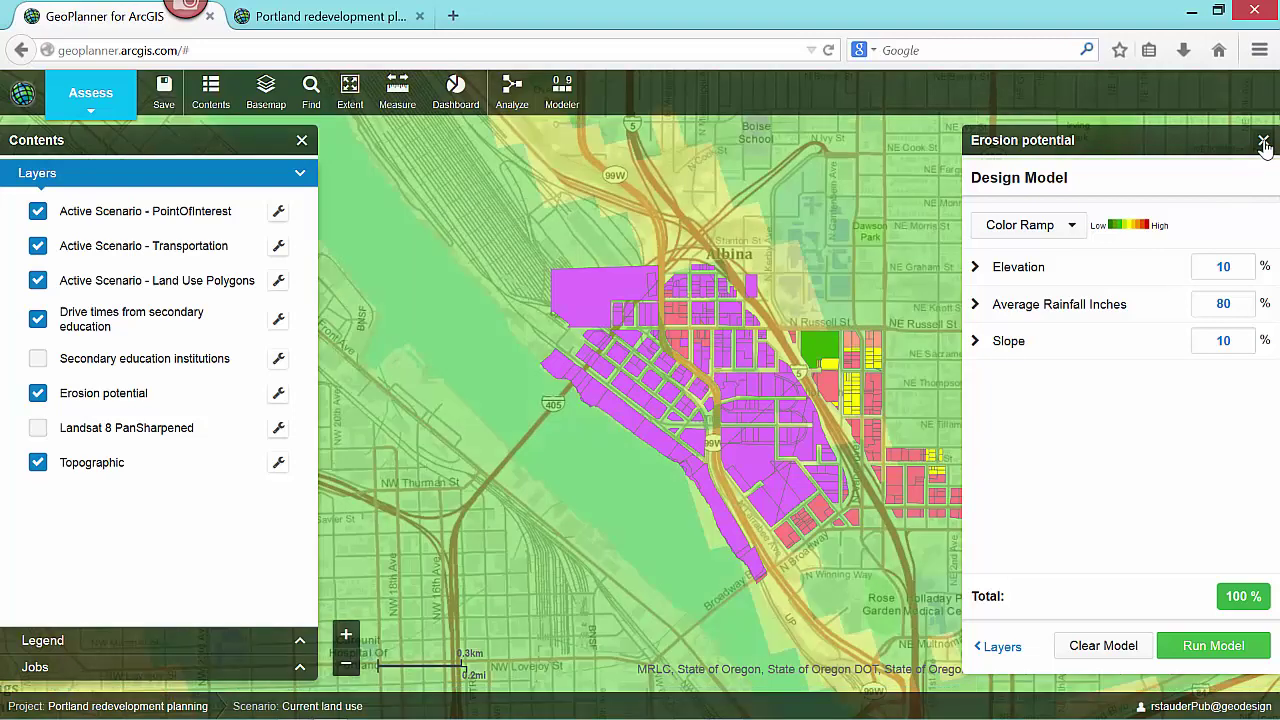
pyautogui.click(1263, 141)
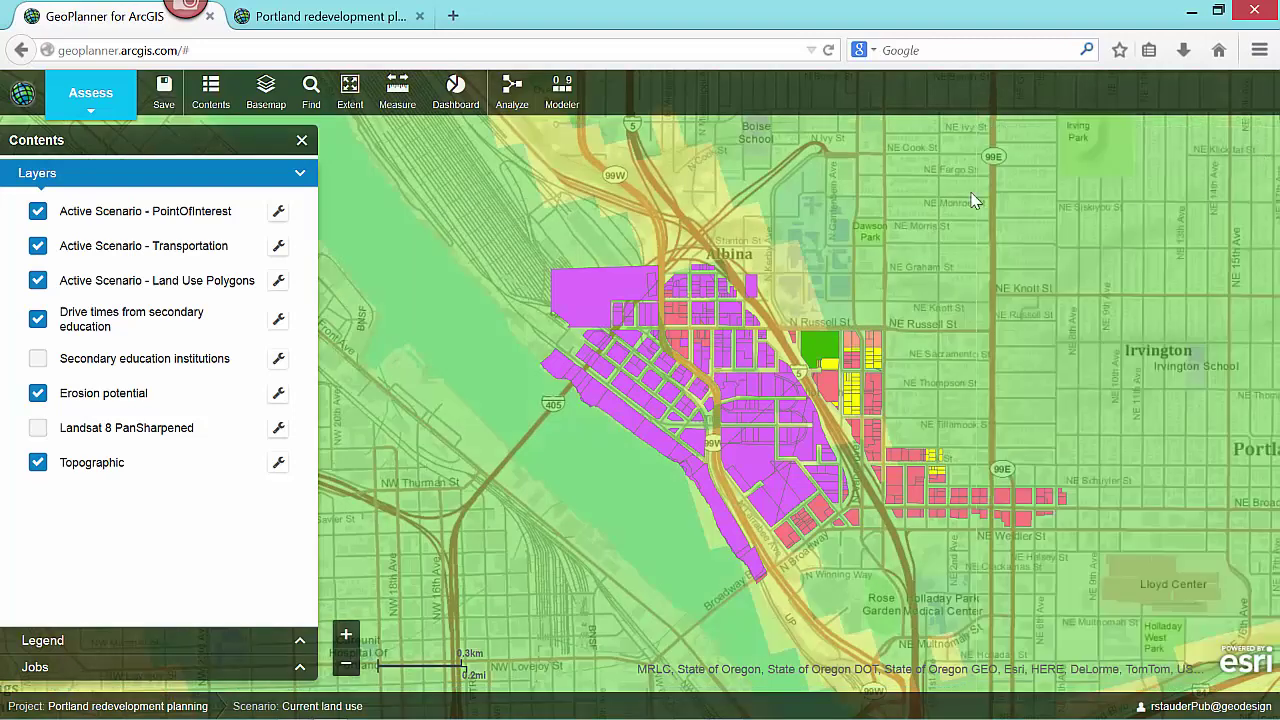
pyautogui.click(100, 102)
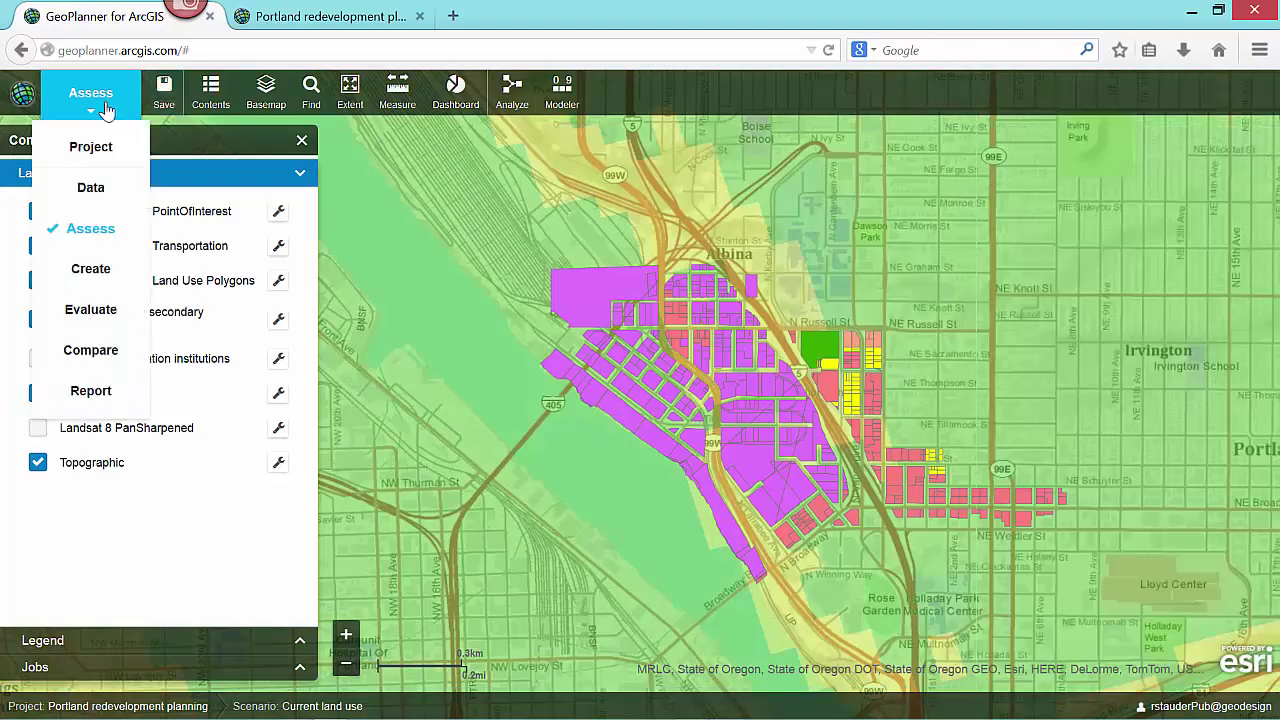
# - In Create mode, choose Residential for polygon drawing and show the land-use Dashboard
pyautogui.click(92, 269)
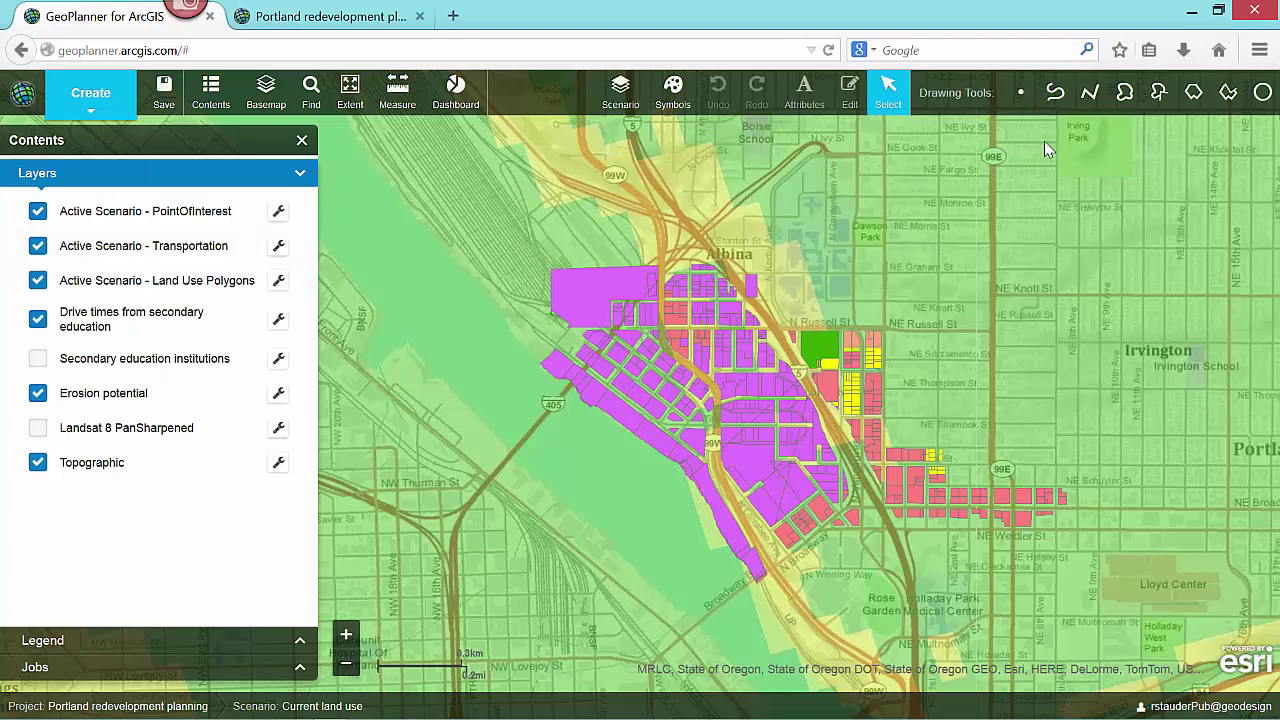
pyautogui.click(1204, 100)
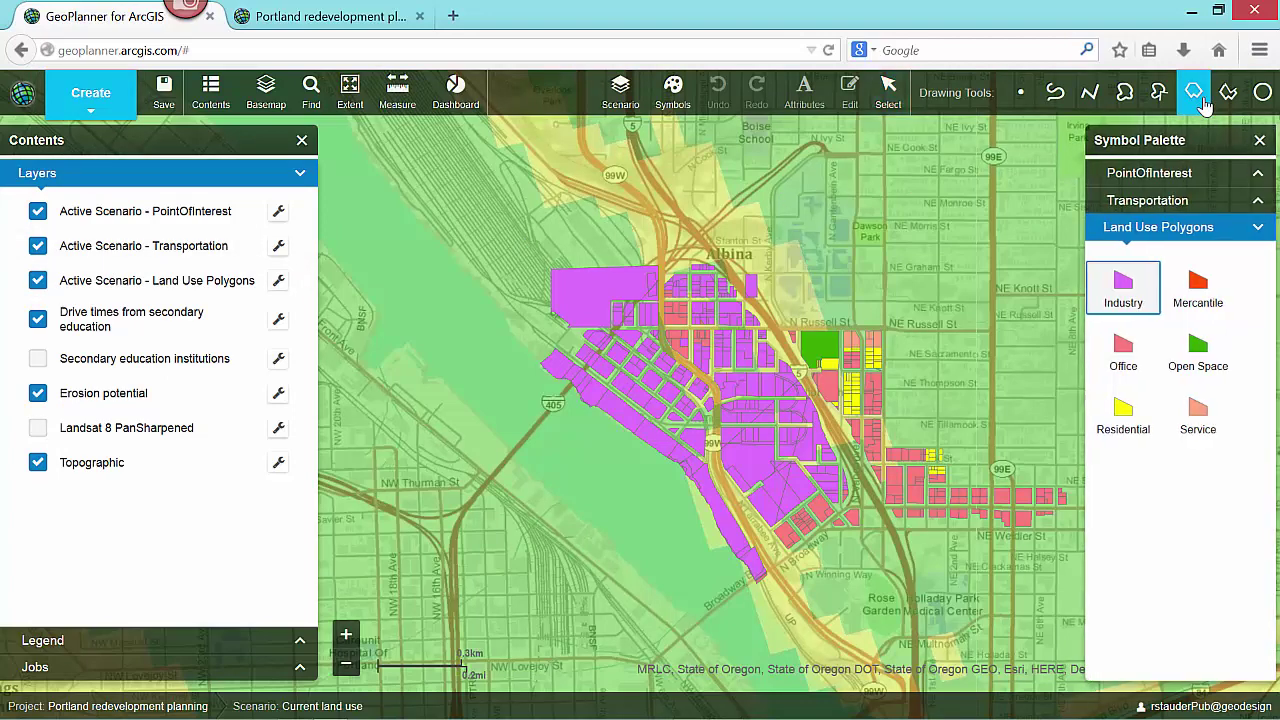
pyautogui.click(1130, 412)
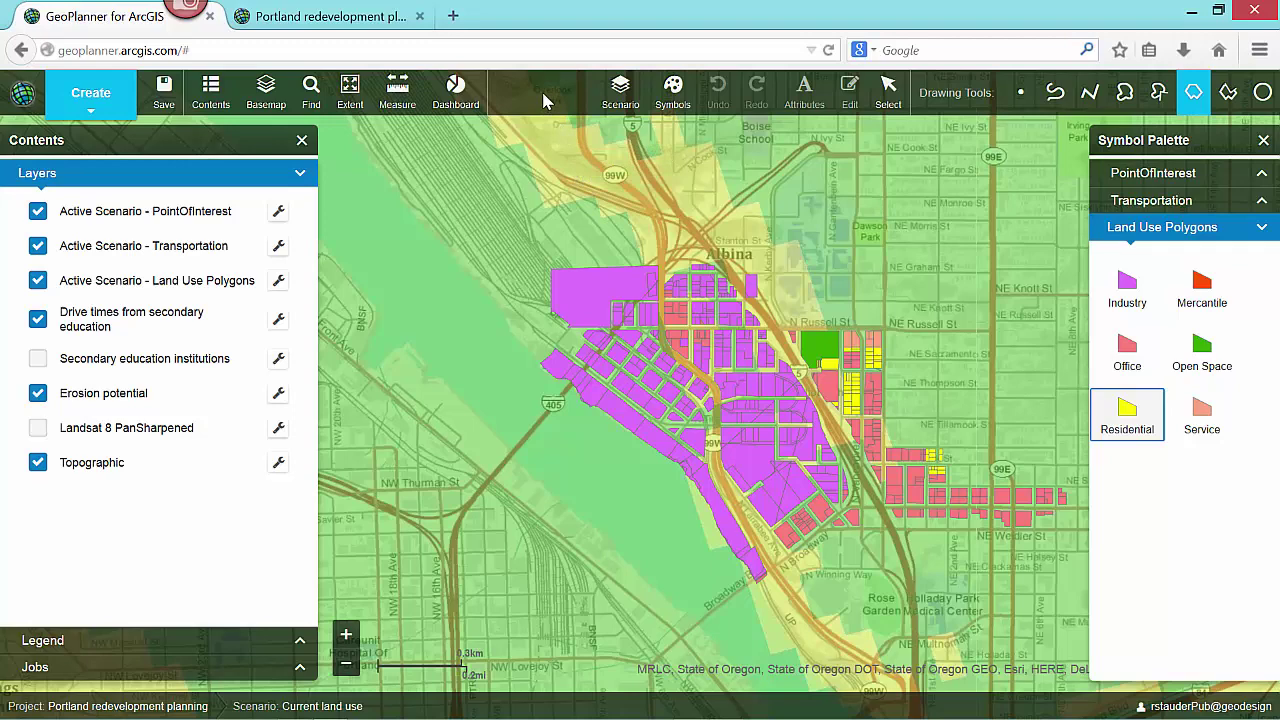
pyautogui.click(474, 95)
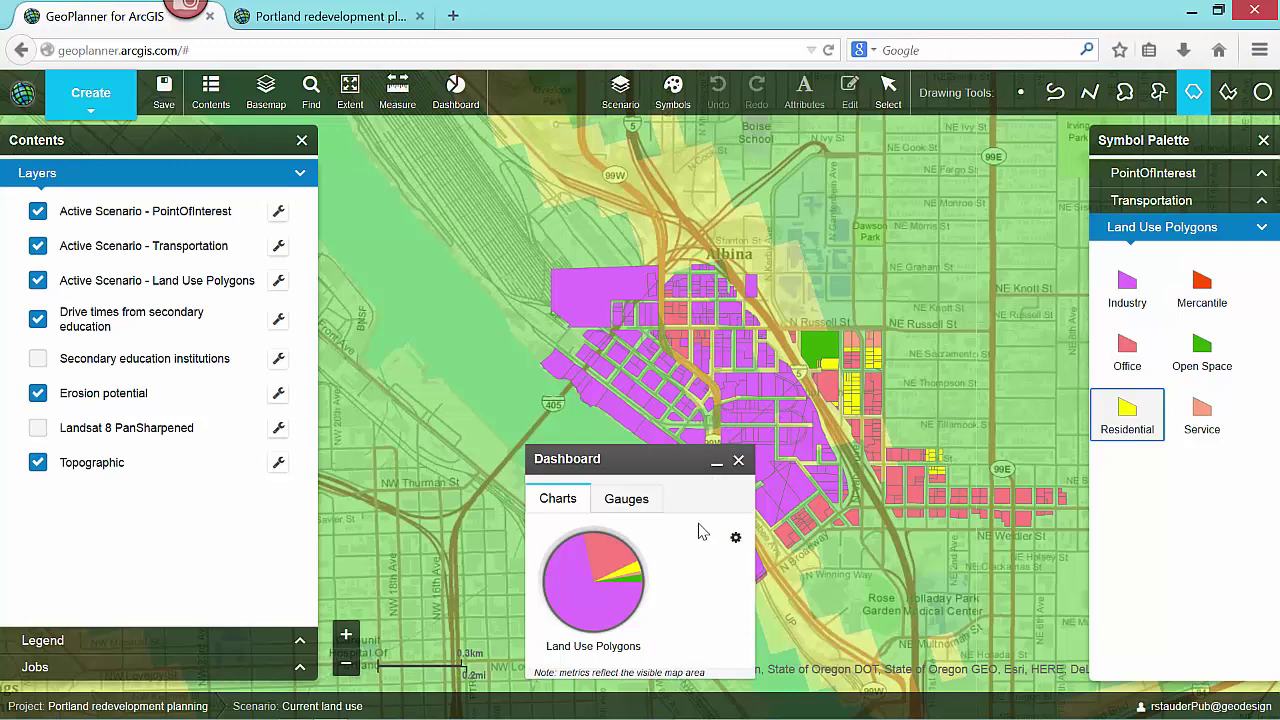
# - Chart Residential by erosion potential, then draw a three-corner Residential parcel near NE Russell St
pyautogui.click(643, 578)
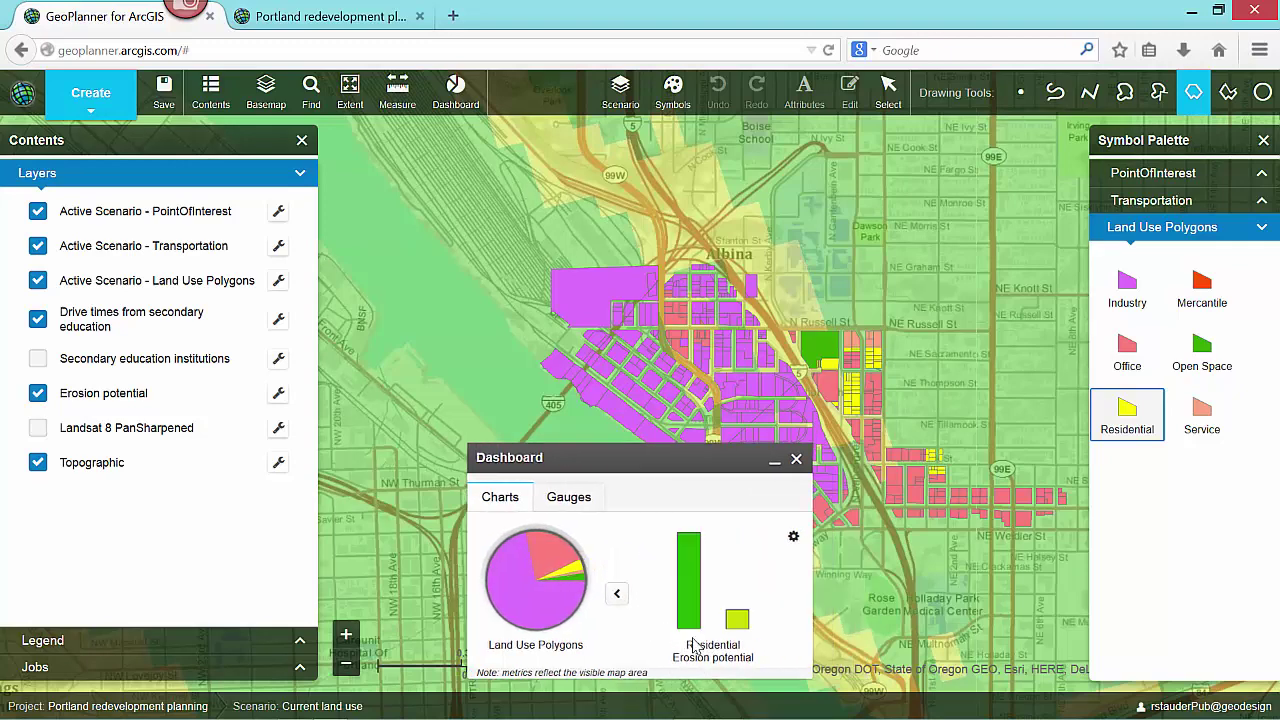
pyautogui.moveTo(697, 615)
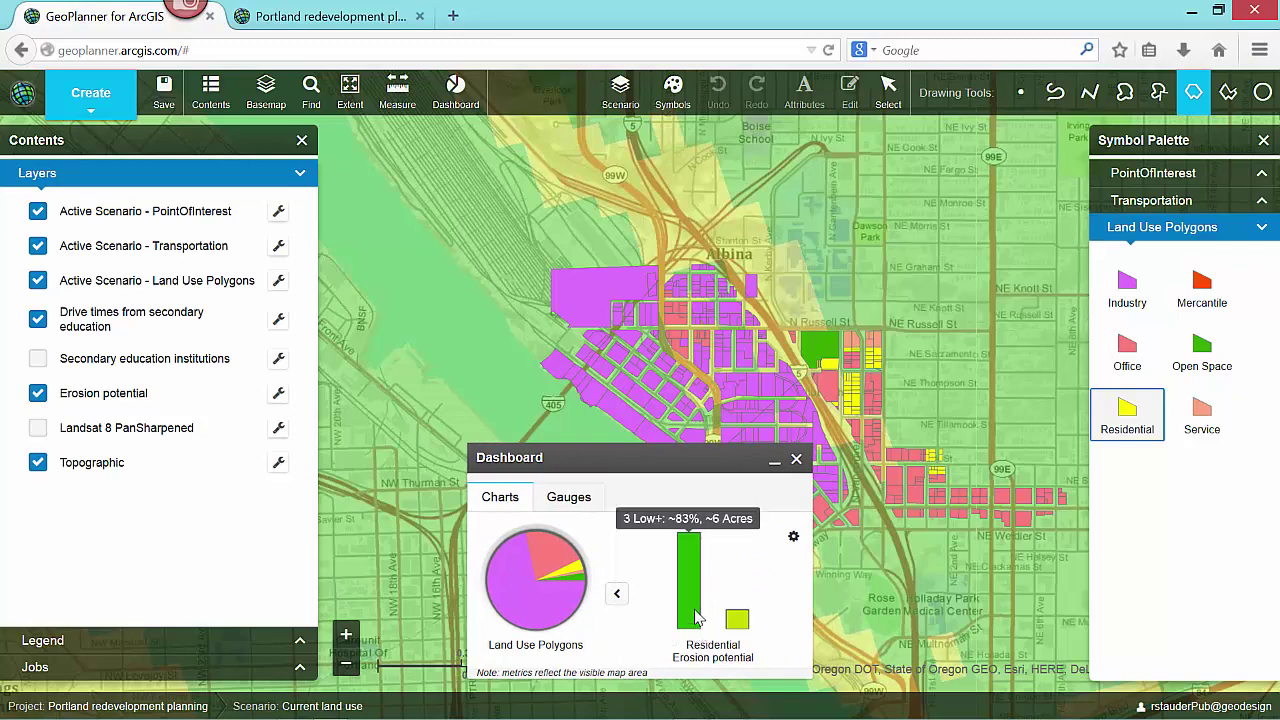
pyautogui.click(890, 335)
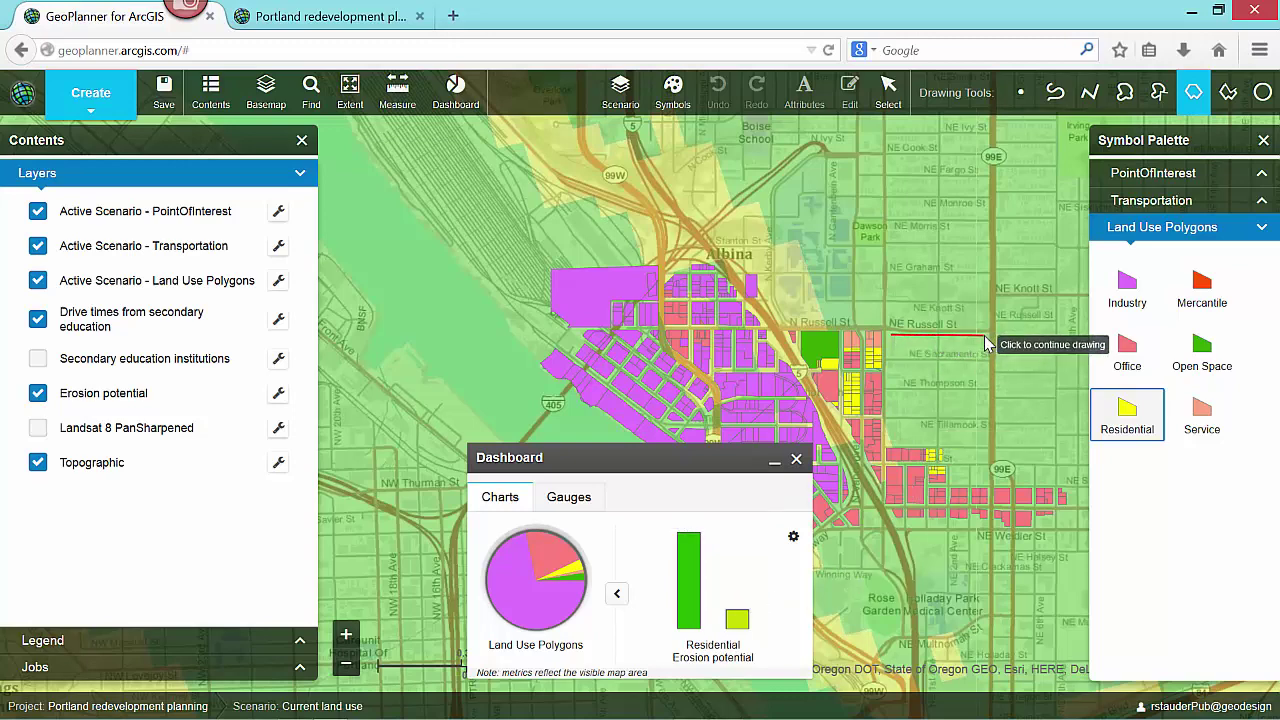
pyautogui.click(985, 340)
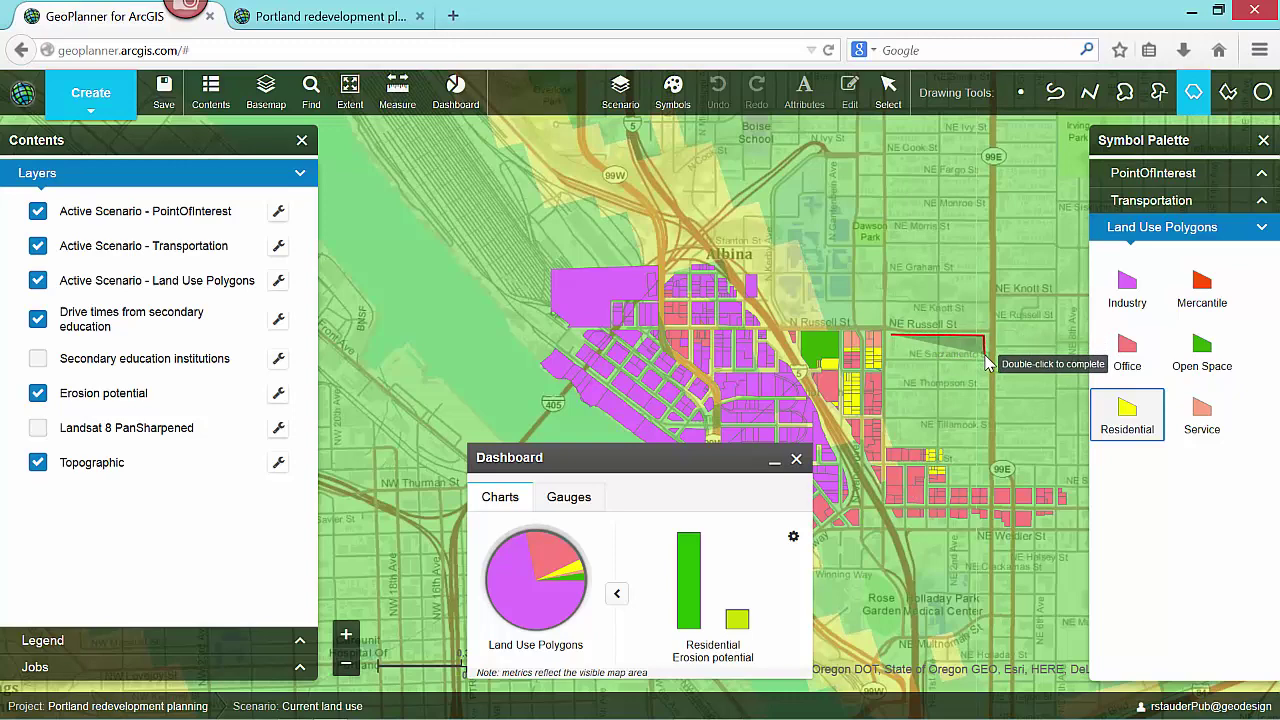
pyautogui.click(986, 355)
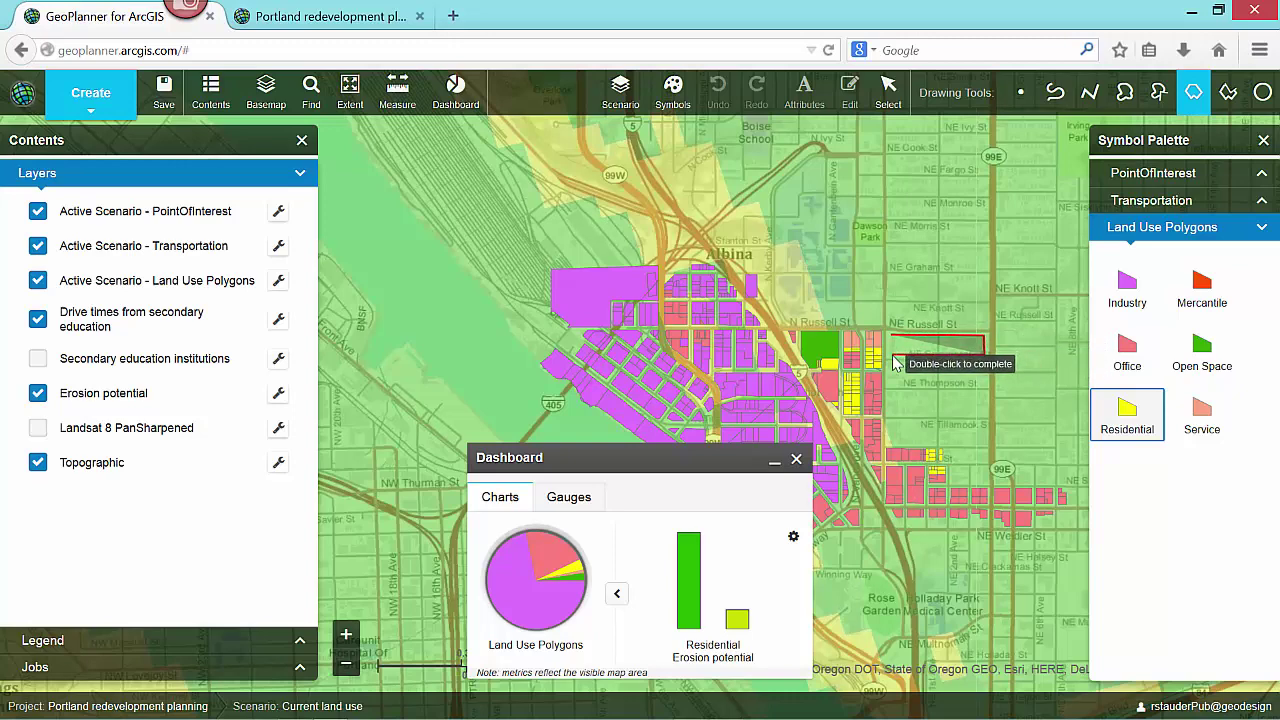
pyautogui.doubleClick(893, 357)
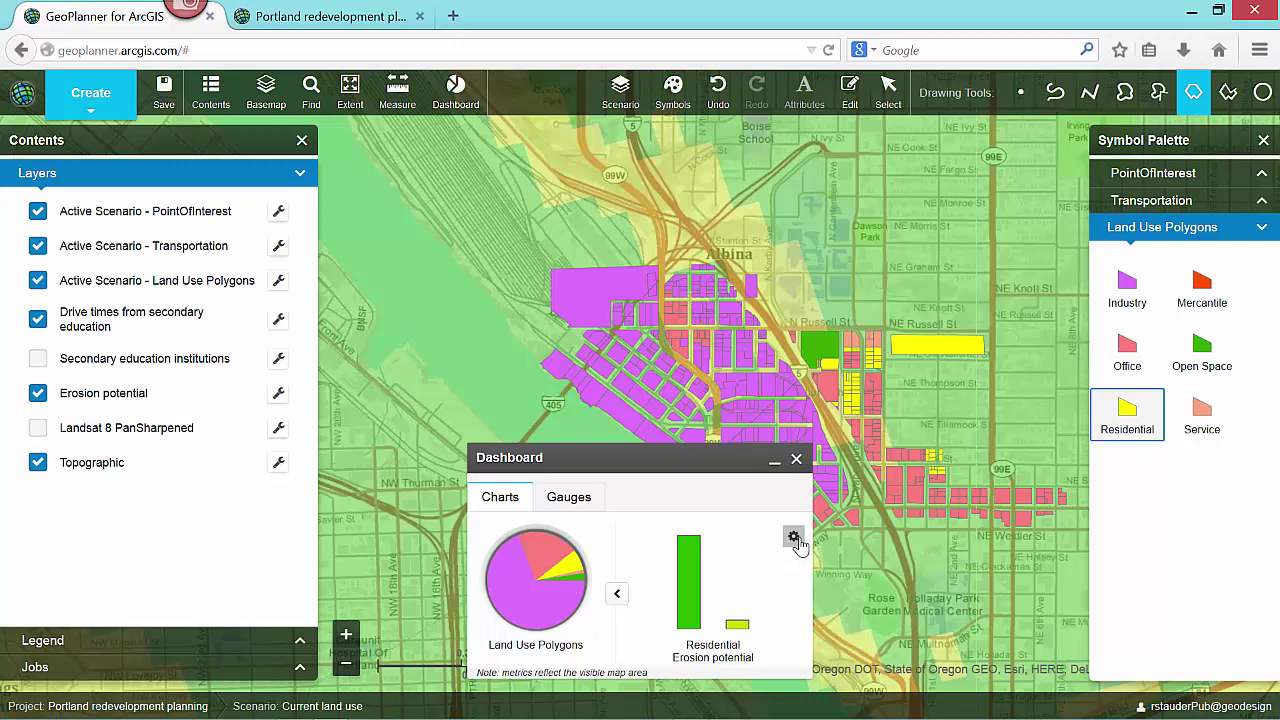
# - Change the dashboard chart's assessed layer to Drive times from secondary education
pyautogui.click(796, 541)
pyautogui.click(849, 400)
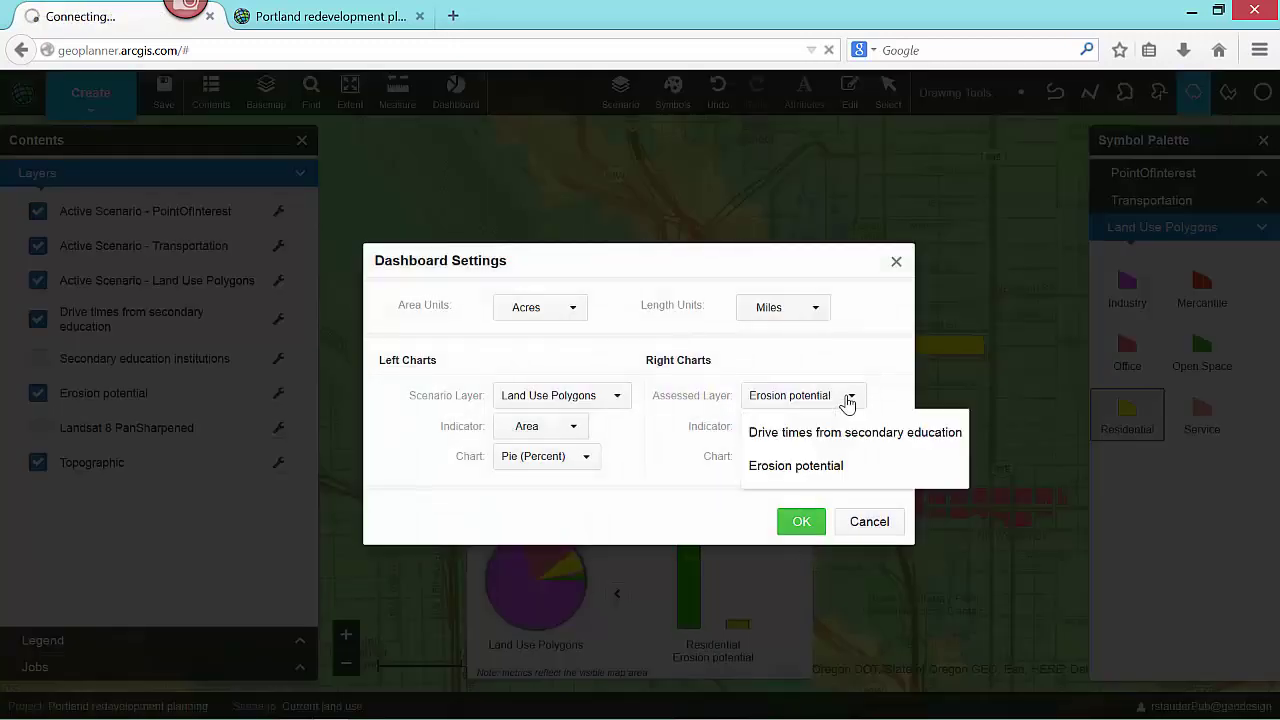
pyautogui.click(846, 434)
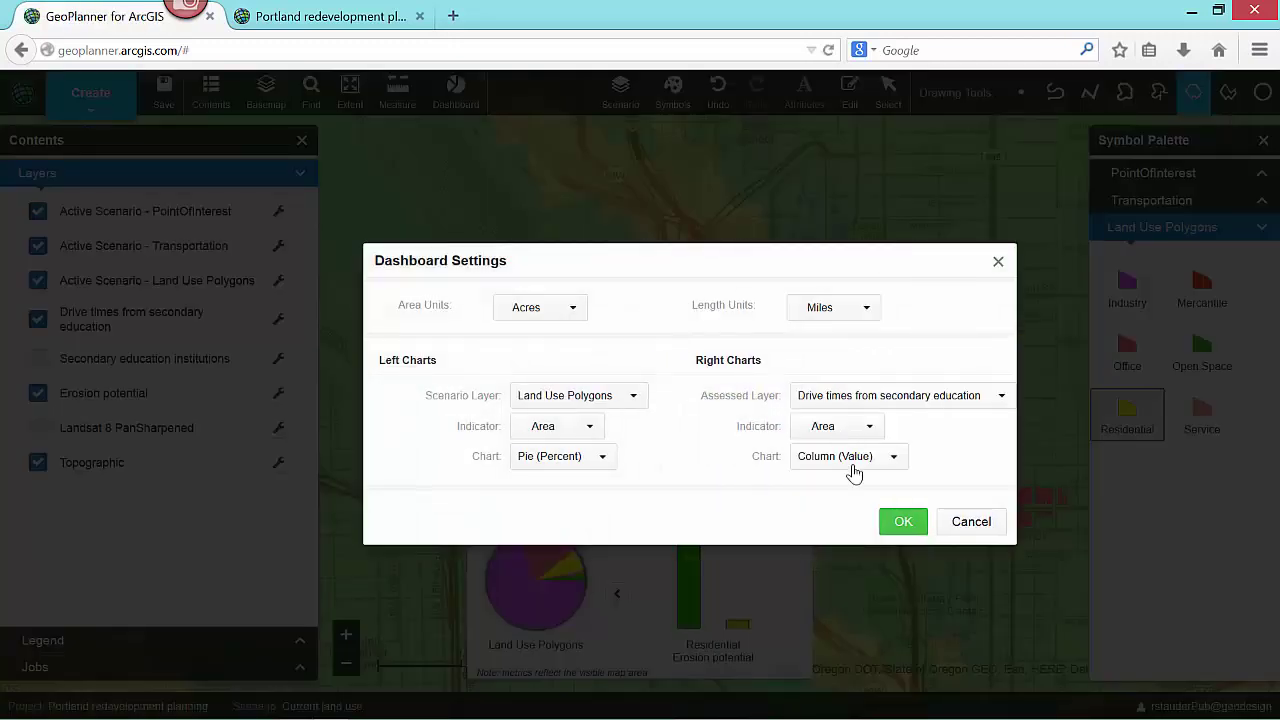
pyautogui.click(903, 522)
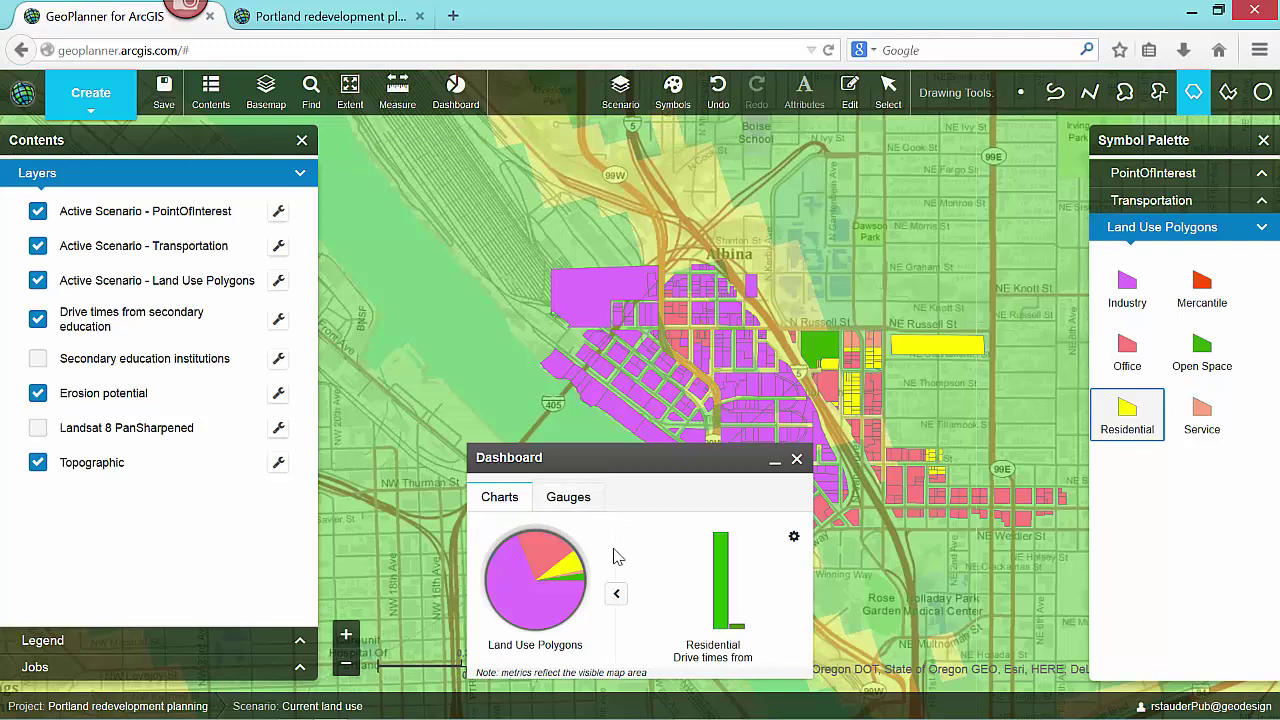
# - Draw a second Residential parcel below the first, bringing gauges to 191.01 housing units and 588.31 population
pyautogui.click(568, 494)
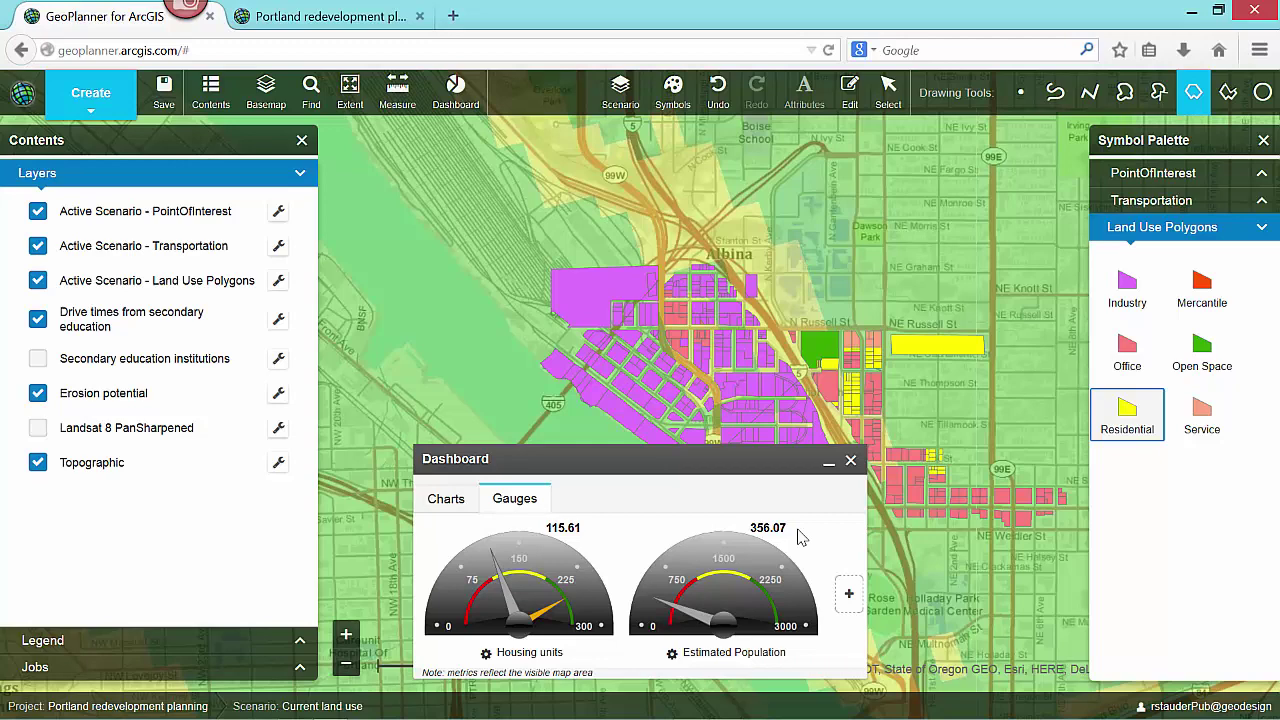
pyautogui.click(888, 366)
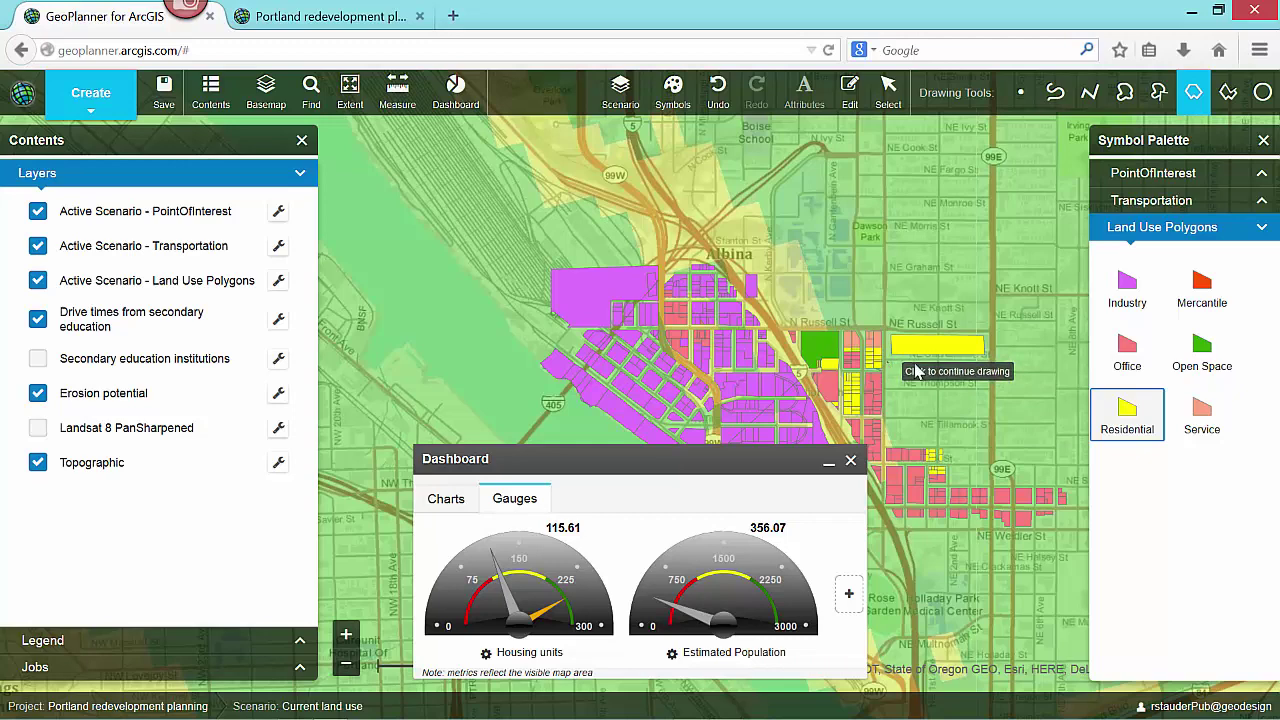
pyautogui.click(987, 363)
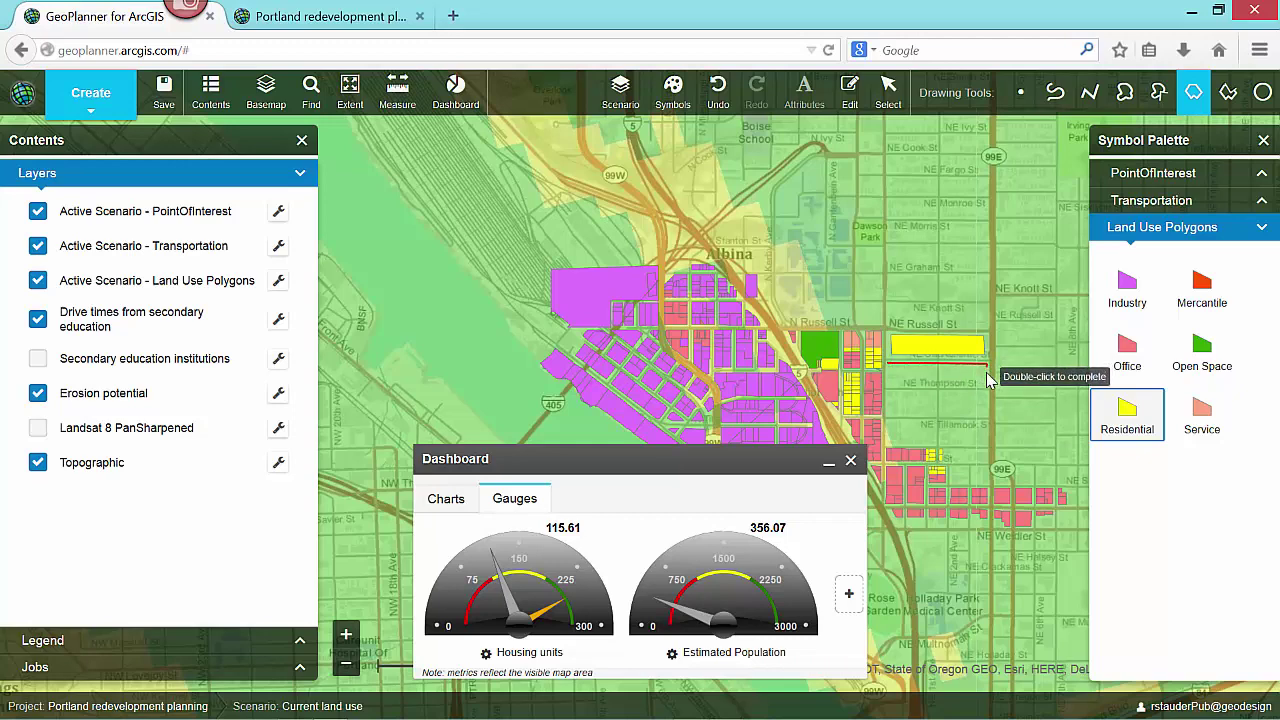
pyautogui.click(987, 384)
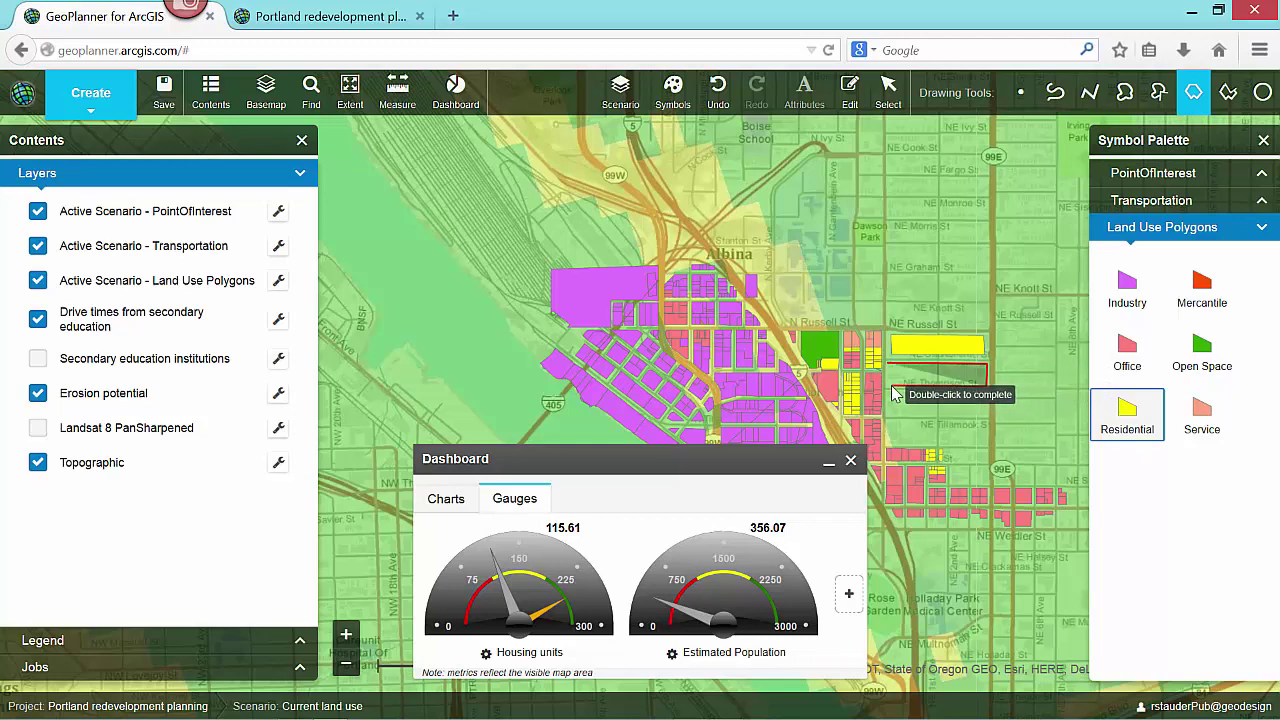
pyautogui.doubleClick(891, 392)
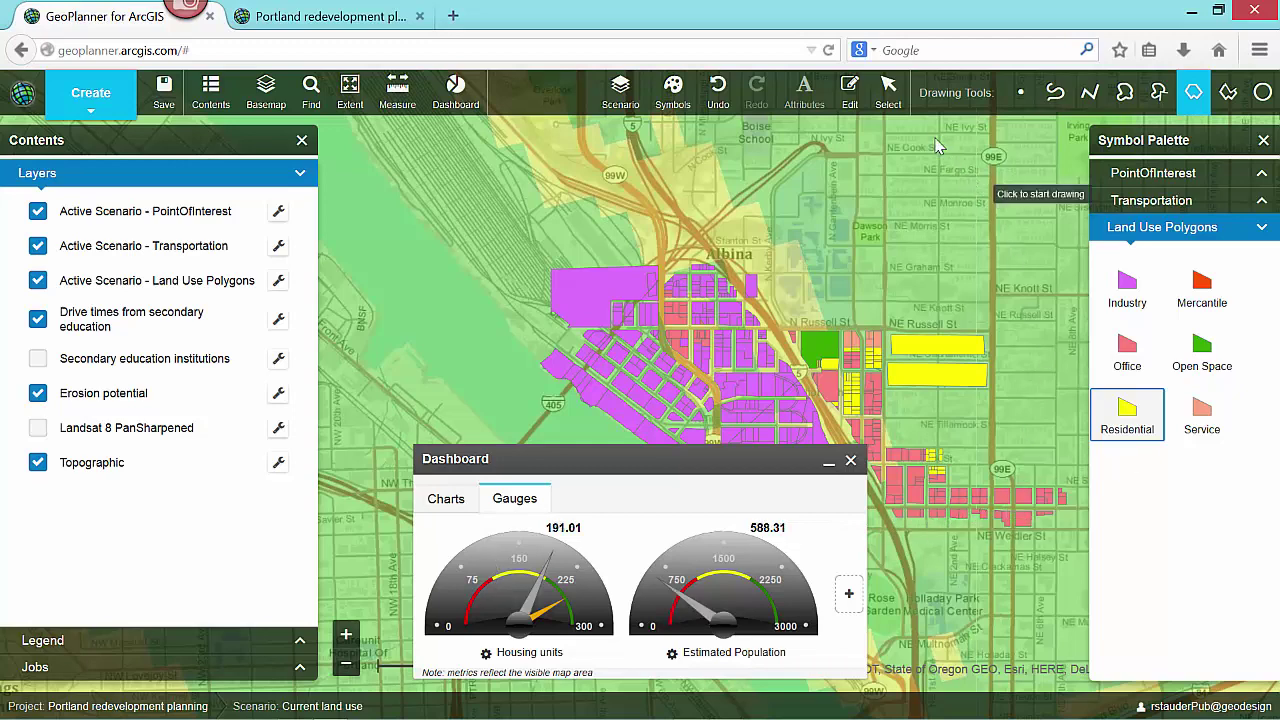
pyautogui.click(888, 92)
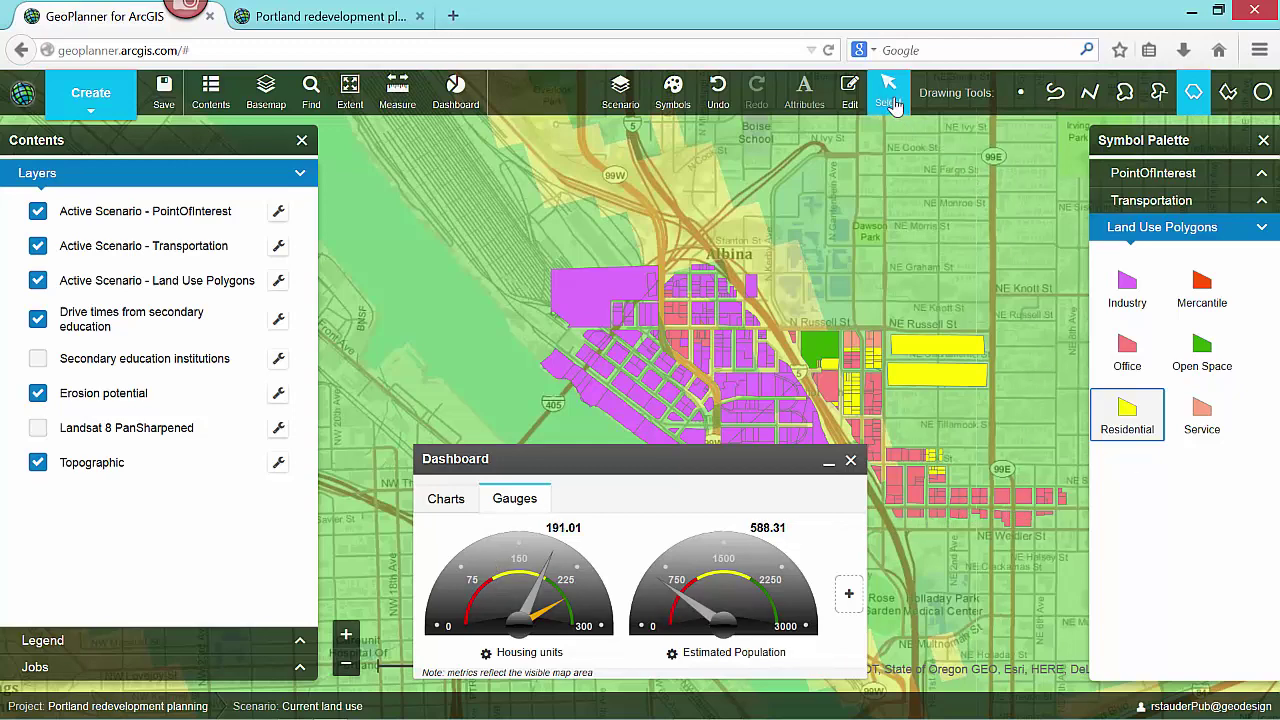
pyautogui.click(970, 380)
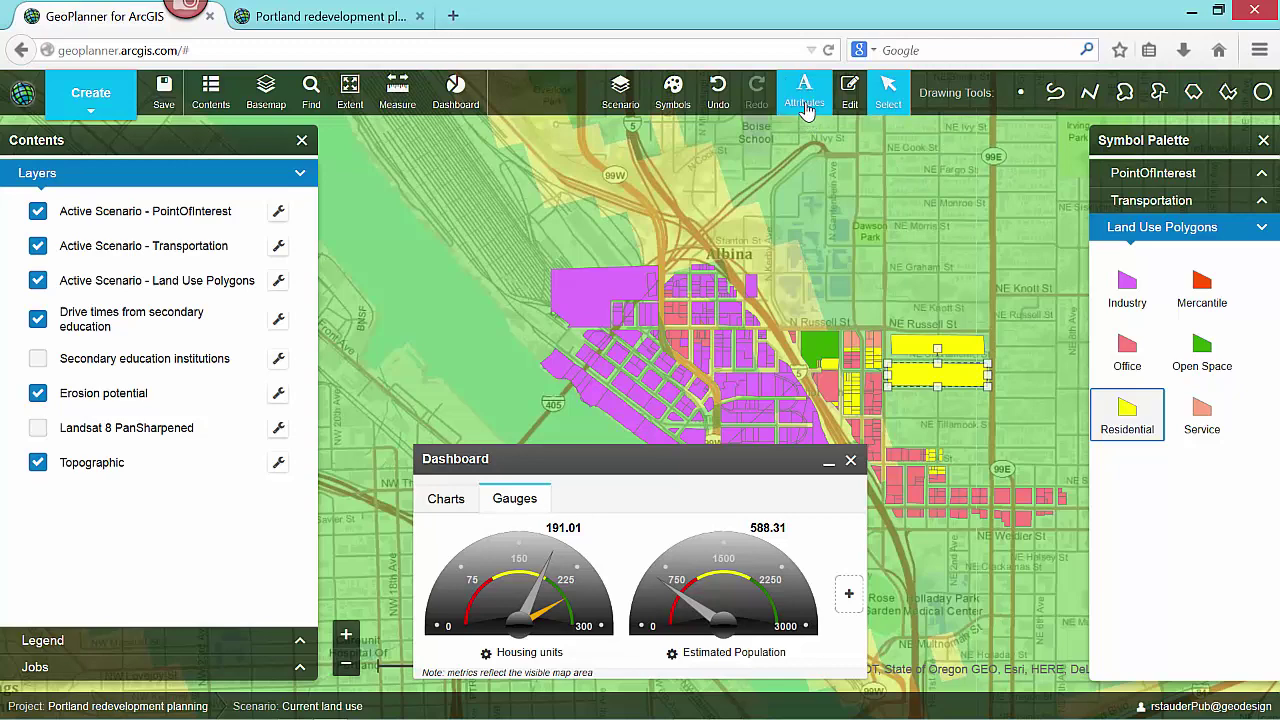
pyautogui.click(806, 108)
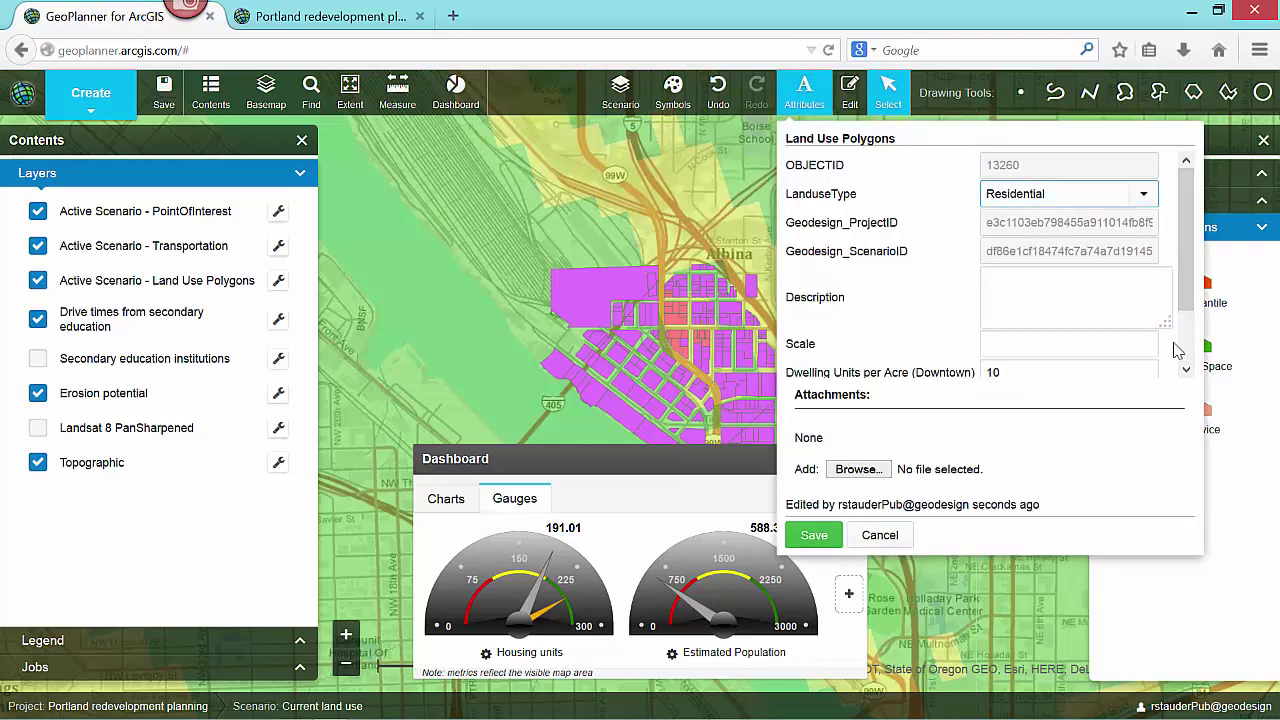
pyautogui.scroll(-1, 1106, 331)
pyautogui.doubleClick(1077, 306)
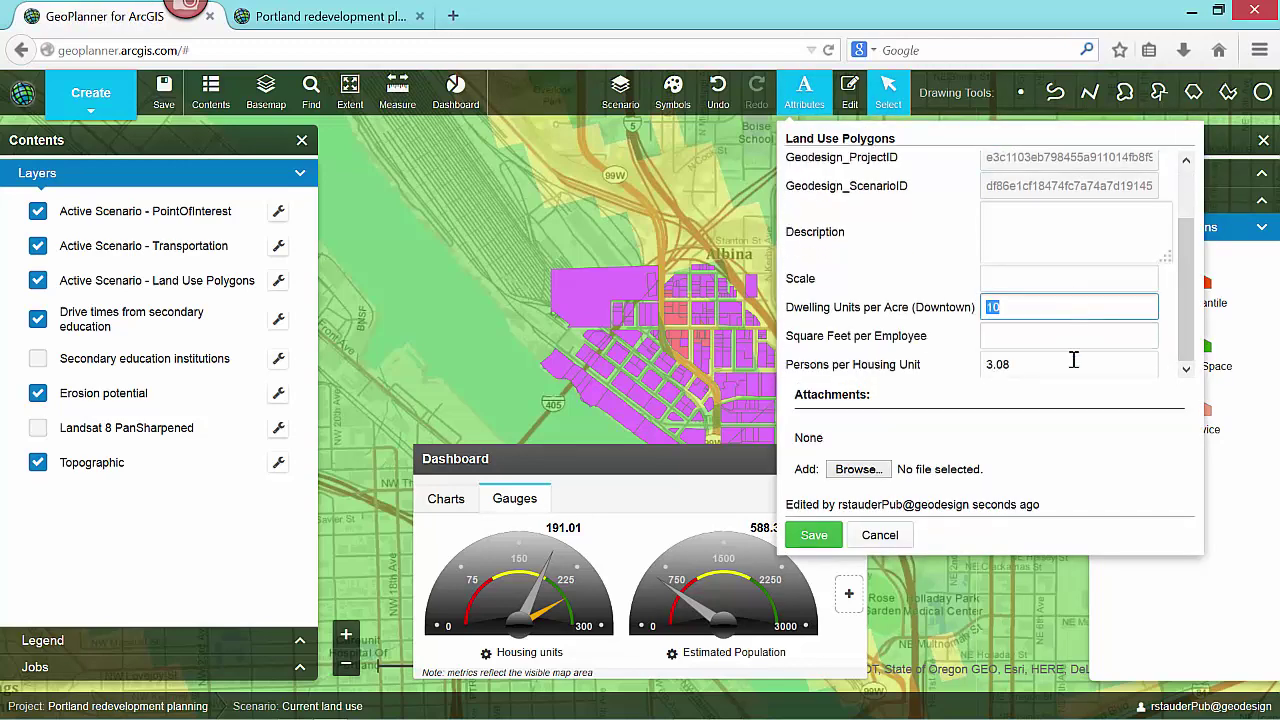
pyautogui.click(880, 536)
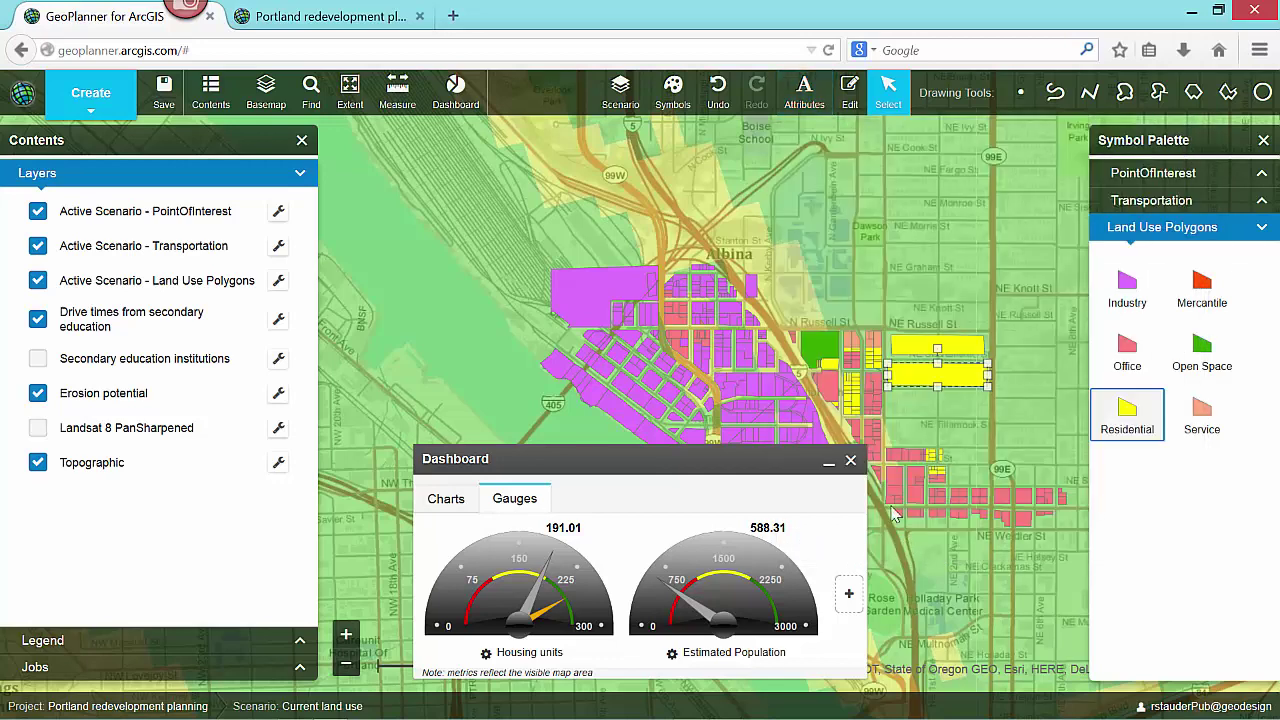
# - Switch to Compare mode with Current land use left and Proposed land use on the right map
pyautogui.click(112, 110)
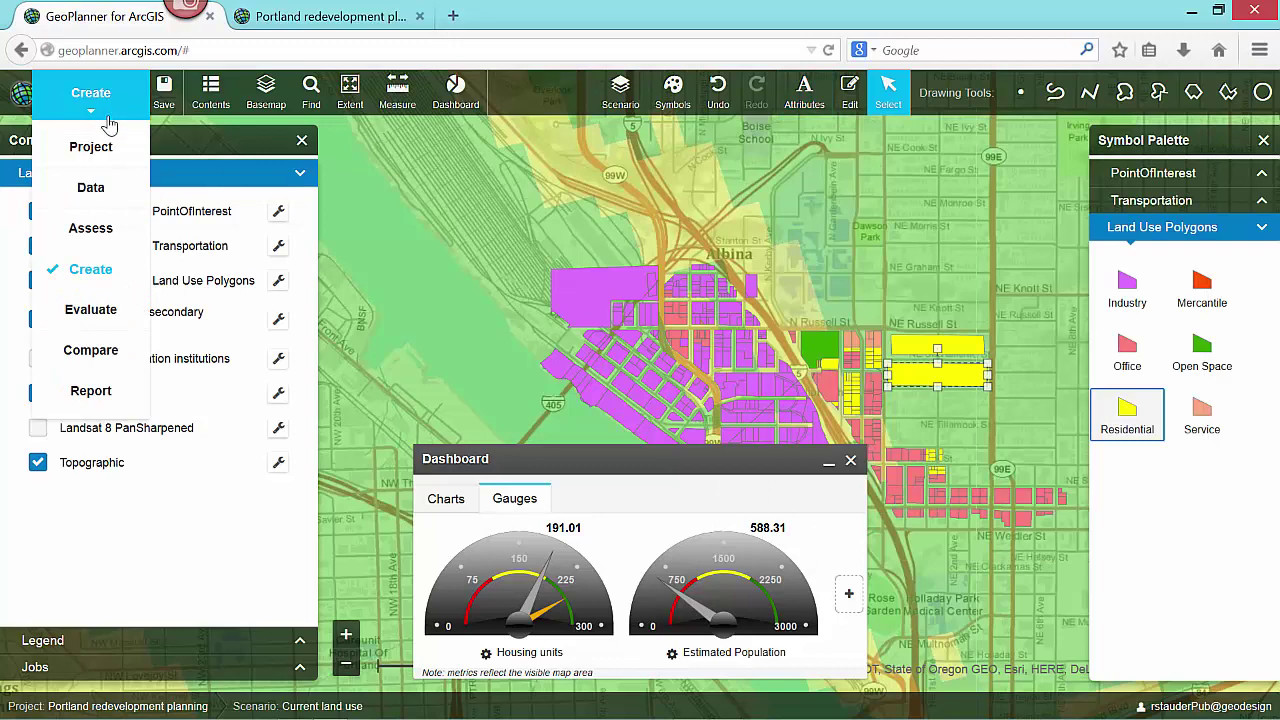
pyautogui.click(127, 358)
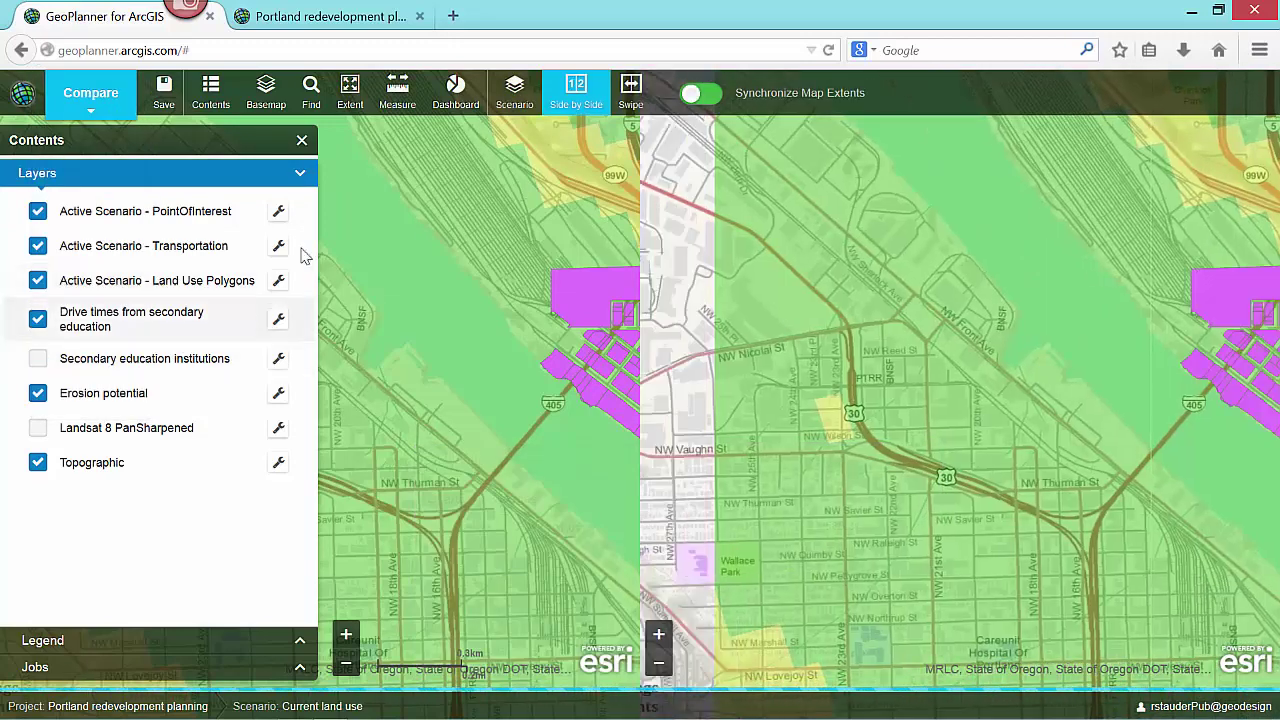
pyautogui.click(302, 140)
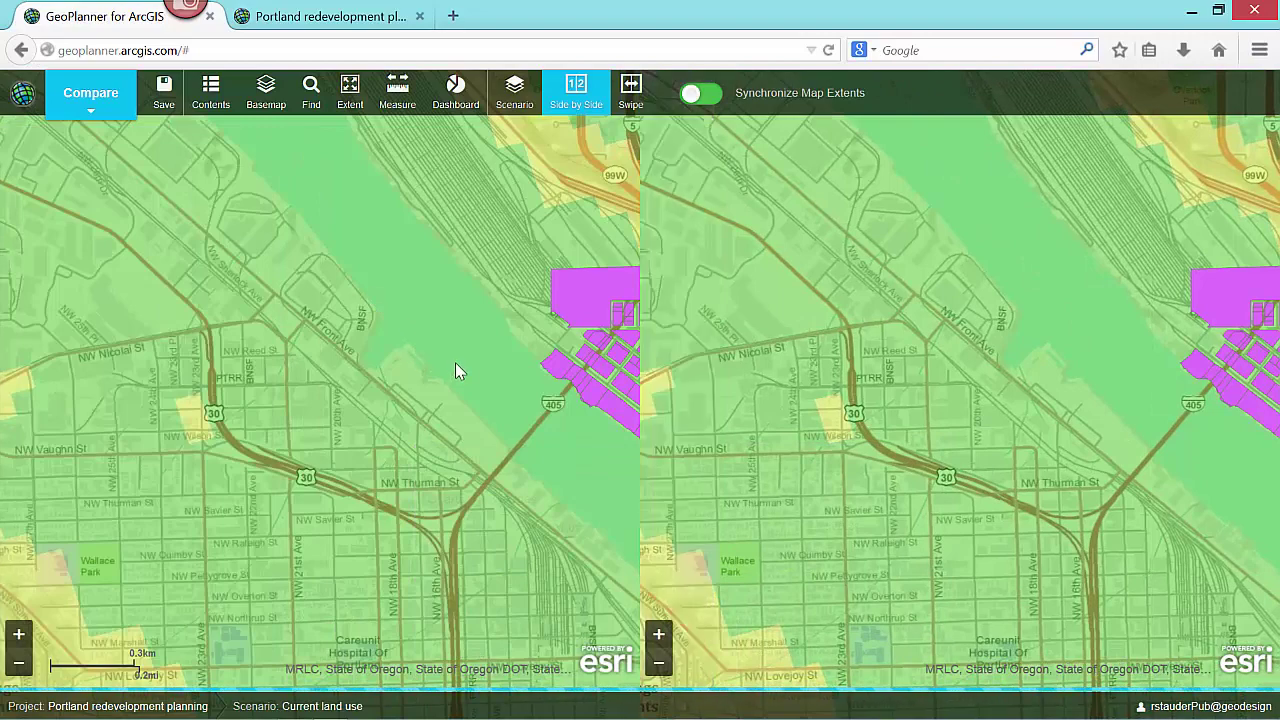
pyautogui.moveTo(464, 364); pyautogui.dragTo(52, 286)
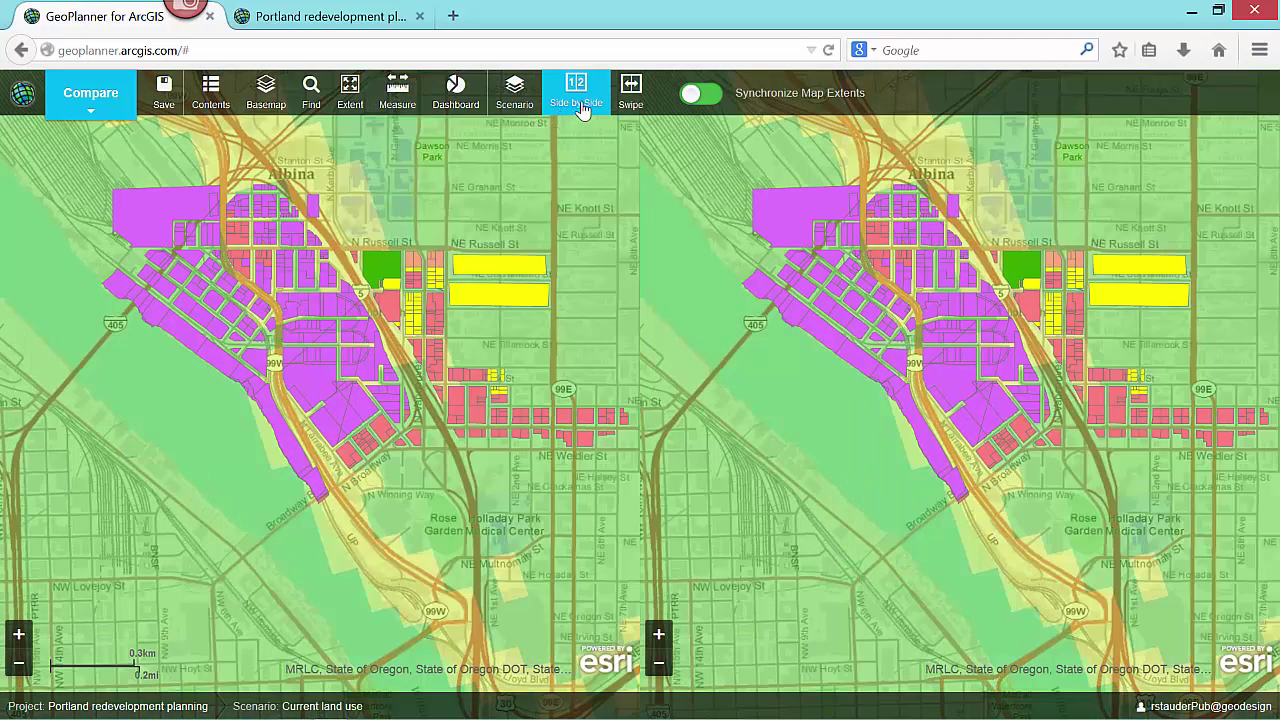
pyautogui.click(584, 104)
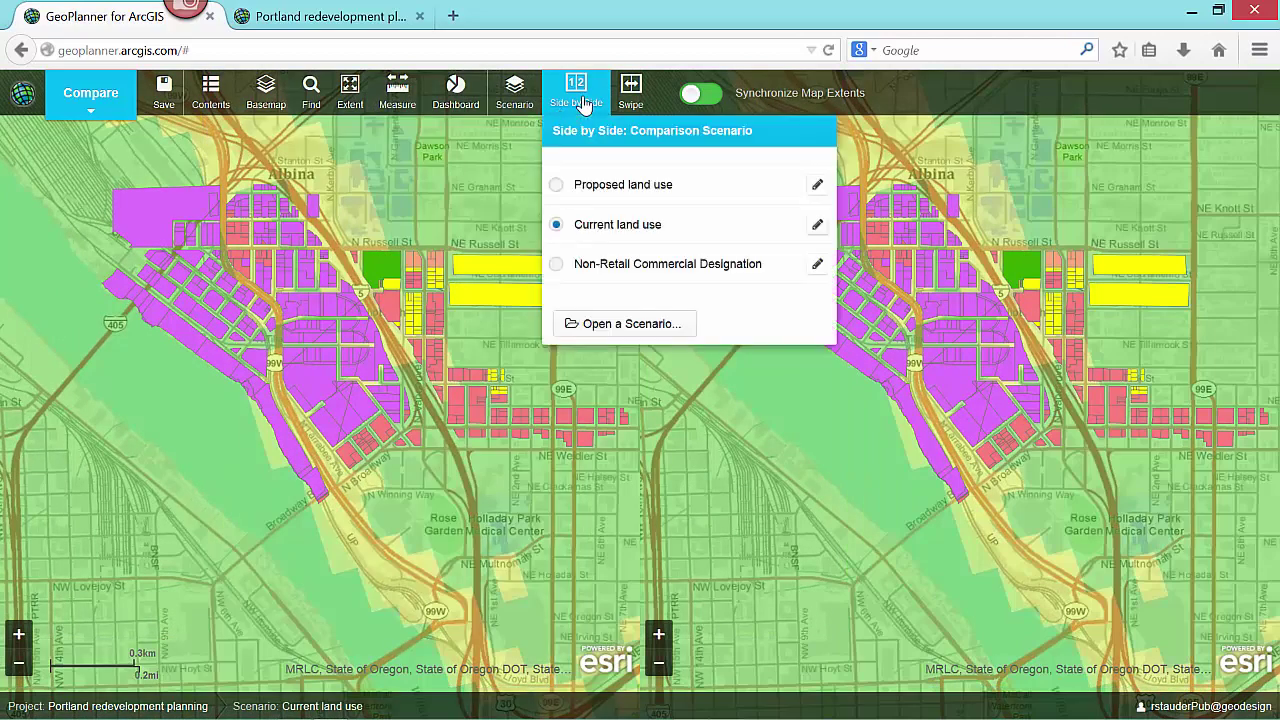
pyautogui.click(557, 184)
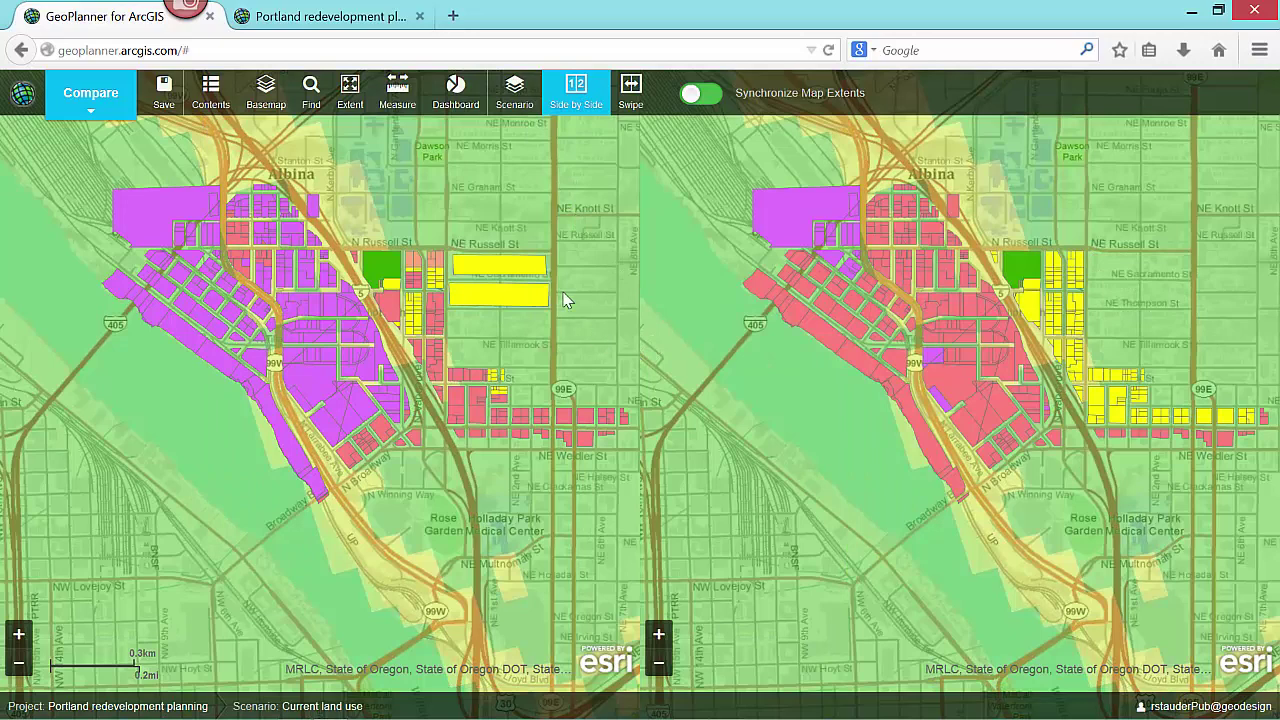
# - Show dashboard gauges on both maps: 191.01 and 588.31 current versus 273.9 and 843.62 proposed
pyautogui.click(453, 95)
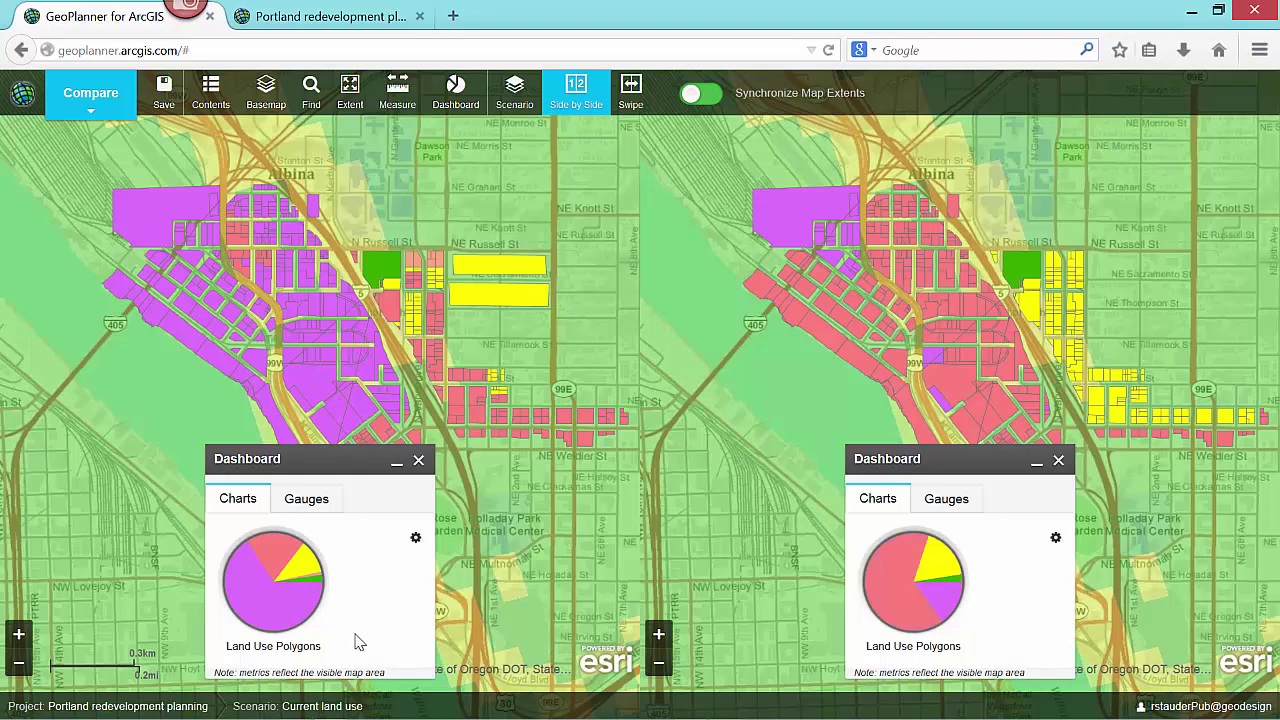
pyautogui.moveTo(287, 618)
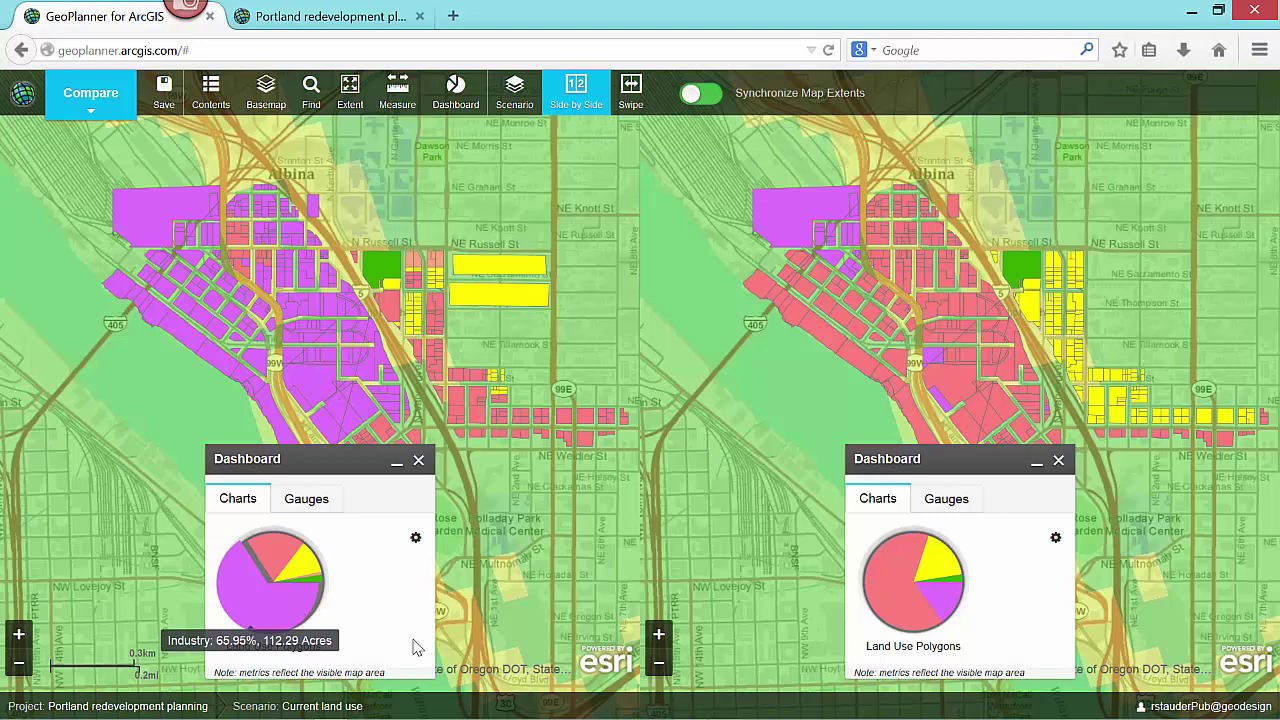
pyautogui.moveTo(895, 608)
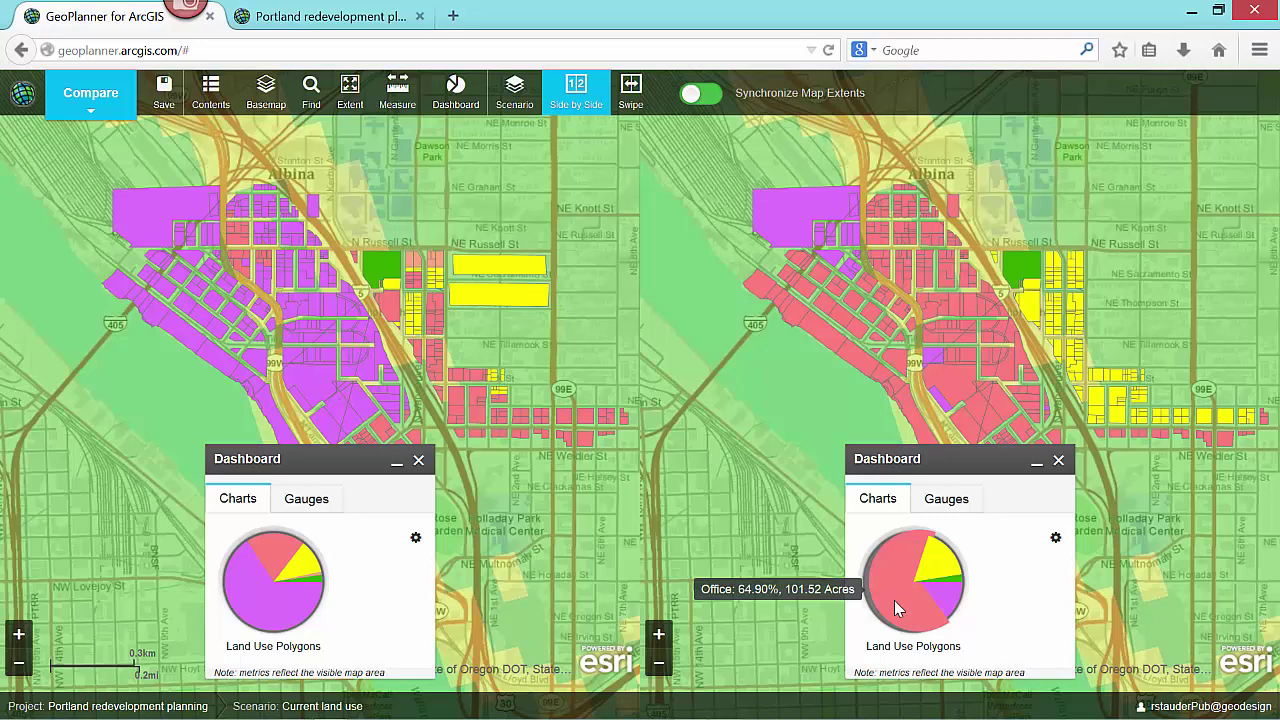
pyautogui.click(305, 498)
pyautogui.click(942, 498)
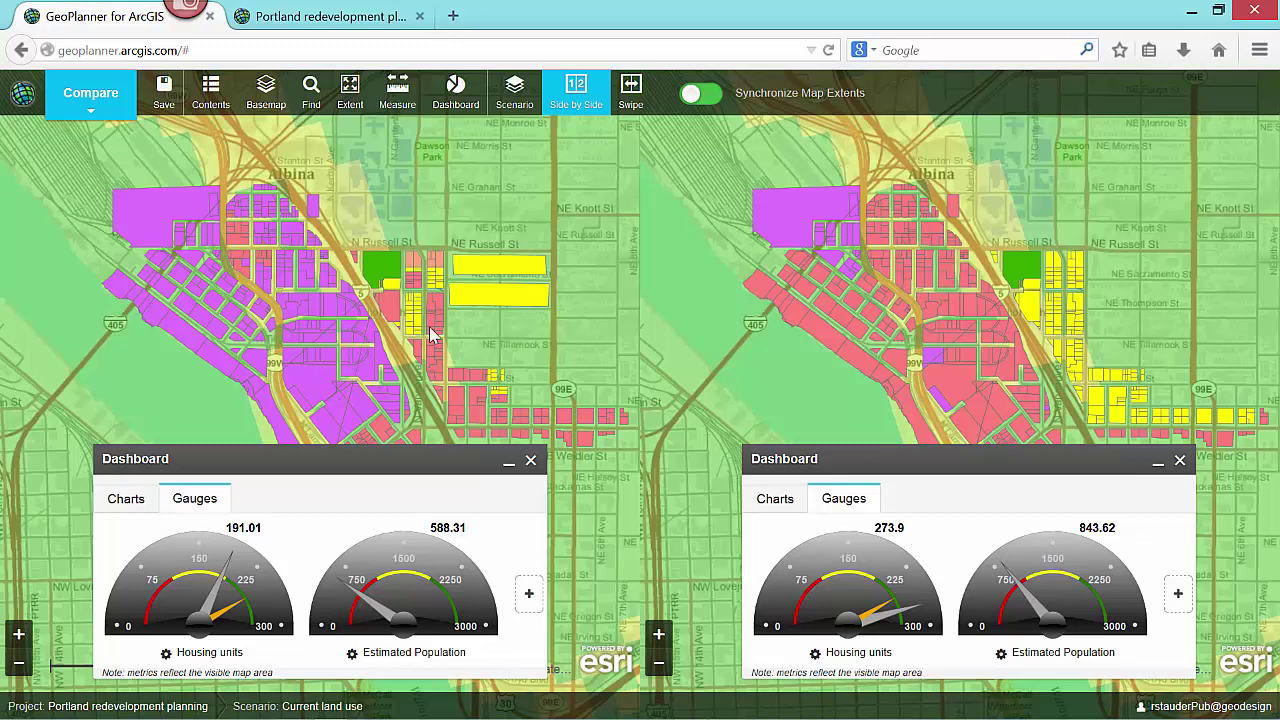
pyautogui.click(103, 107)
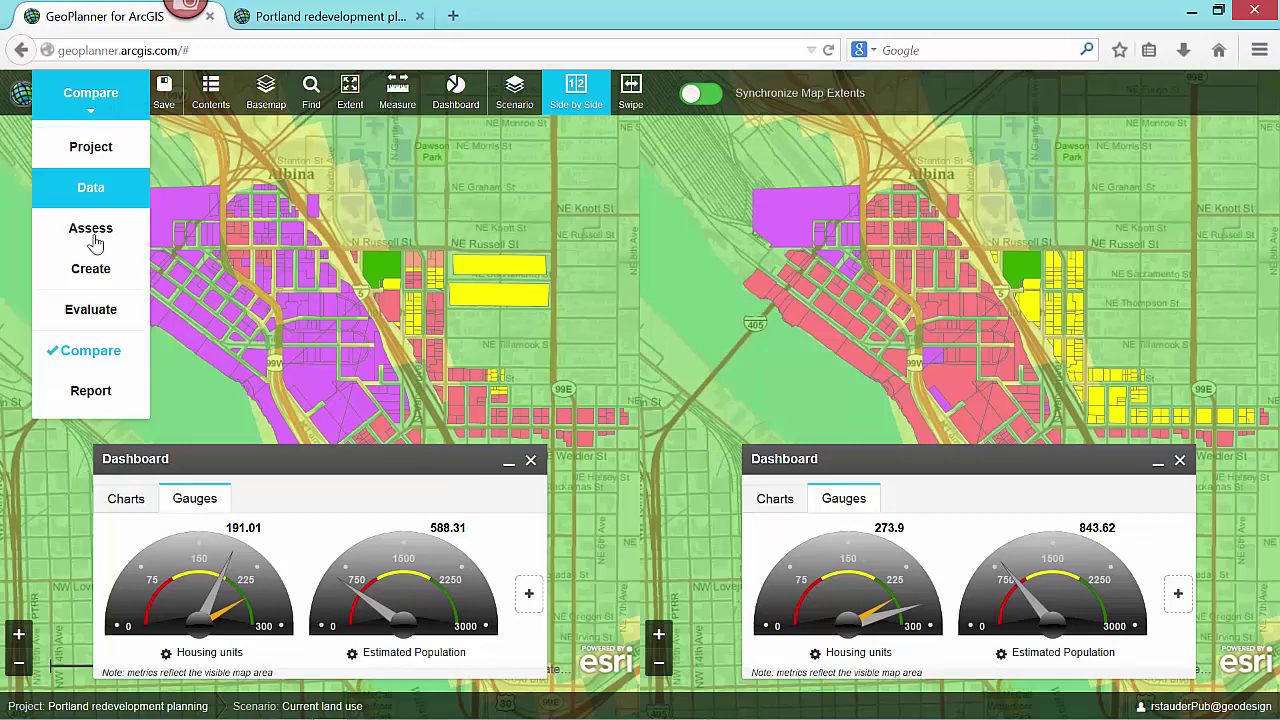
# - Switch to the Report stage and zoom the map to the Land use bookmark
pyautogui.click(91, 393)
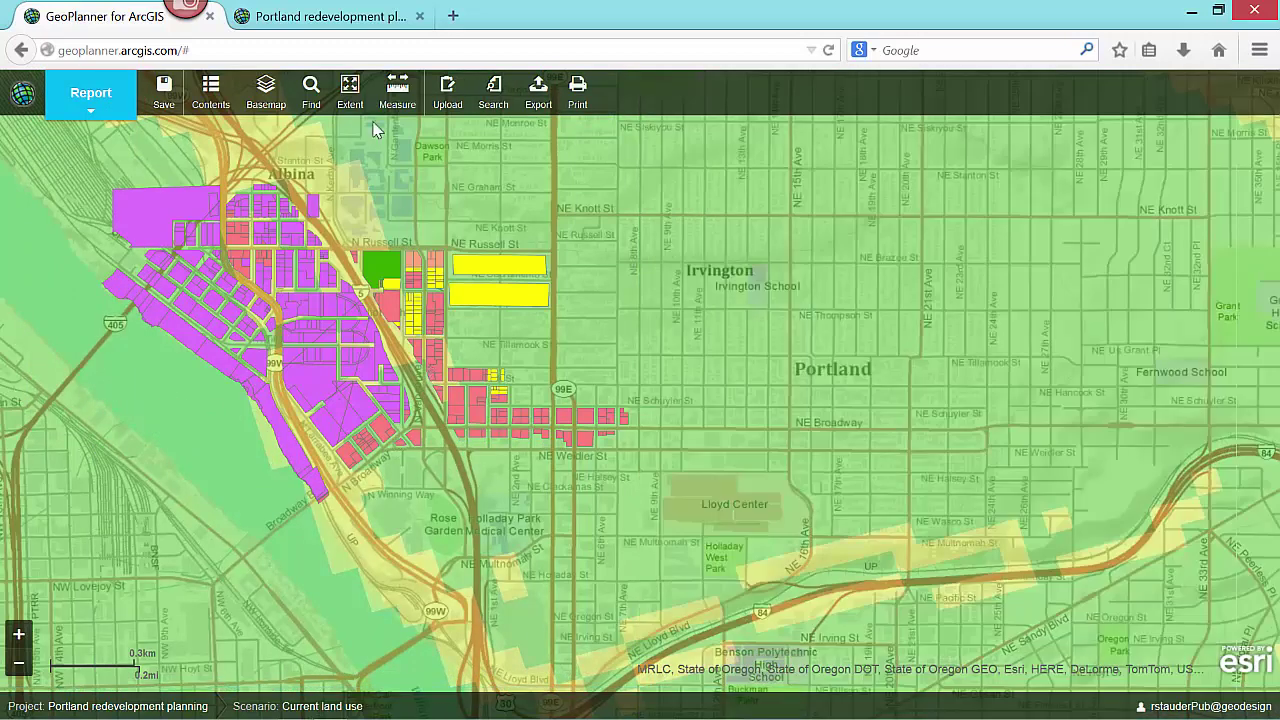
pyautogui.click(350, 92)
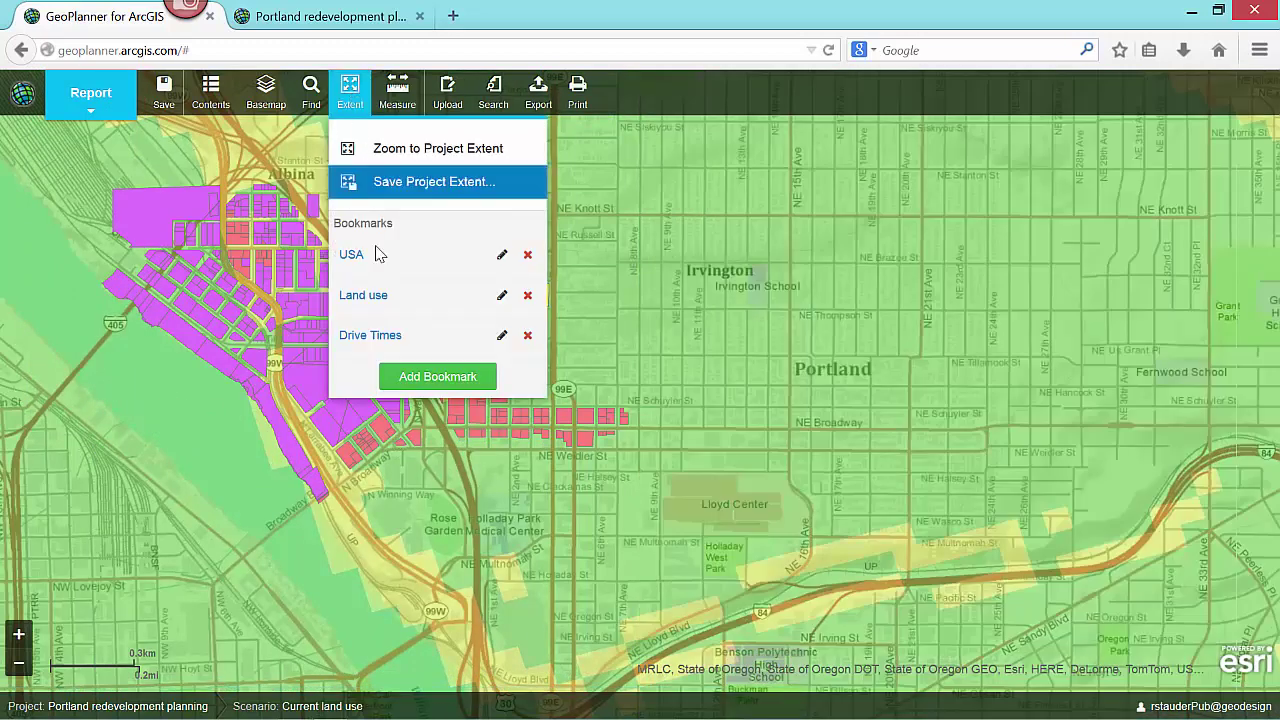
pyautogui.click(376, 303)
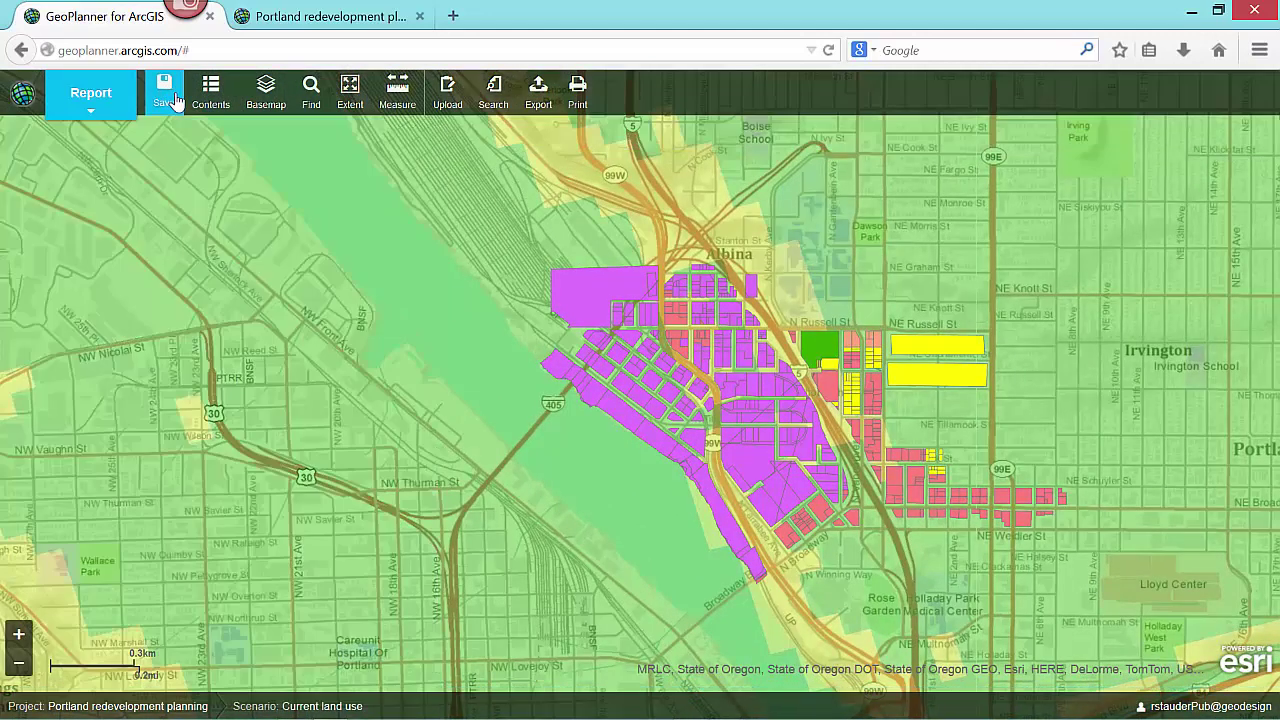
# - Start a new presentation map titled 'A presentation map scenario 1'
pyautogui.click(176, 101)
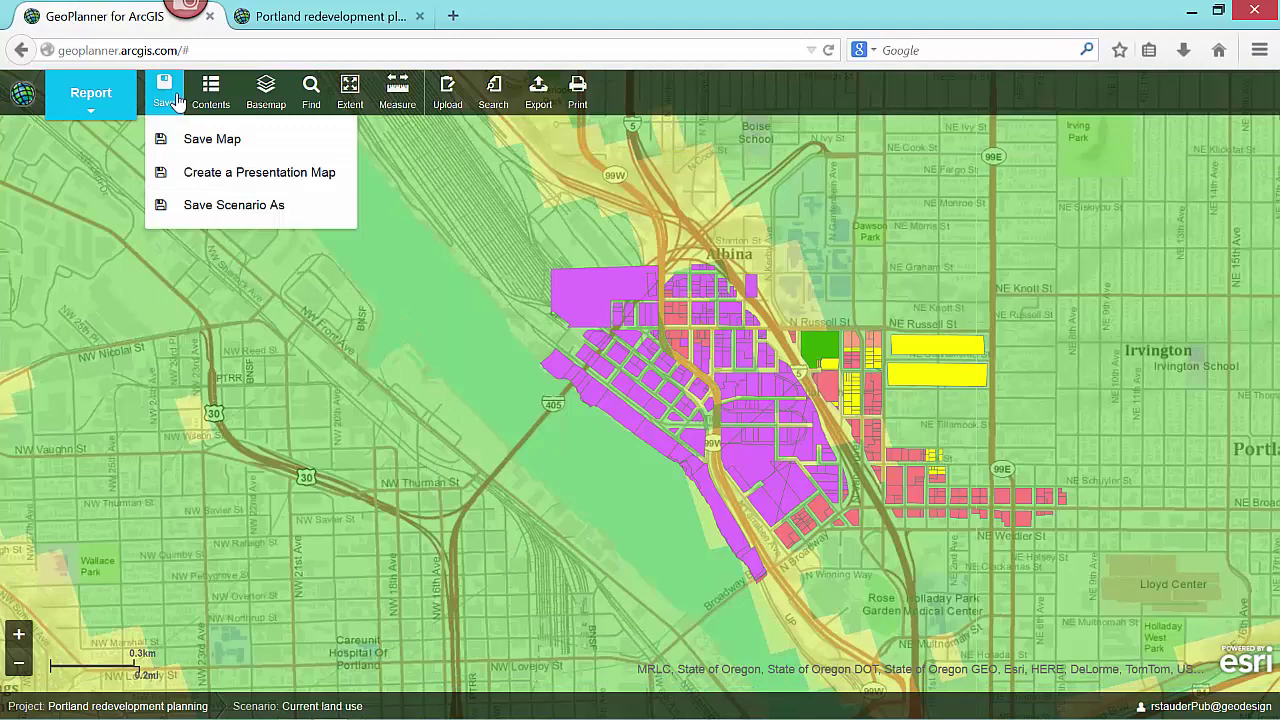
pyautogui.click(340, 178)
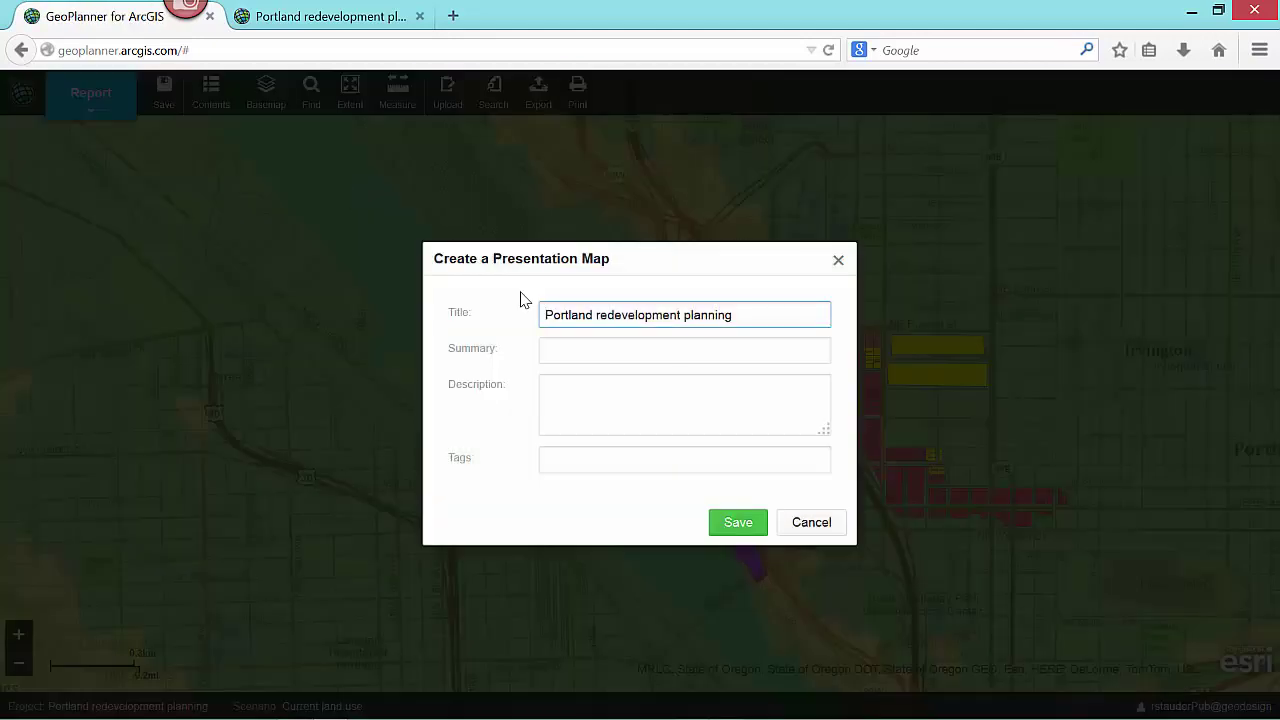
pyautogui.write('a ')
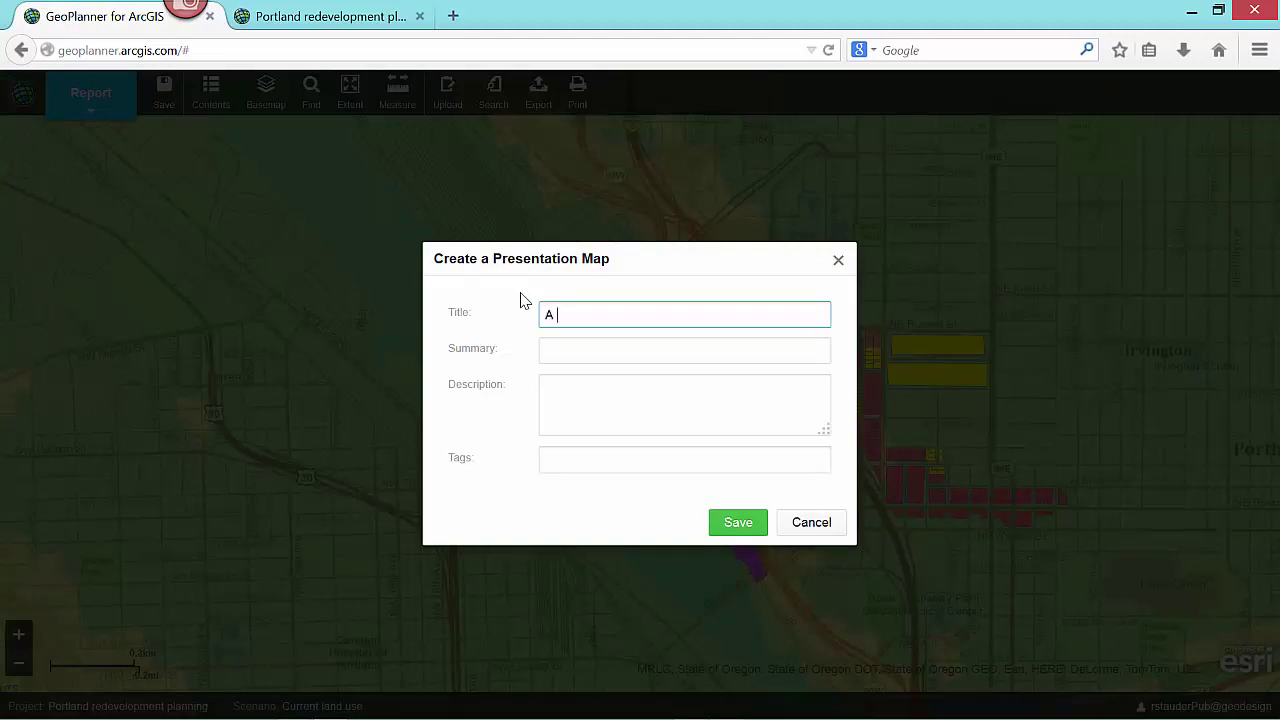
pyautogui.write('pres')
pyautogui.write('entation map scenario 1')
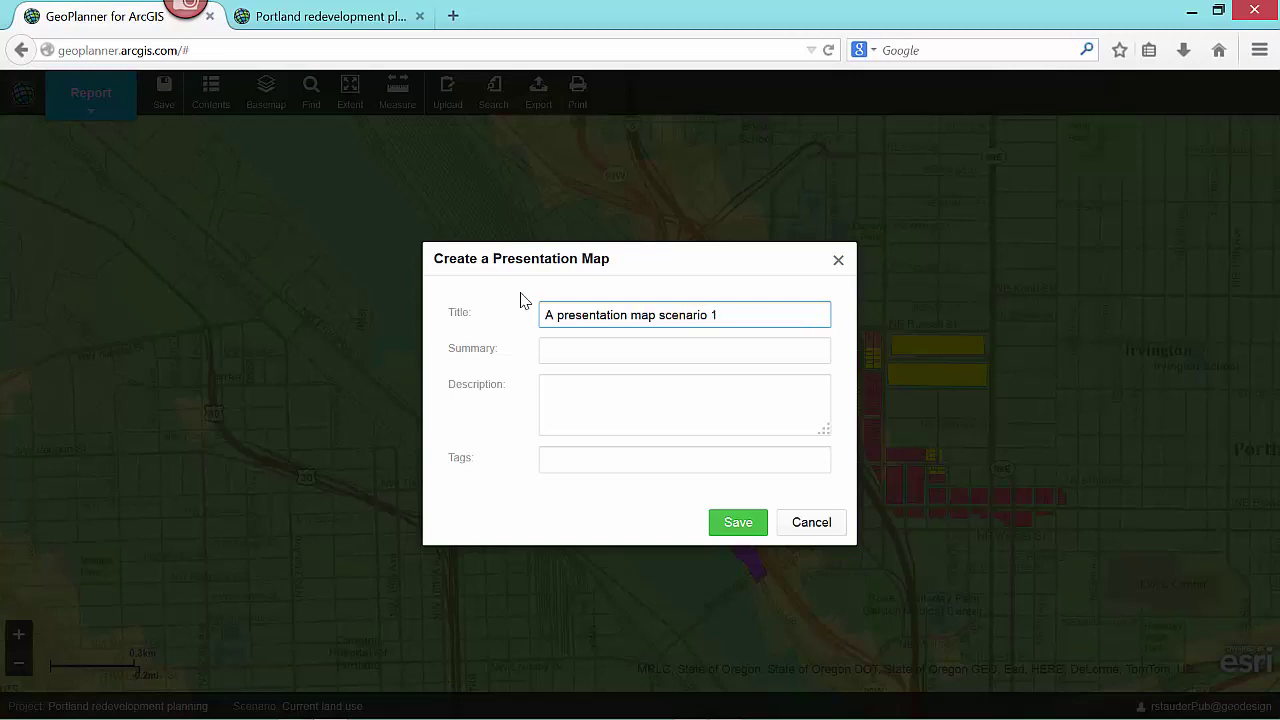
pyautogui.hotkey('ctrl', 'a')
pyautogui.hotkey('ctrl', 'c')
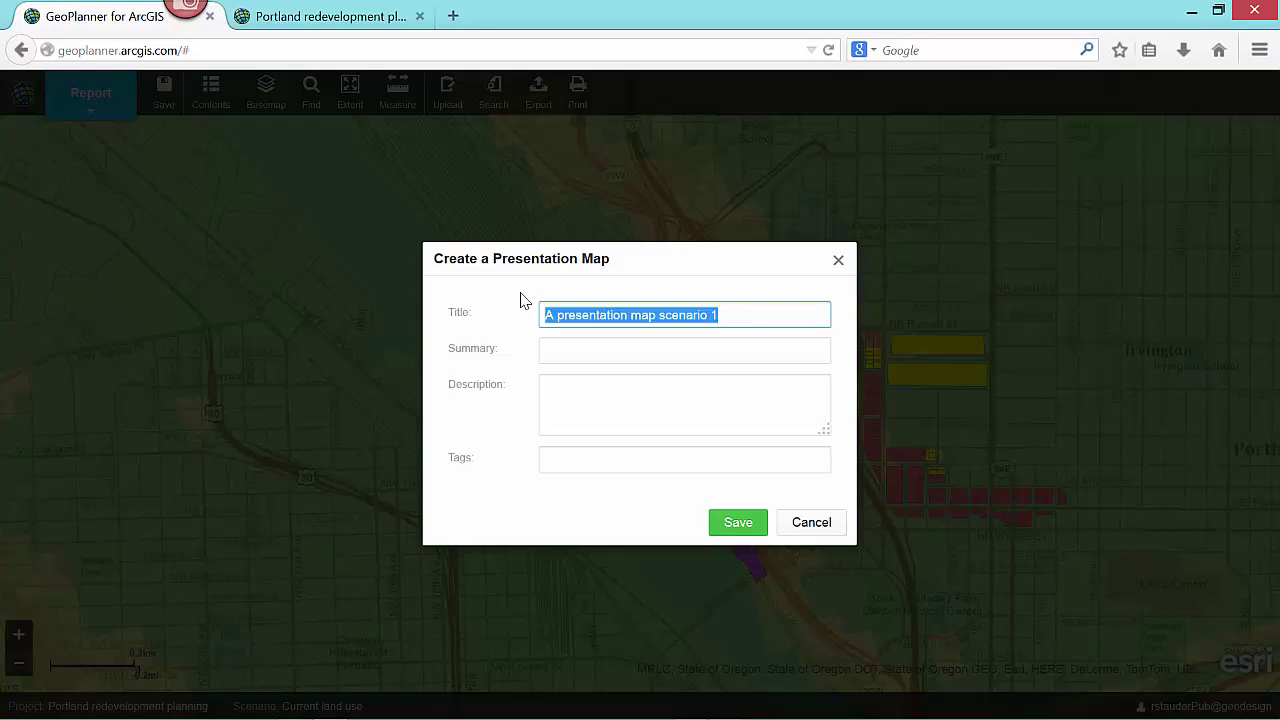
# - Save the first presentation map and make Proposed land use the active scenario in Create
pyautogui.click(738, 522)
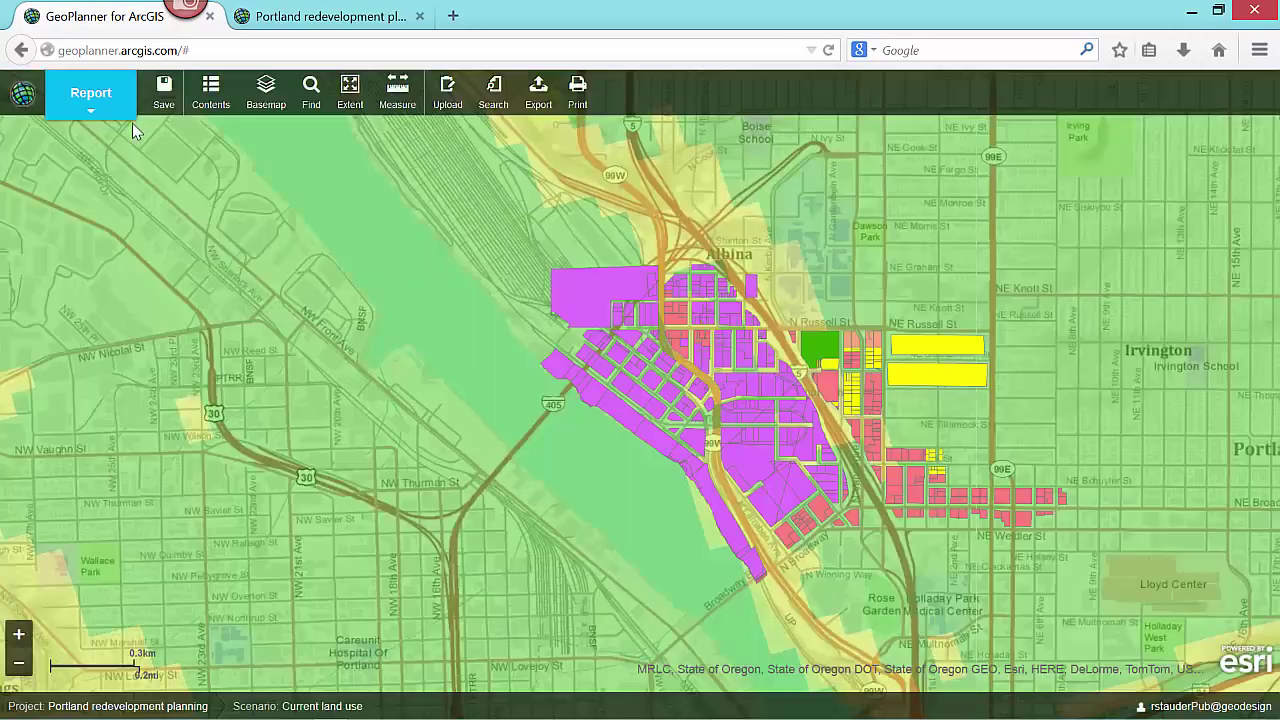
pyautogui.click(125, 108)
pyautogui.click(91, 269)
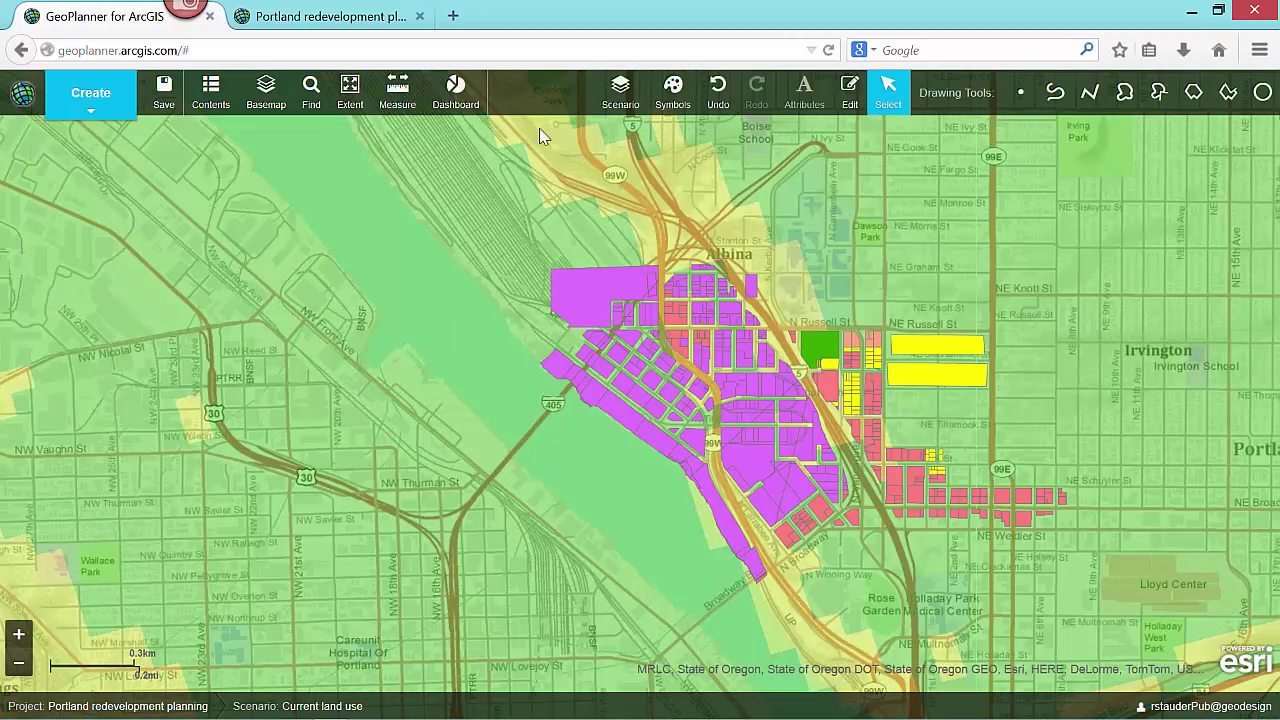
pyautogui.click(620, 92)
pyautogui.click(608, 186)
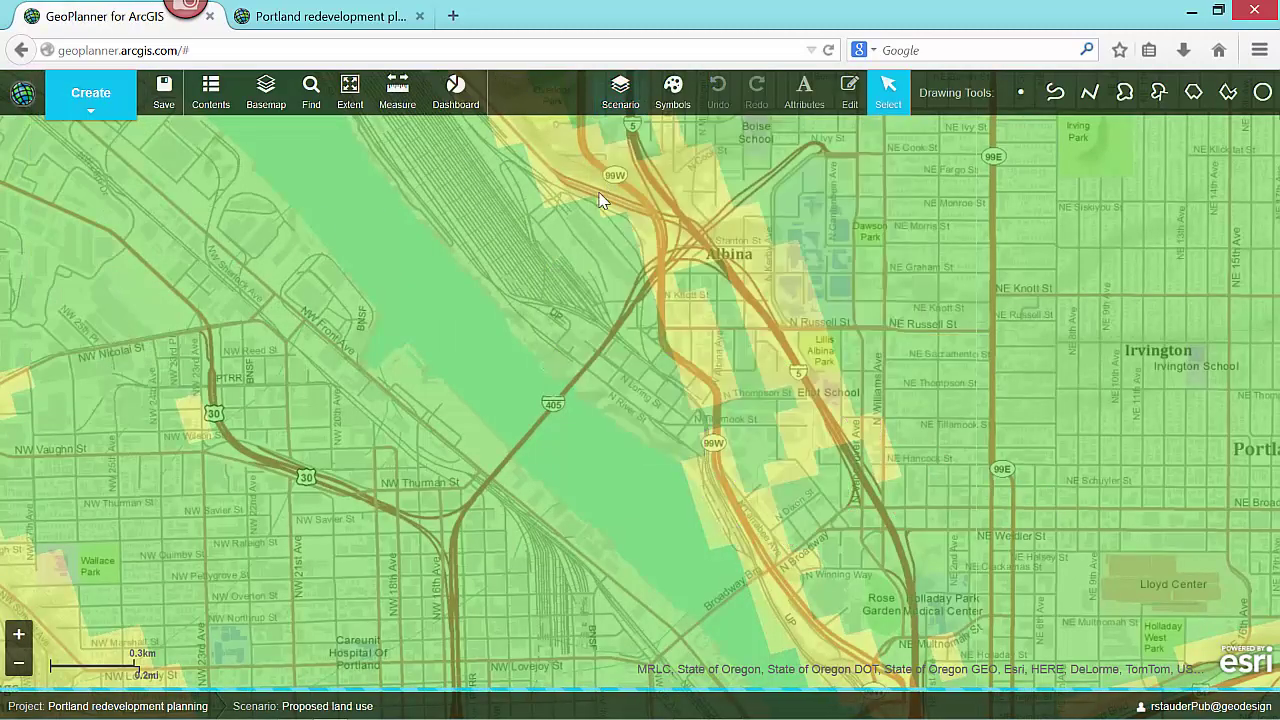
# - Return to the Report stage for the Proposed land use scenario
pyautogui.click(118, 103)
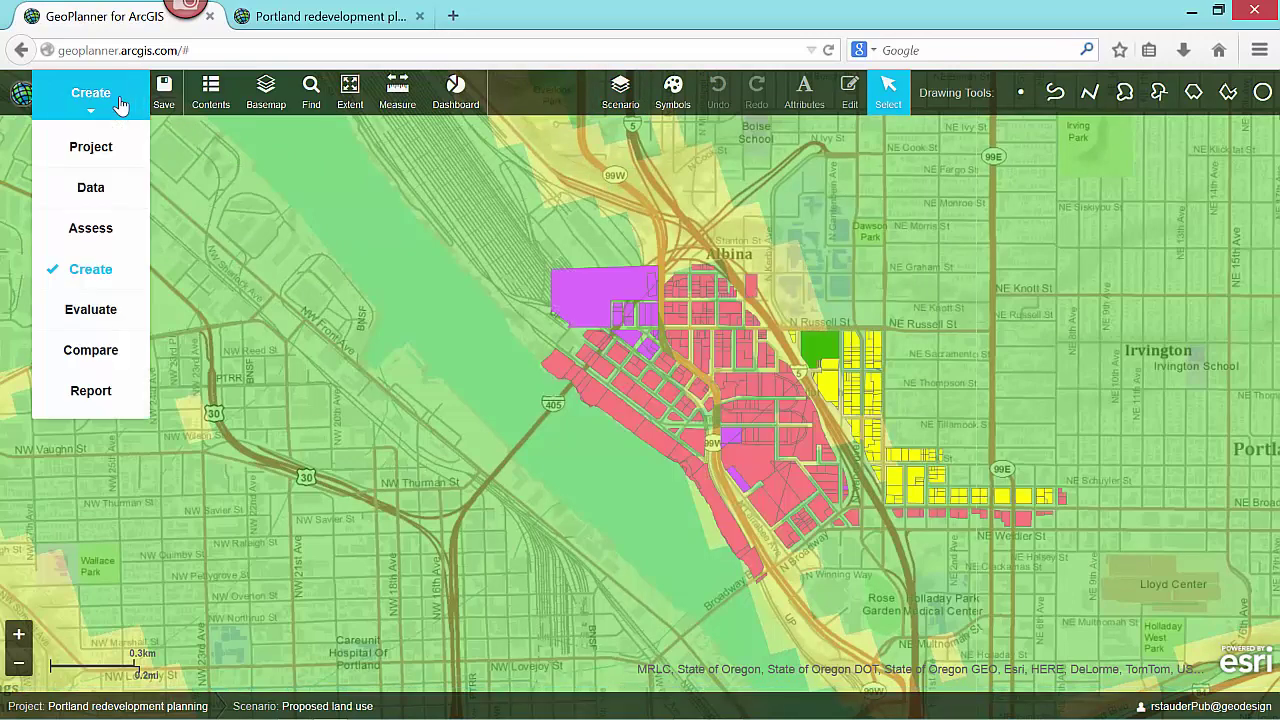
pyautogui.click(128, 392)
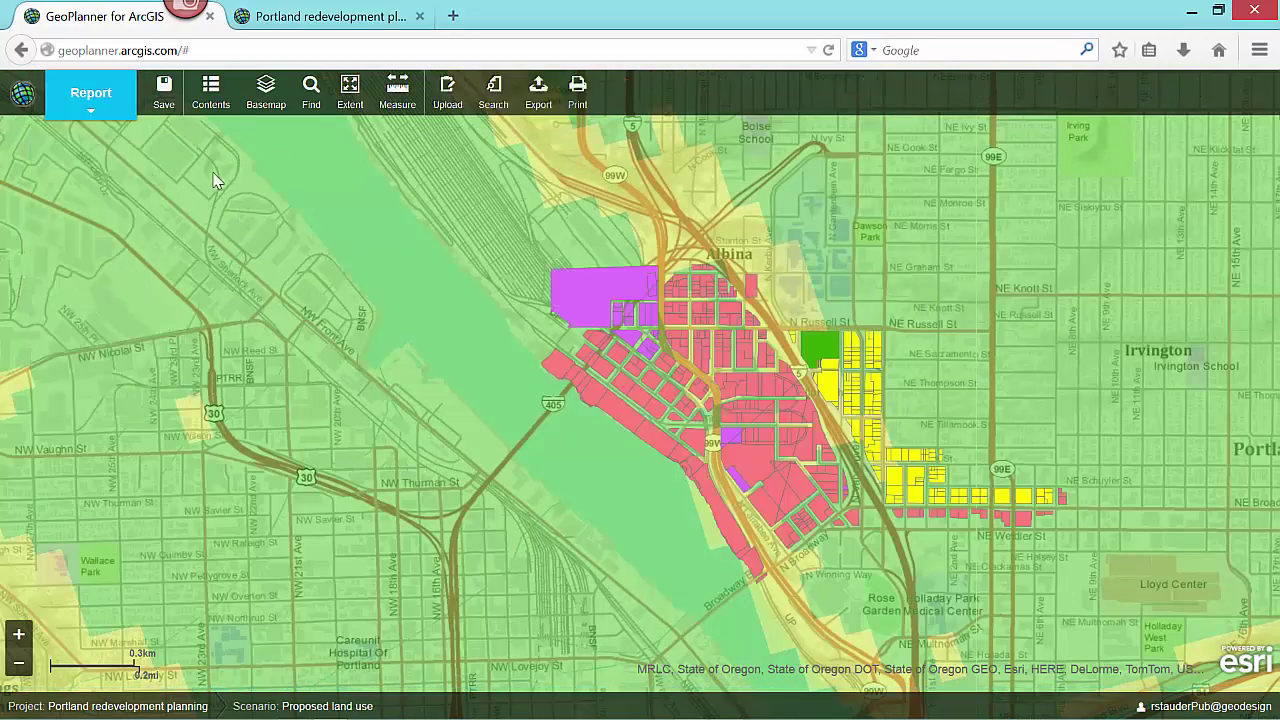
pyautogui.click(164, 92)
# - Save a second presentation map titled 'A presentation map scenario 2'
pyautogui.click(287, 180)
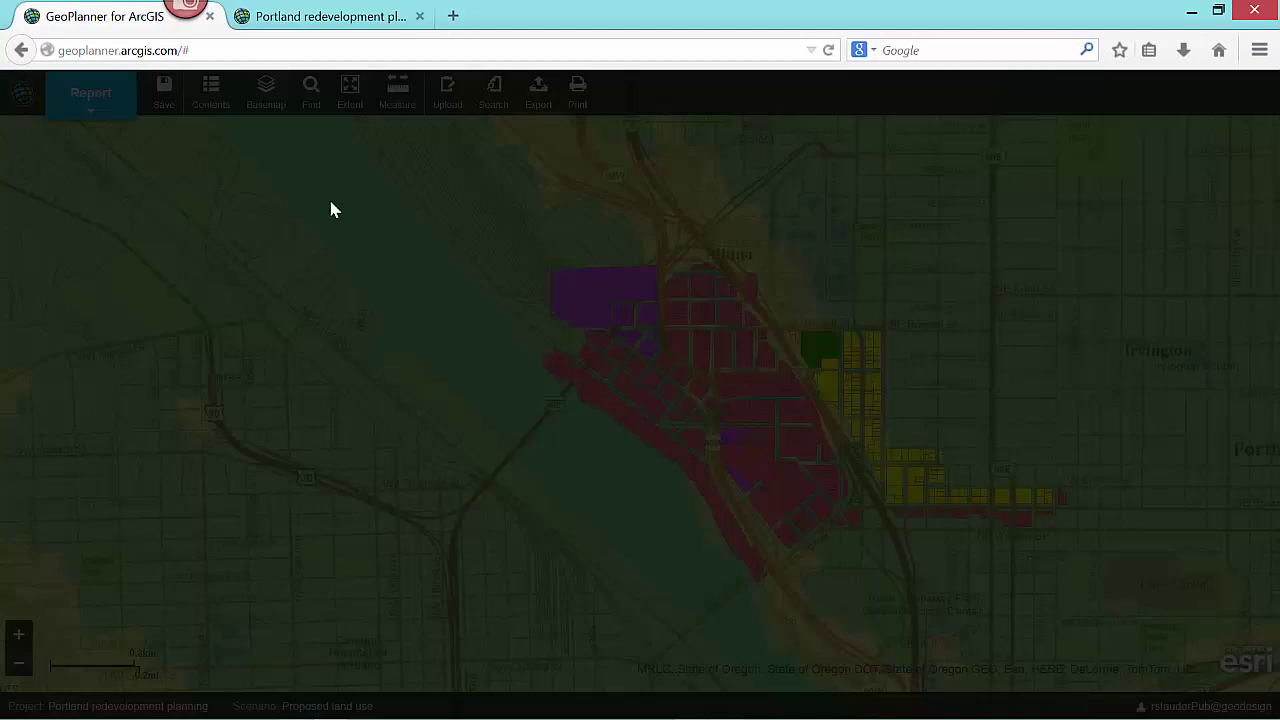
pyautogui.tripleClick(672, 318)
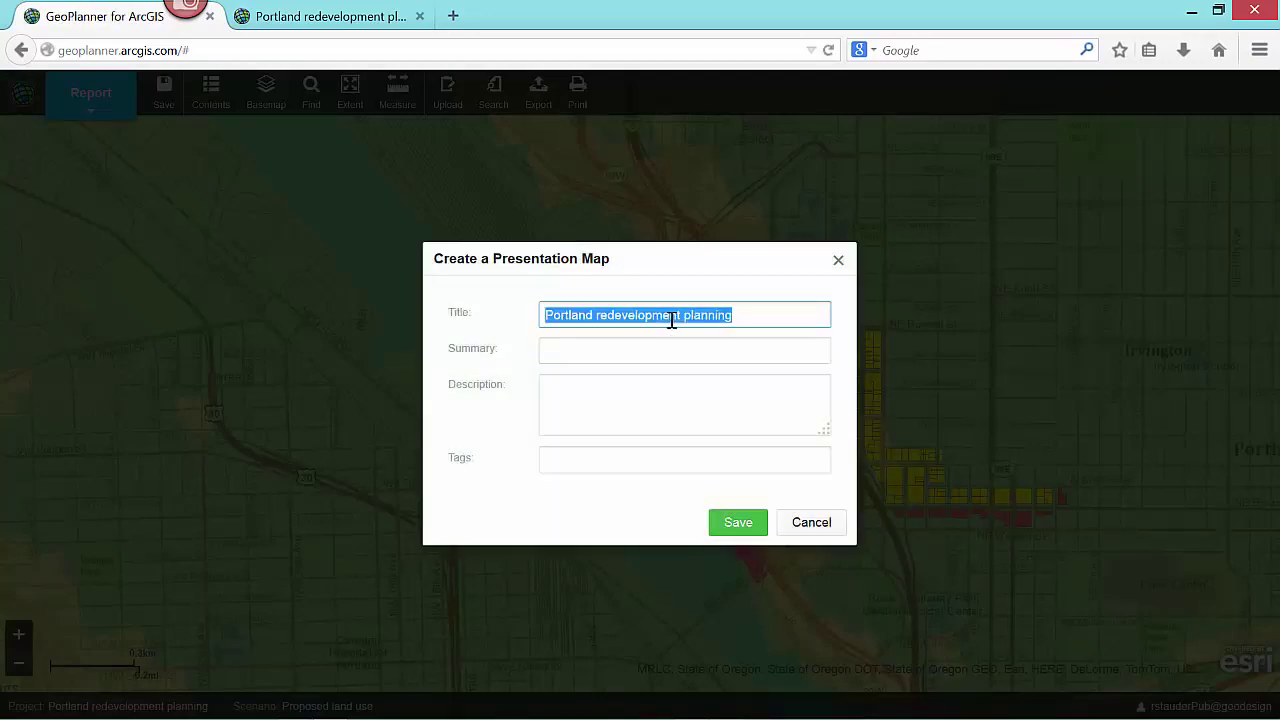
pyautogui.hotkey('ctrl', 'v')
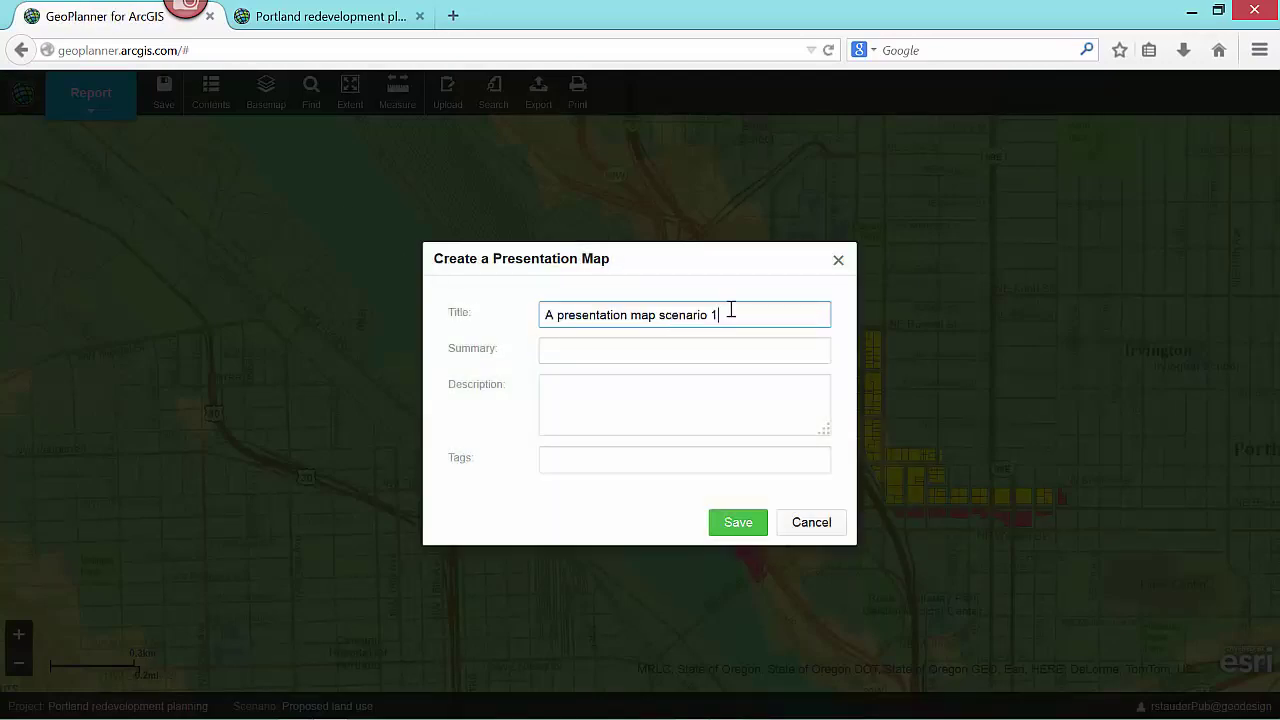
pyautogui.click(737, 522)
pyautogui.click(596, 413)
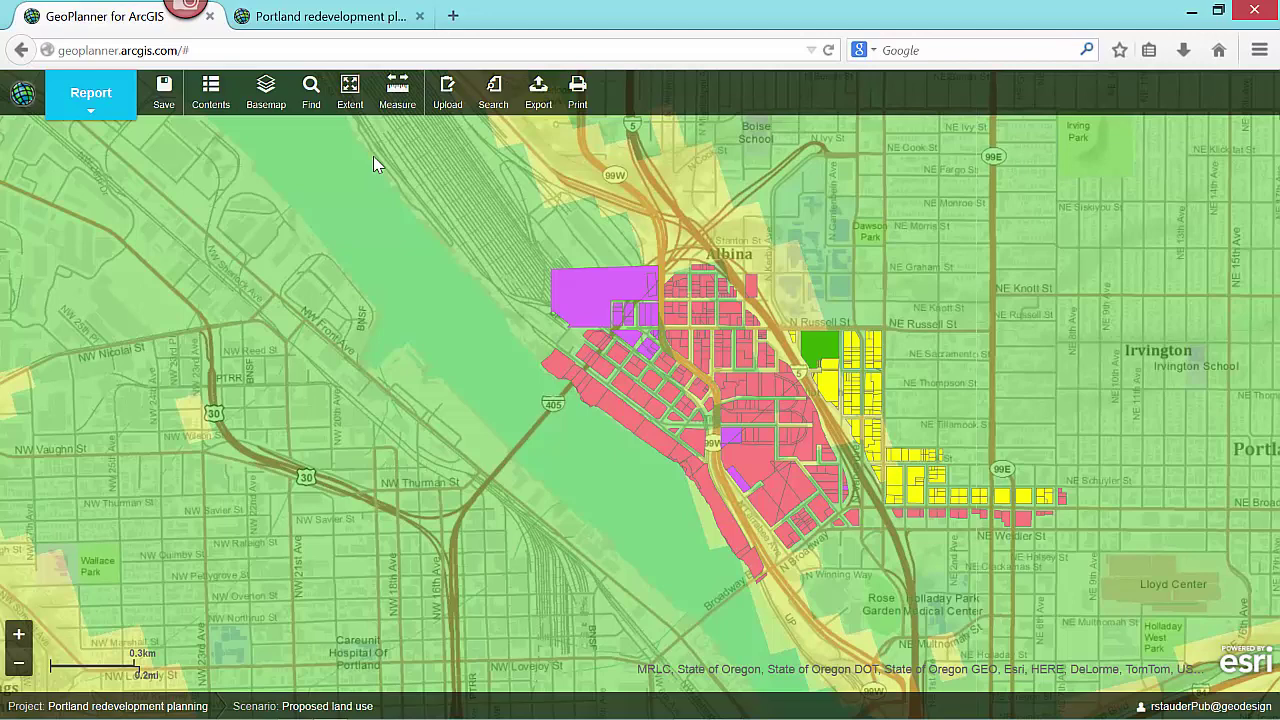
pyautogui.click(345, 17)
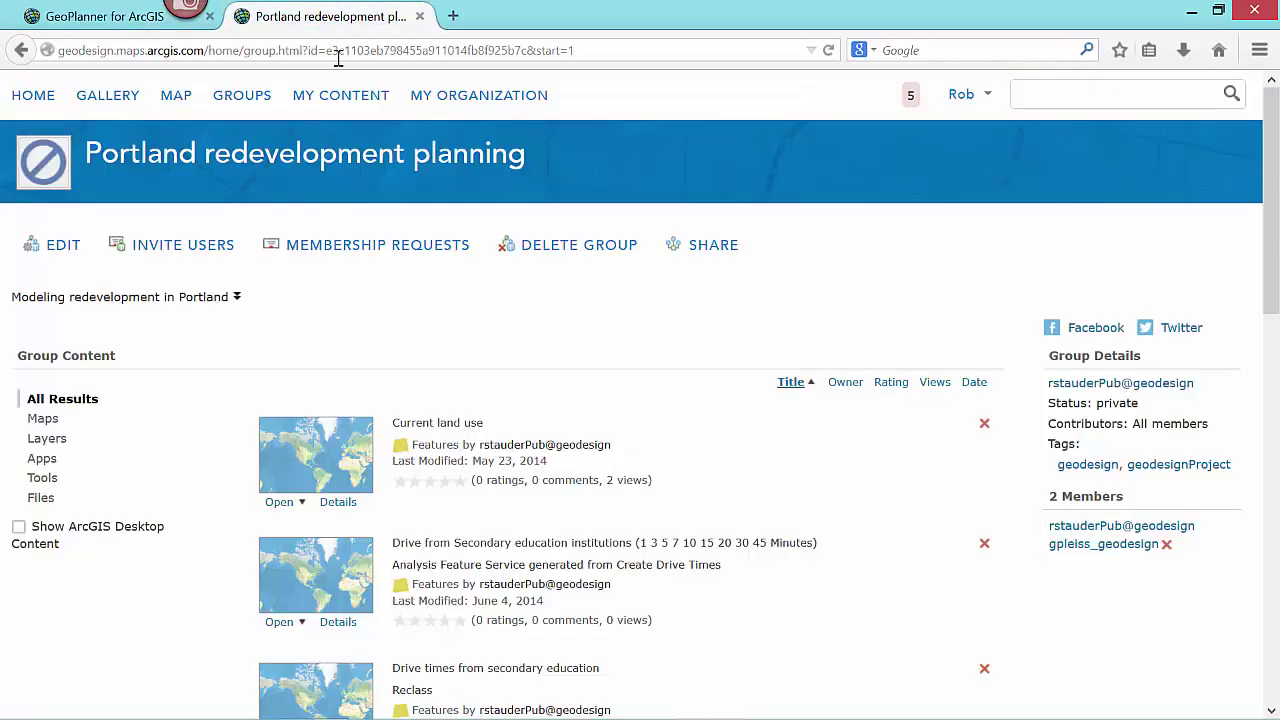
# - Reload the group page and scroll to Group Content showing both presentation maps
pyautogui.click(829, 52)
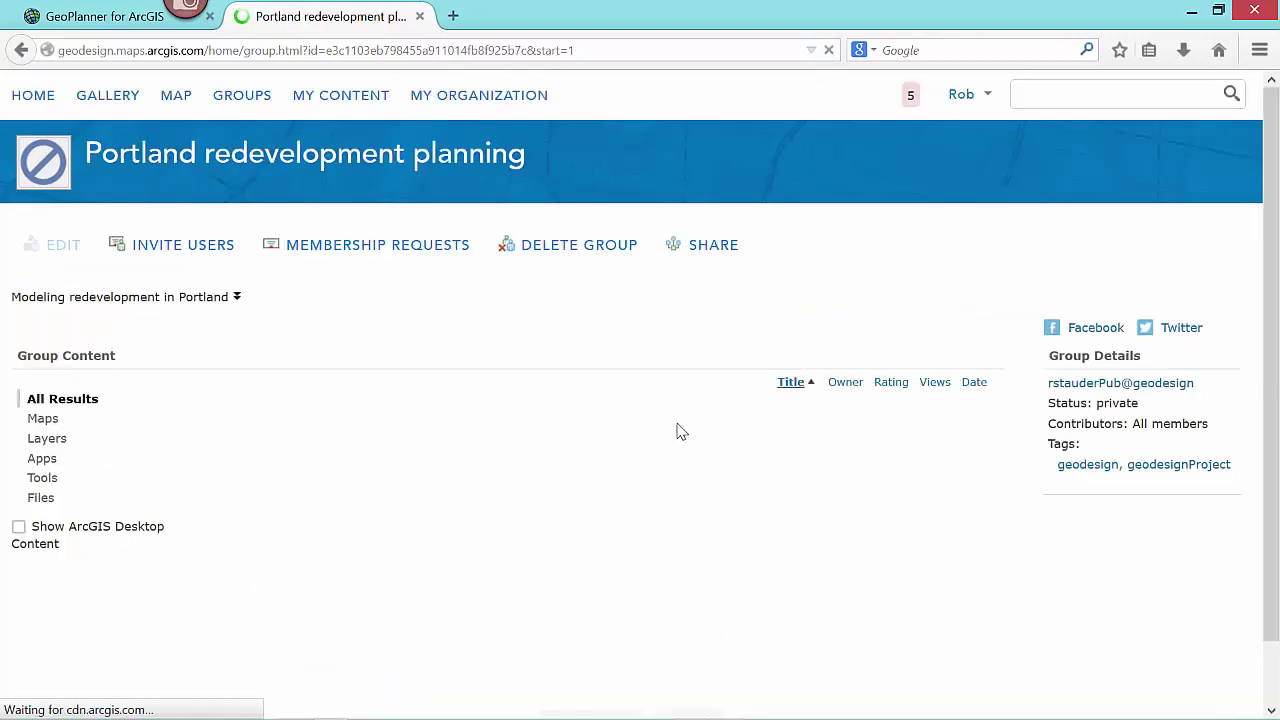
pyautogui.scroll(-4, 694, 443)
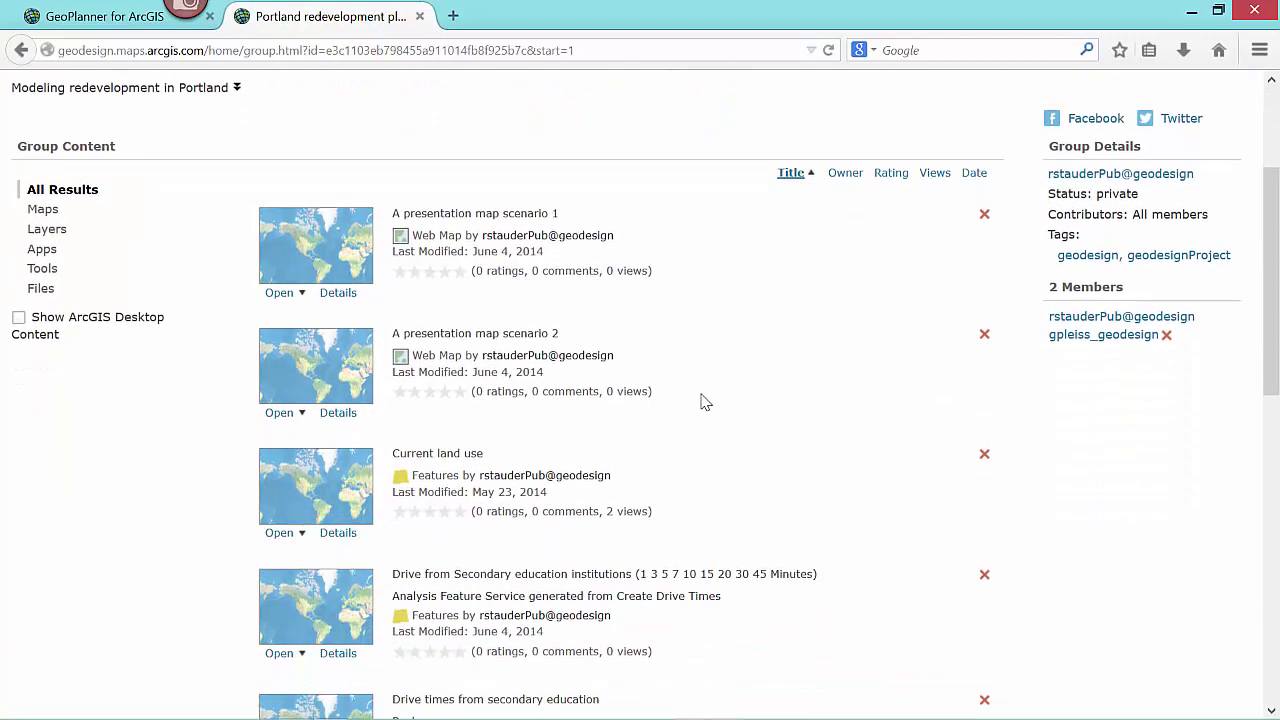